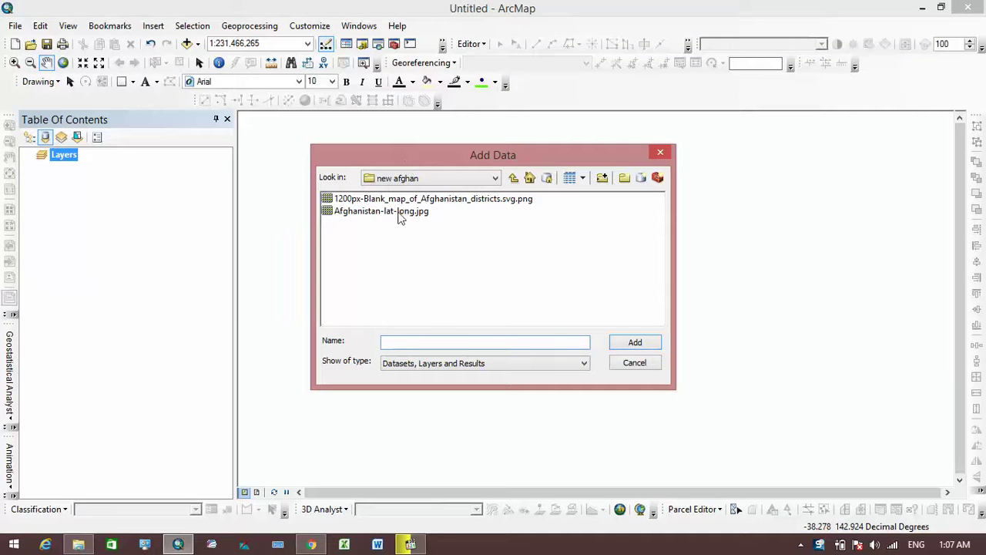
Add the raster Afghanistan-lat-long.jpg from the new afghan folder to the map
{"action": "left_click", "coordinate": [400, 212]}
{"action": "left_click", "coordinate": [635, 344]}
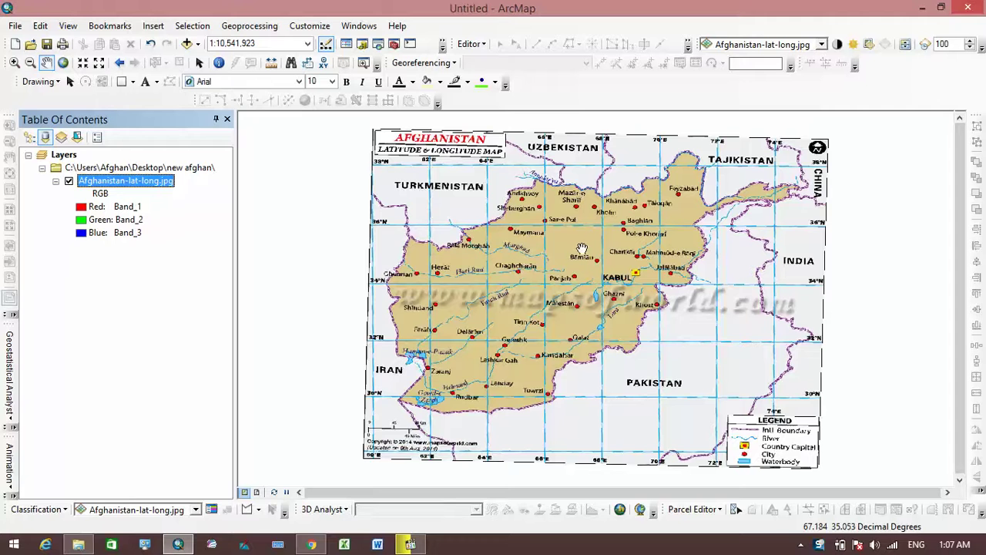
Add the raster 1200px-Blank_map_of_Afghanistan_districts.svg.png to the map, accepting its unknown spatial reference
{"action": "left_click", "coordinate": [197, 44]}
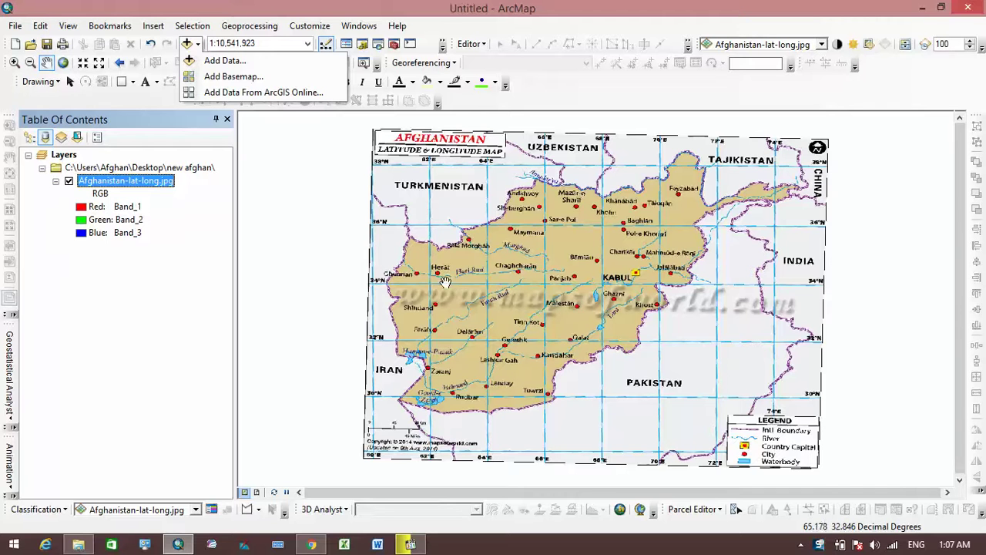
{"action": "left_click", "coordinate": [566, 399]}
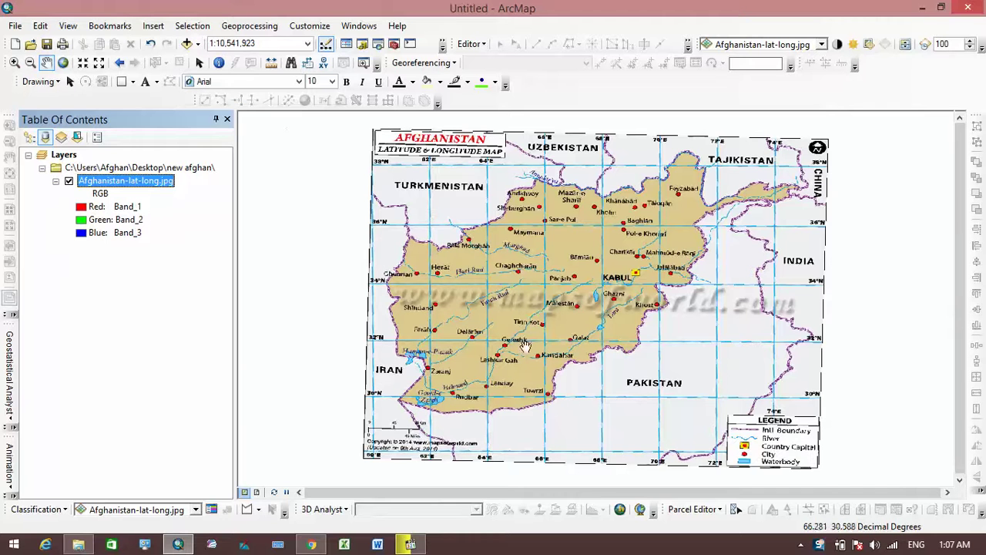
{"action": "left_click", "coordinate": [197, 45]}
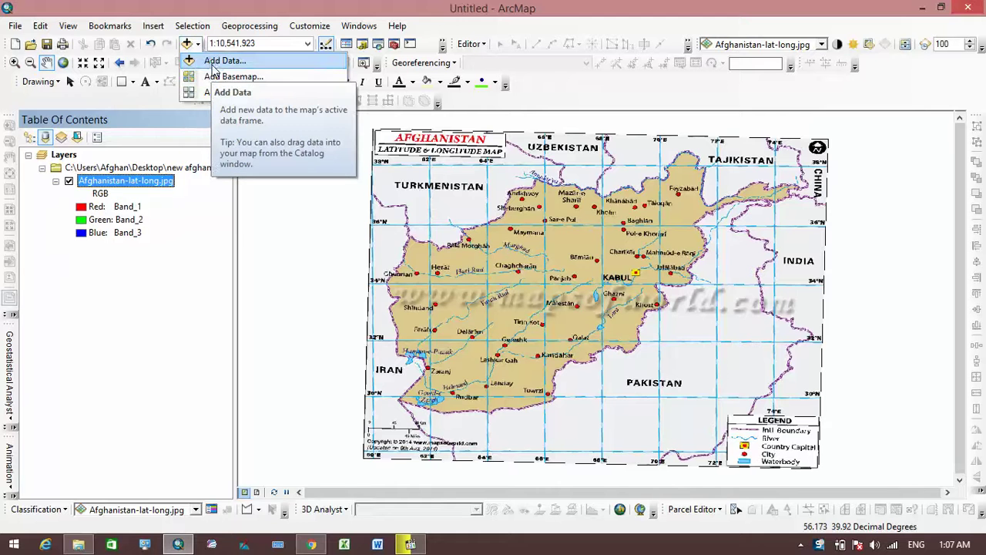
{"action": "left_click", "coordinate": [219, 62]}
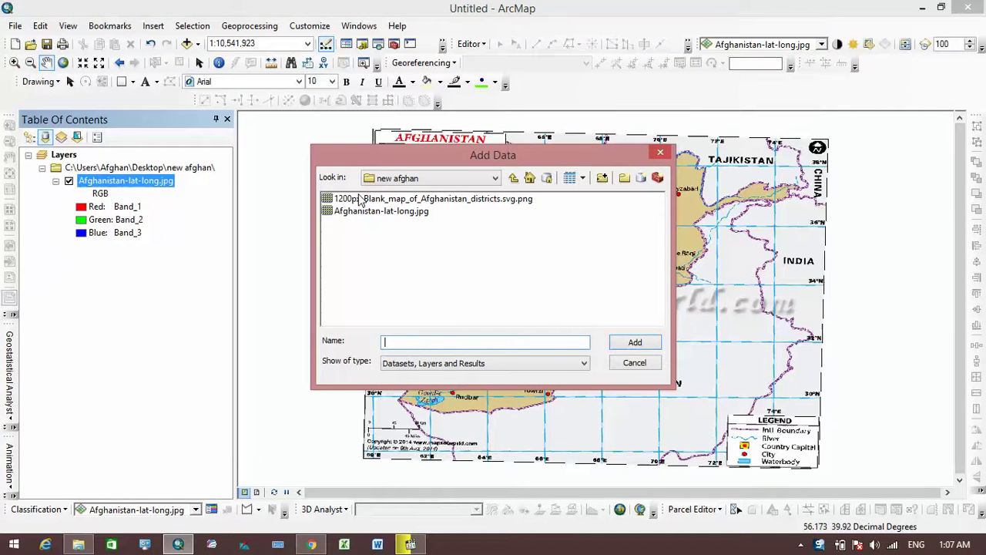
{"action": "left_click", "coordinate": [360, 200]}
{"action": "left_click", "coordinate": [633, 344]}
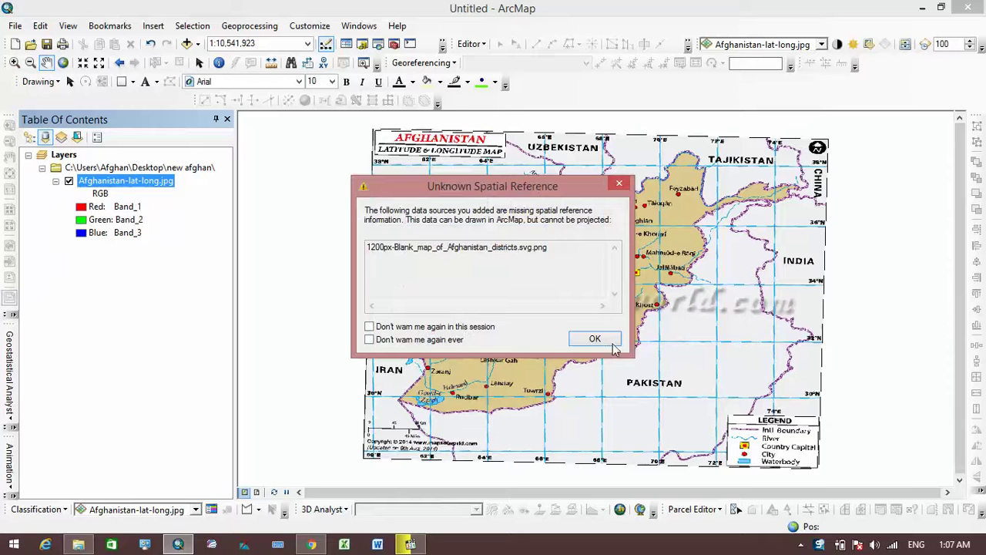
{"action": "left_click", "coordinate": [599, 338]}
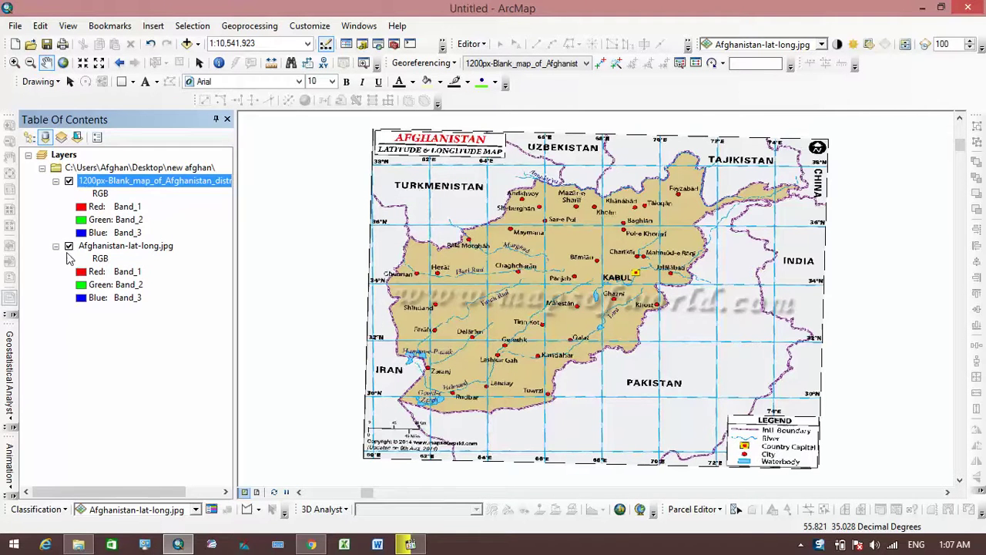
Hide the Afghanistan-lat-long.jpg layer and view the districts raster at its full layer extent
{"action": "left_click", "coordinate": [68, 246]}
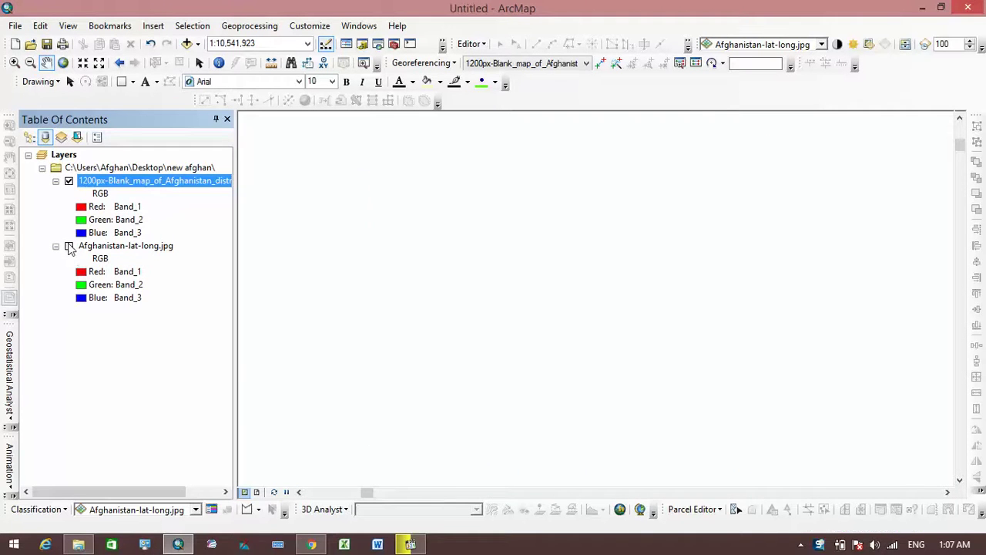
{"action": "right_click", "coordinate": [123, 189]}
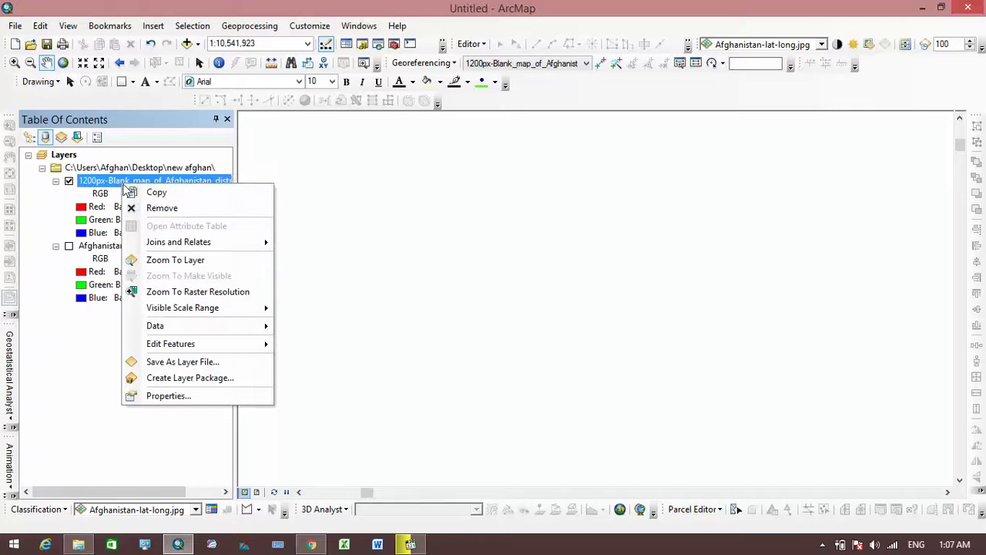
{"action": "left_click", "coordinate": [164, 263]}
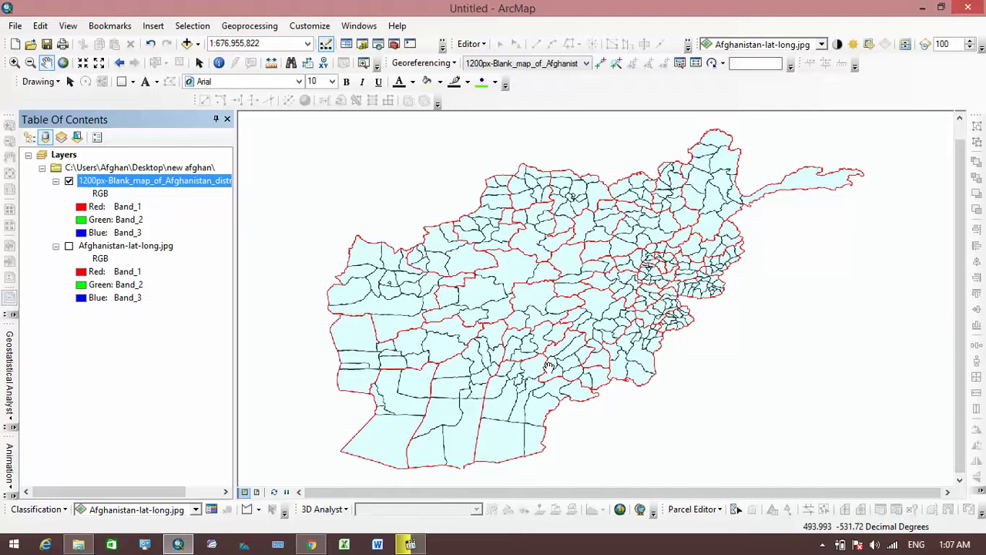
Show the Afghanistan-lat-long.jpg layer and place the first control point's source on the far eastern tip of the districts map
{"action": "left_click", "coordinate": [69, 246]}
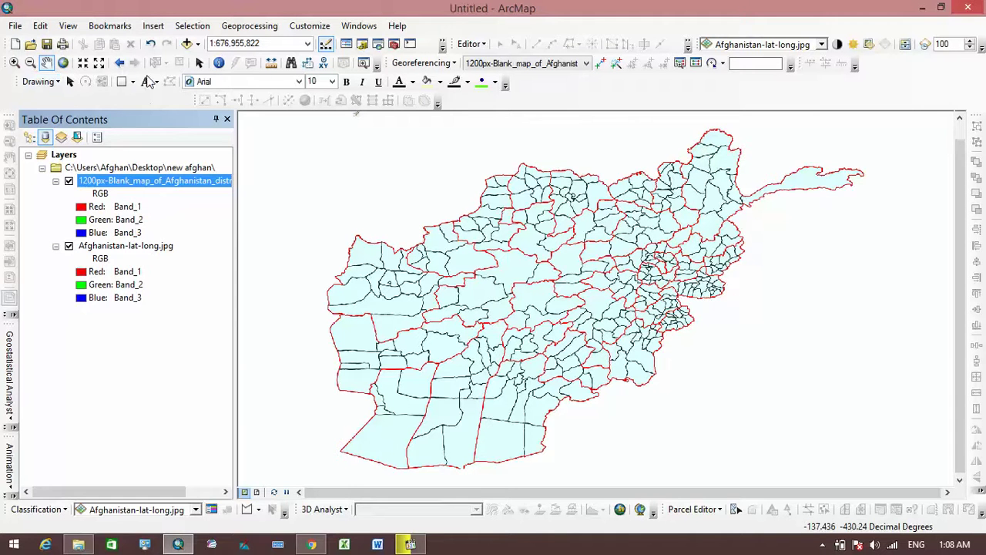
{"action": "left_click", "coordinate": [14, 62]}
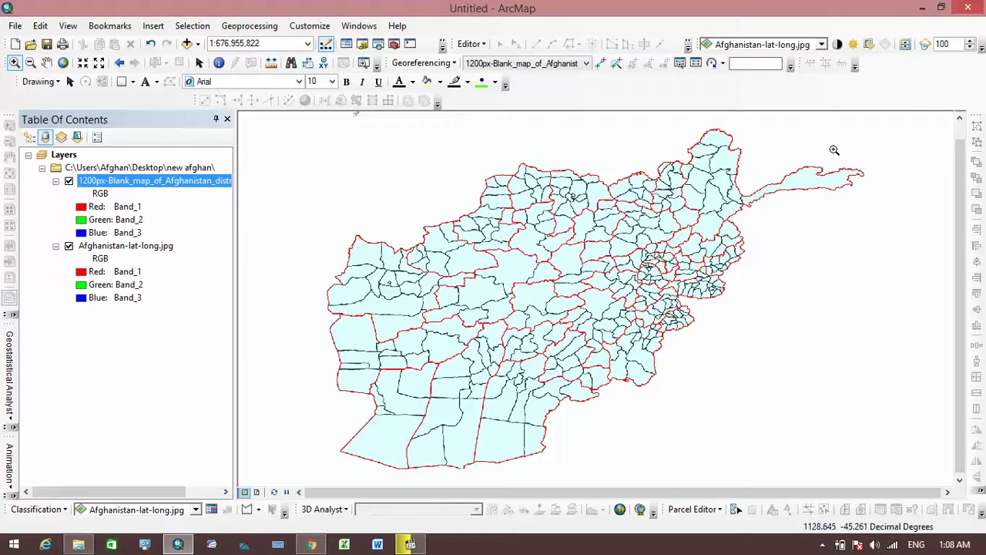
{"action": "left_click_drag", "start_coordinate": [798, 132], "coordinate": [955, 270]}
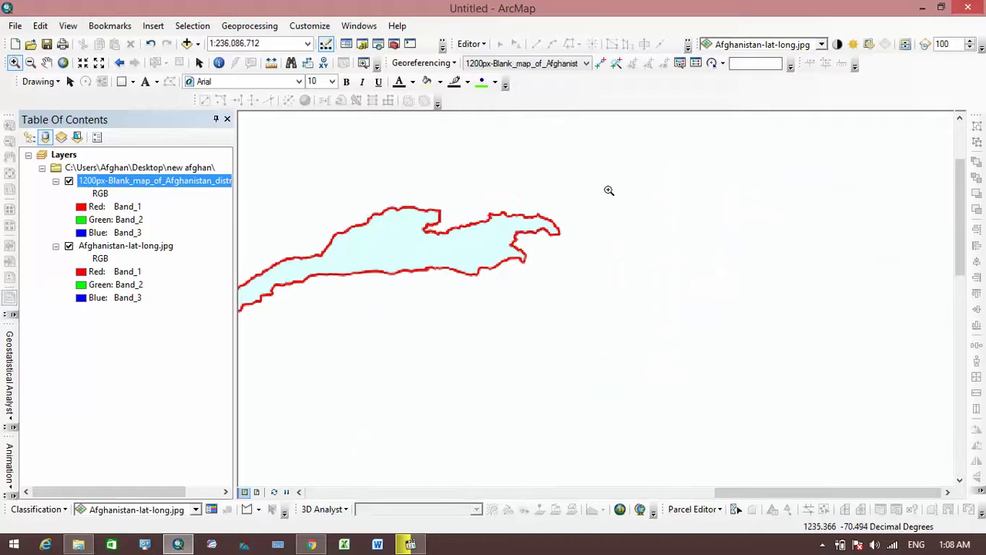
{"action": "left_click", "coordinate": [600, 65]}
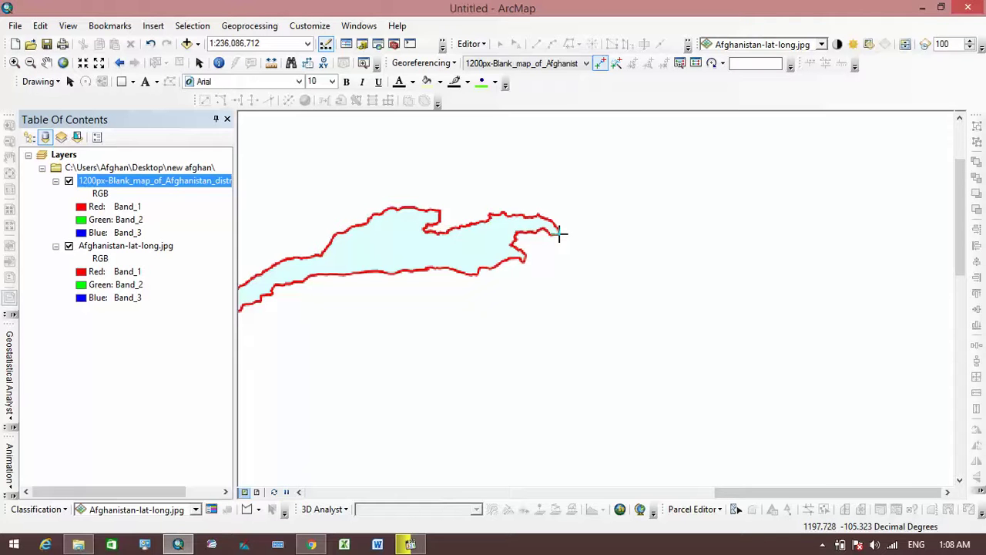
{"action": "left_click", "coordinate": [559, 234]}
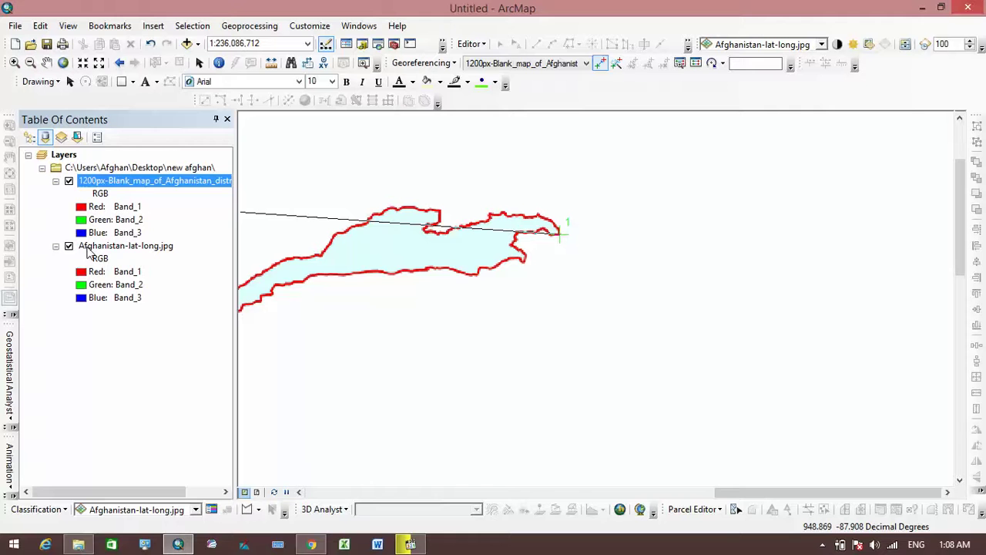
Link the first control point to the matching eastern border tip near China on the Afghanistan-lat-long.jpg map
{"action": "right_click", "coordinate": [89, 248]}
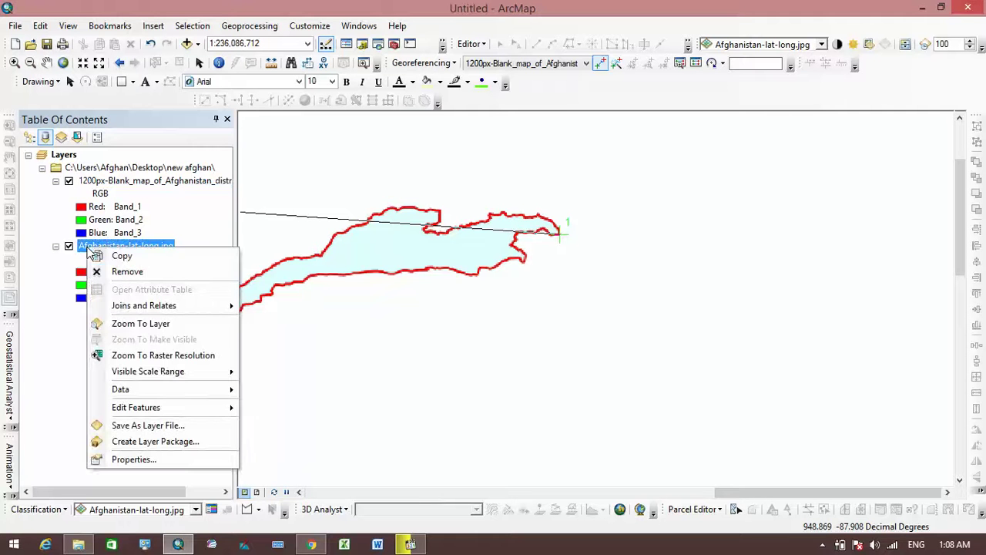
{"action": "left_click", "coordinate": [130, 325]}
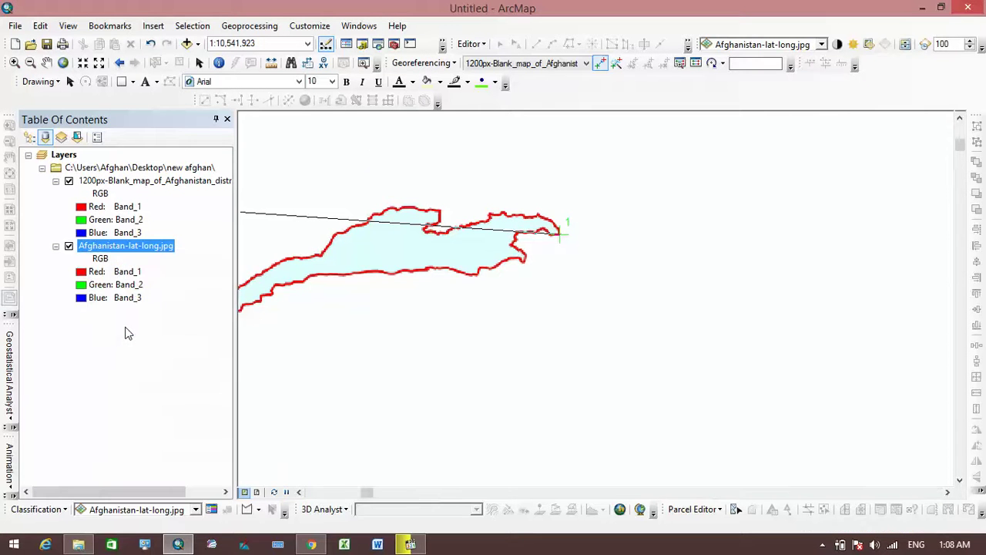
{"action": "left_click", "coordinate": [14, 62]}
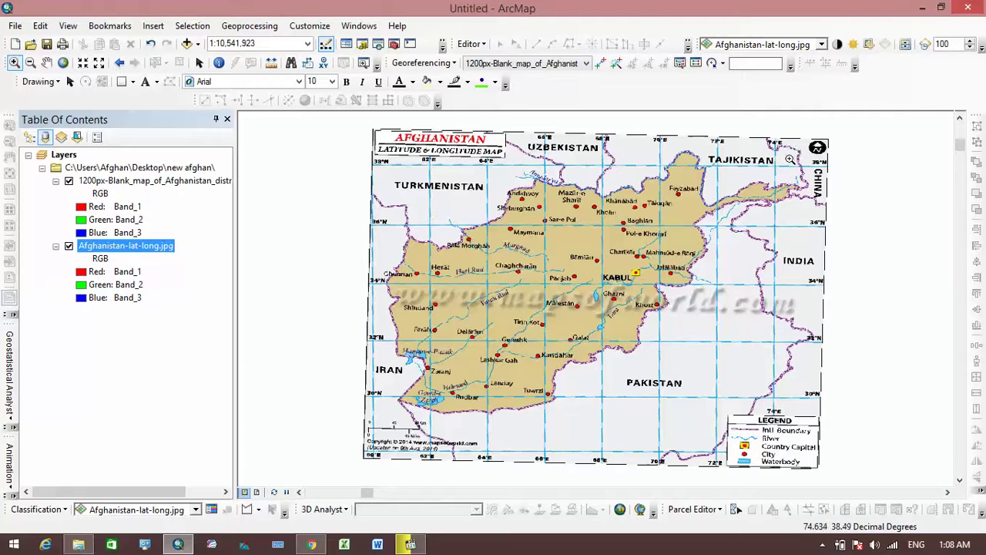
{"action": "left_click_drag", "start_coordinate": [778, 166], "coordinate": [881, 249]}
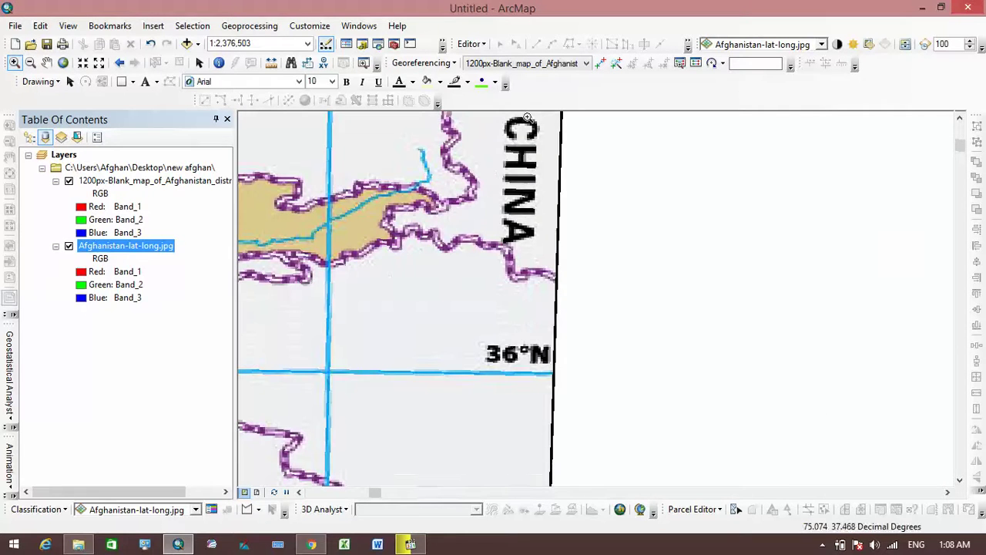
{"action": "left_click", "coordinate": [600, 67]}
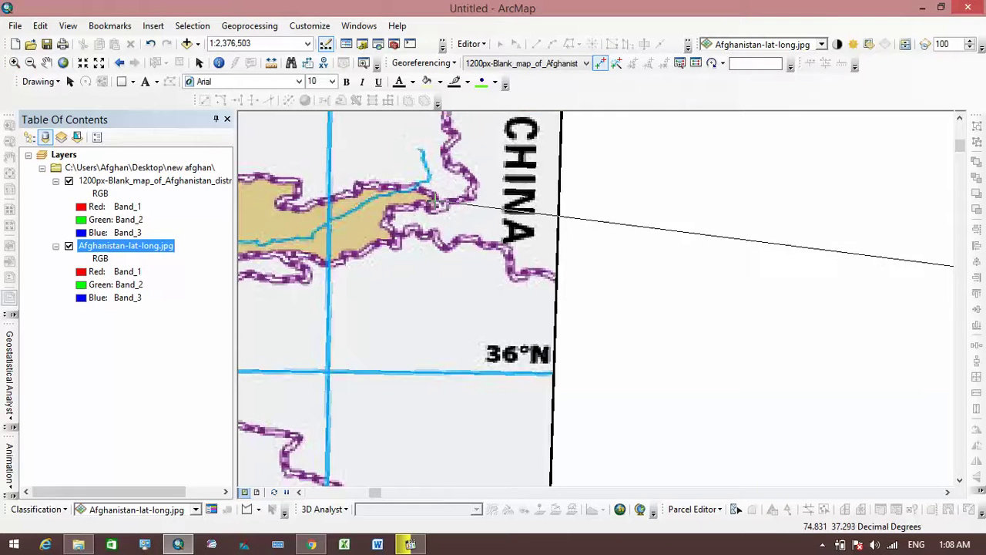
{"action": "left_click", "coordinate": [435, 201]}
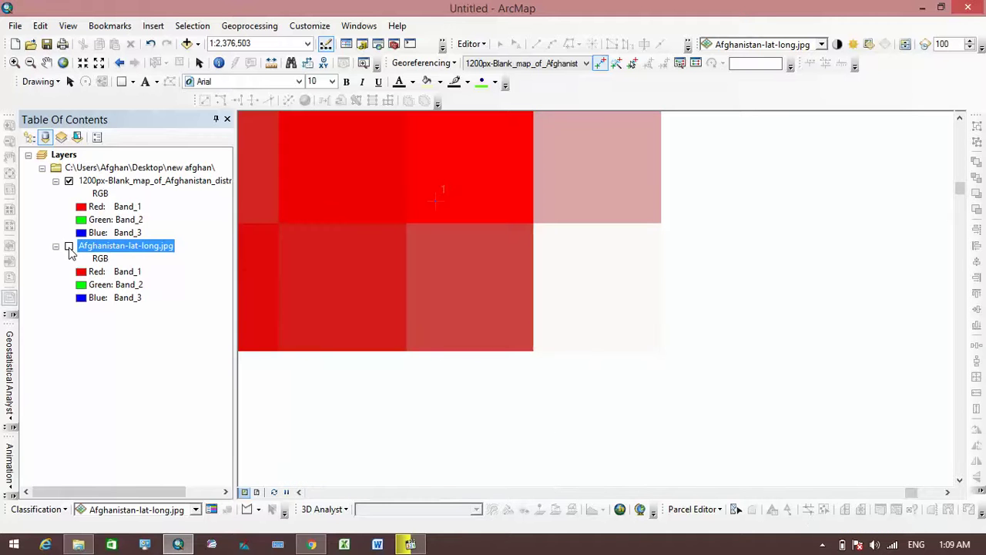
Place the second control point's source on the northwestern border corner of the districts map
{"action": "left_click", "coordinate": [98, 182]}
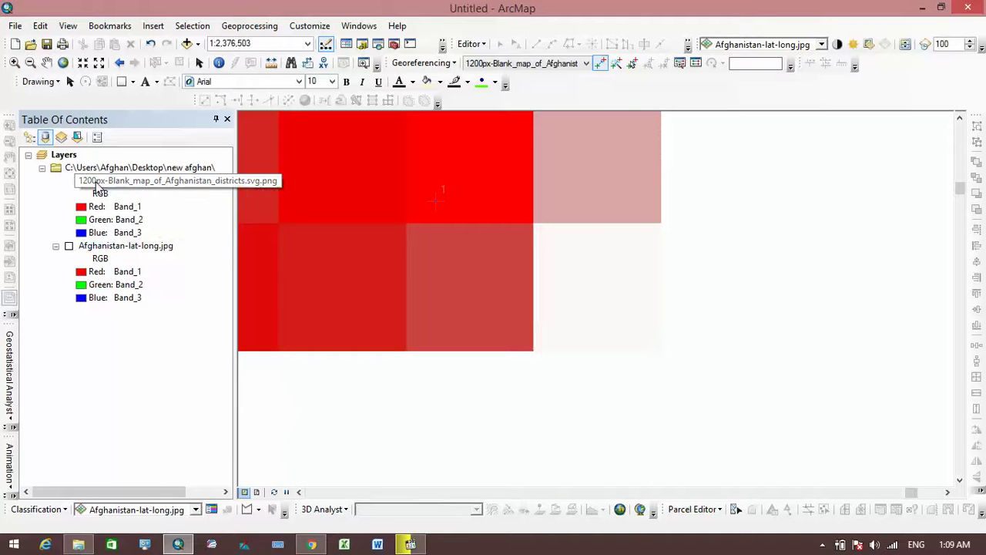
{"action": "right_click", "coordinate": [98, 183]}
{"action": "left_click", "coordinate": [138, 261]}
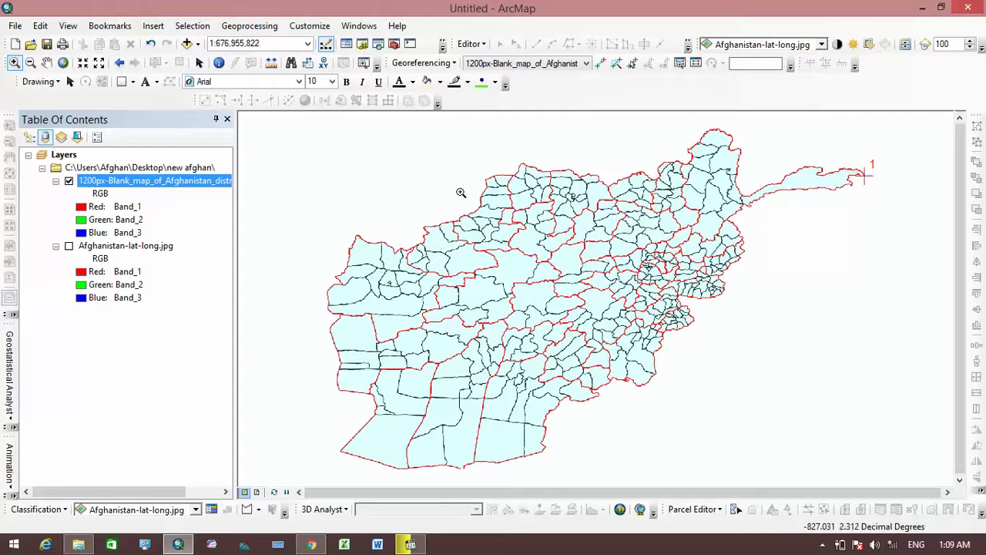
{"action": "left_click_drag", "start_coordinate": [321, 209], "coordinate": [412, 277]}
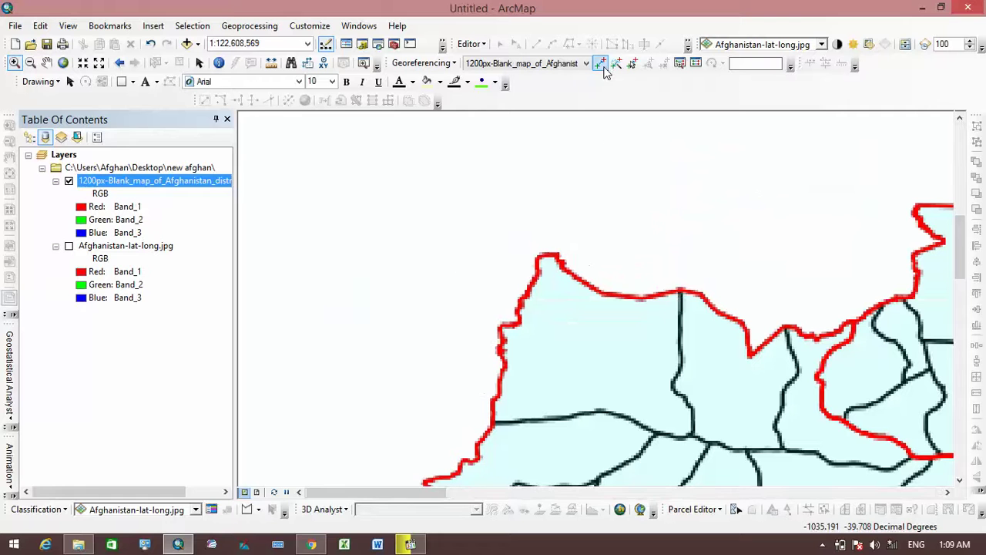
{"action": "left_click", "coordinate": [600, 64]}
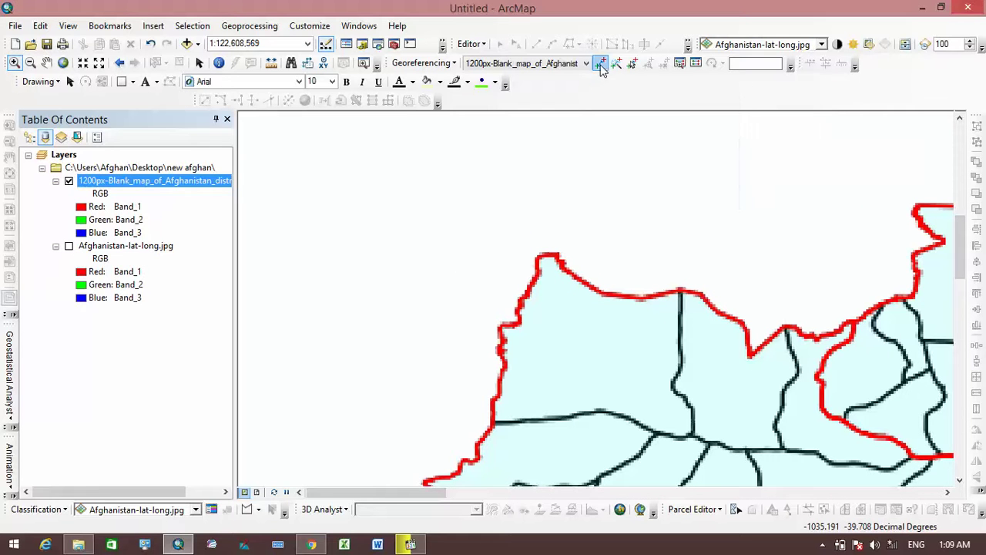
{"action": "left_click", "coordinate": [545, 254]}
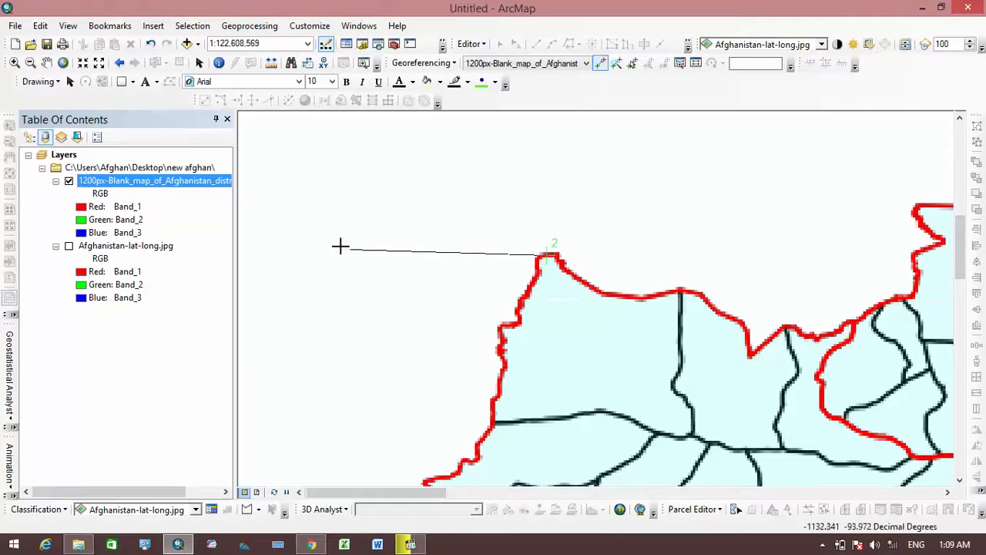
Link the second control point to the matching northwestern border corner on the Afghanistan-lat-long.jpg map, with the districts layer hidden meanwhile and shown again
{"action": "left_click", "coordinate": [68, 246]}
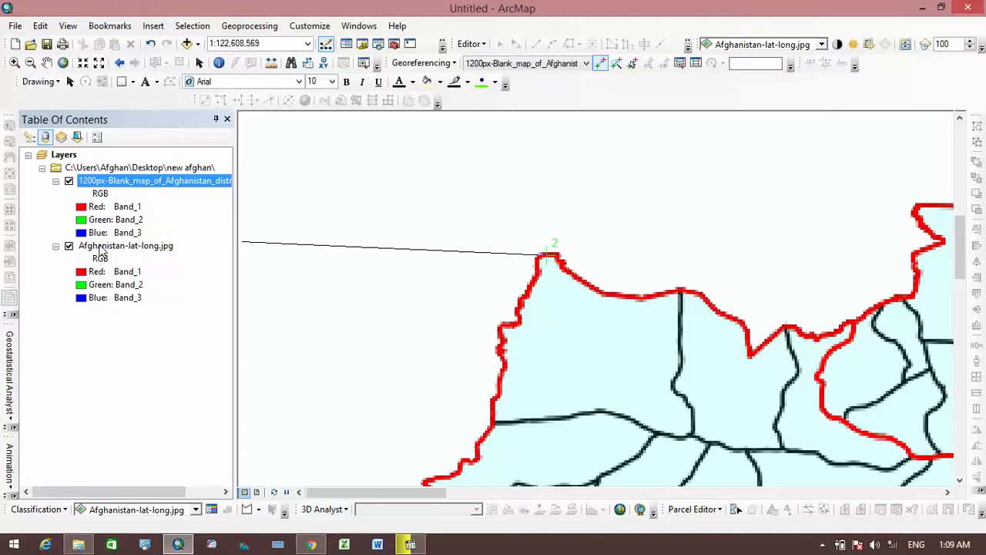
{"action": "right_click", "coordinate": [101, 247]}
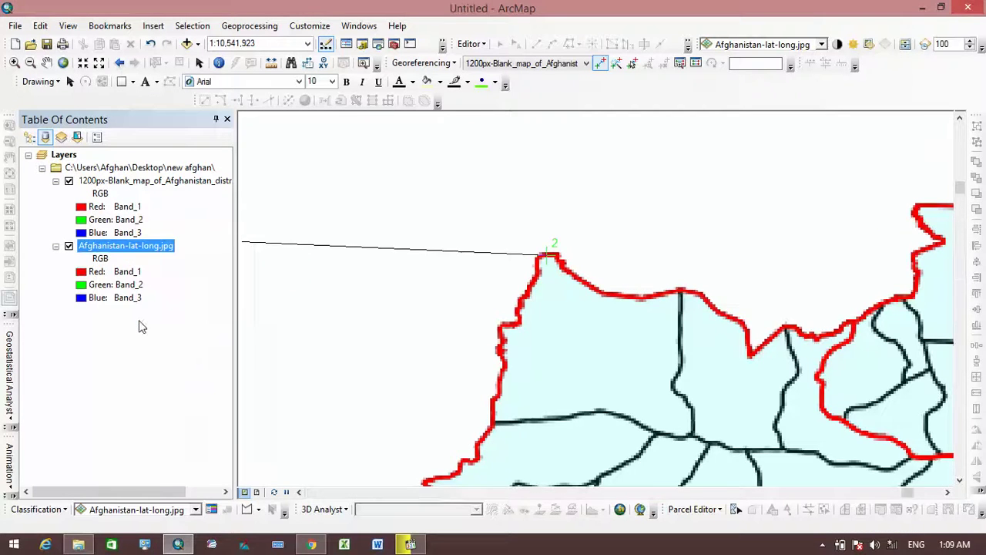
{"action": "left_click", "coordinate": [141, 321]}
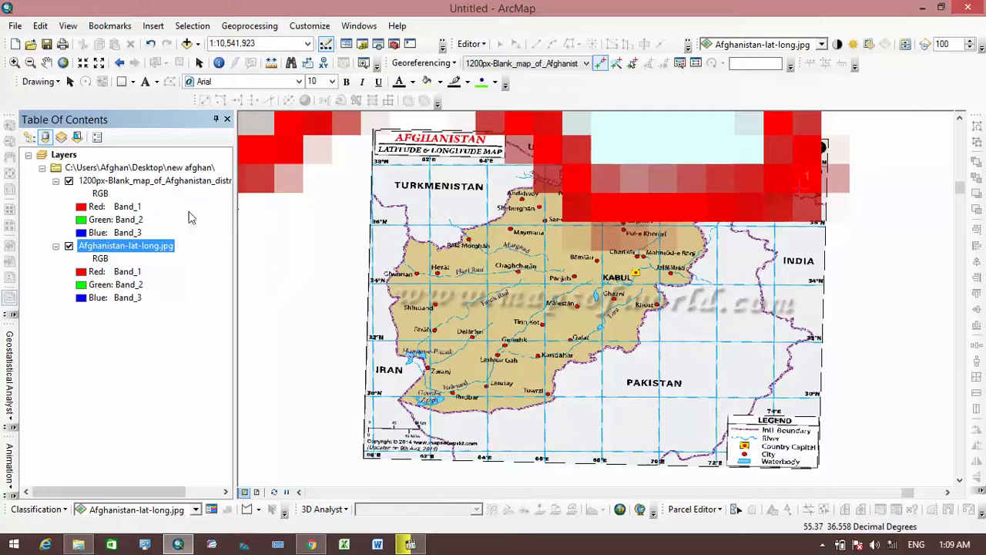
{"action": "left_click", "coordinate": [68, 180]}
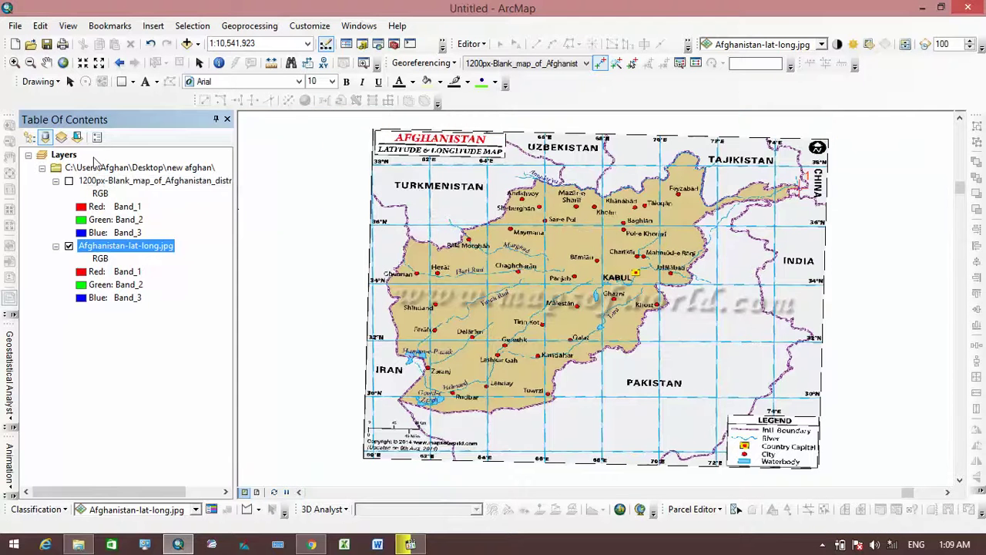
{"action": "left_click", "coordinate": [14, 64]}
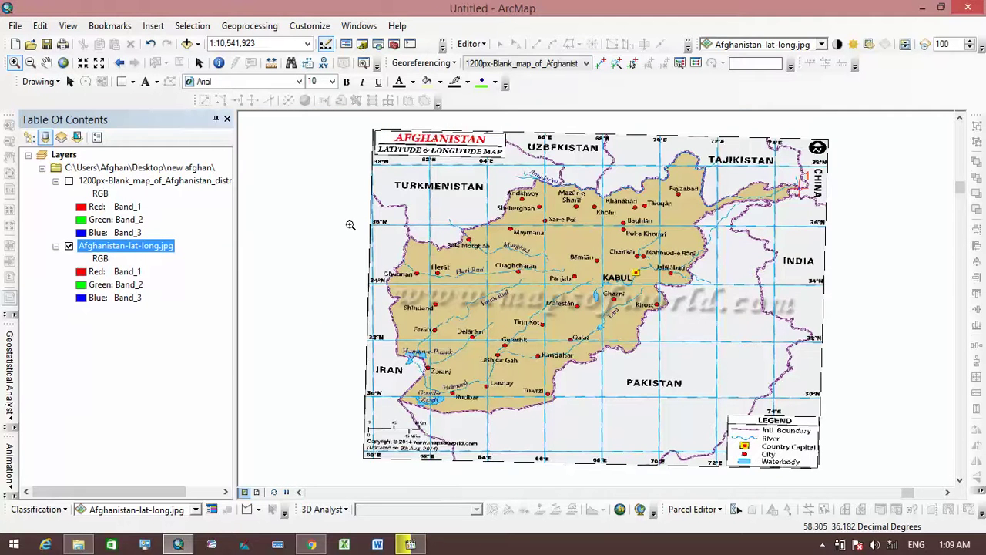
{"action": "left_click_drag", "start_coordinate": [385, 214], "coordinate": [460, 288]}
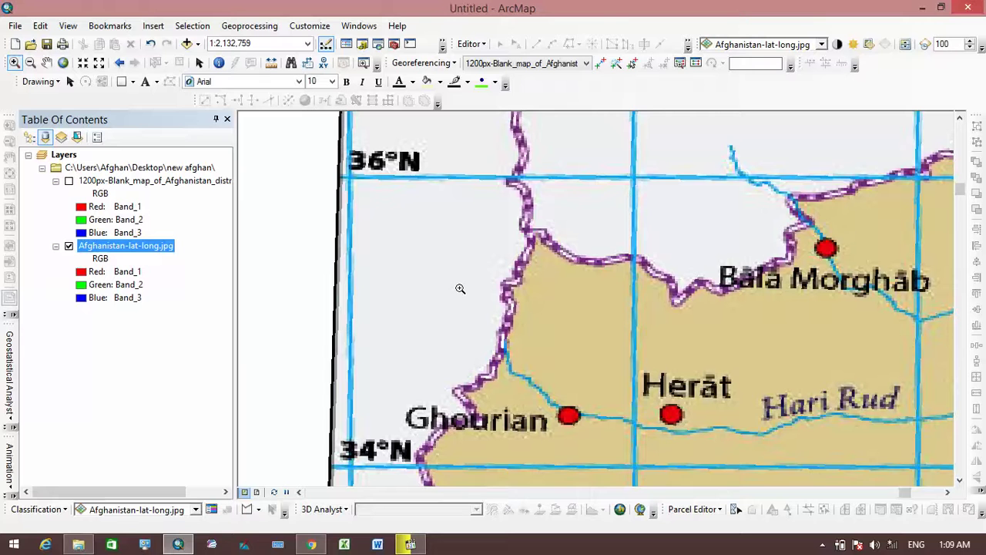
{"action": "left_click", "coordinate": [599, 64]}
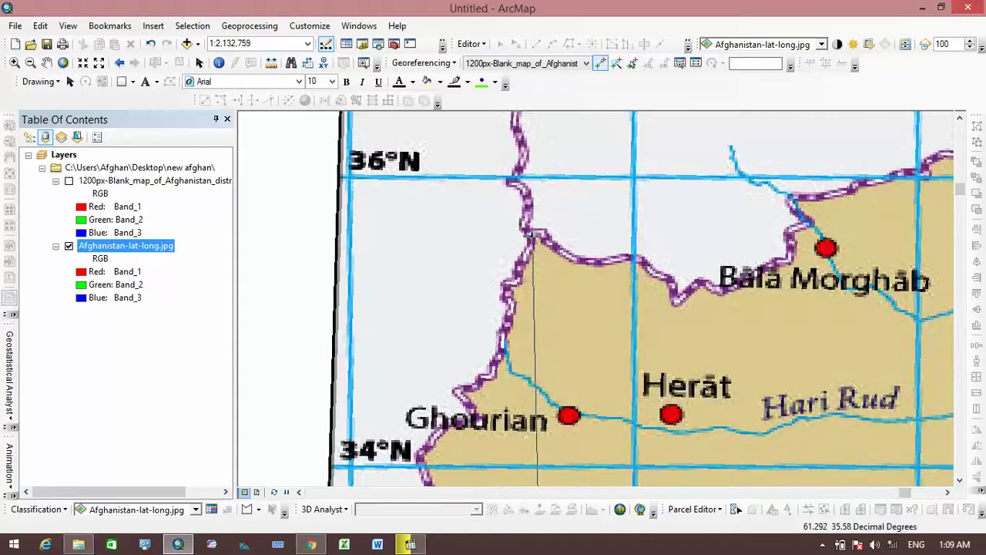
{"action": "left_click", "coordinate": [531, 231]}
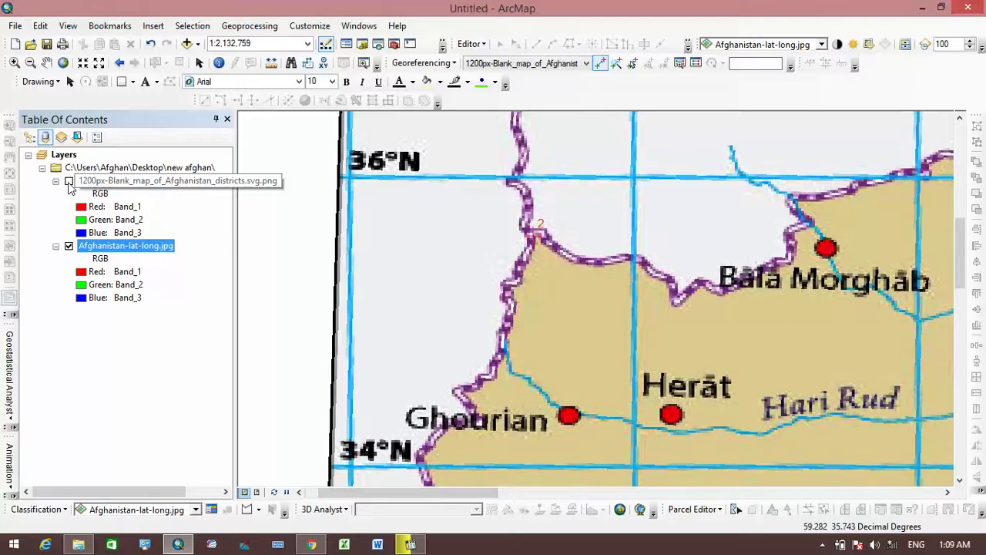
{"action": "left_click", "coordinate": [69, 181]}
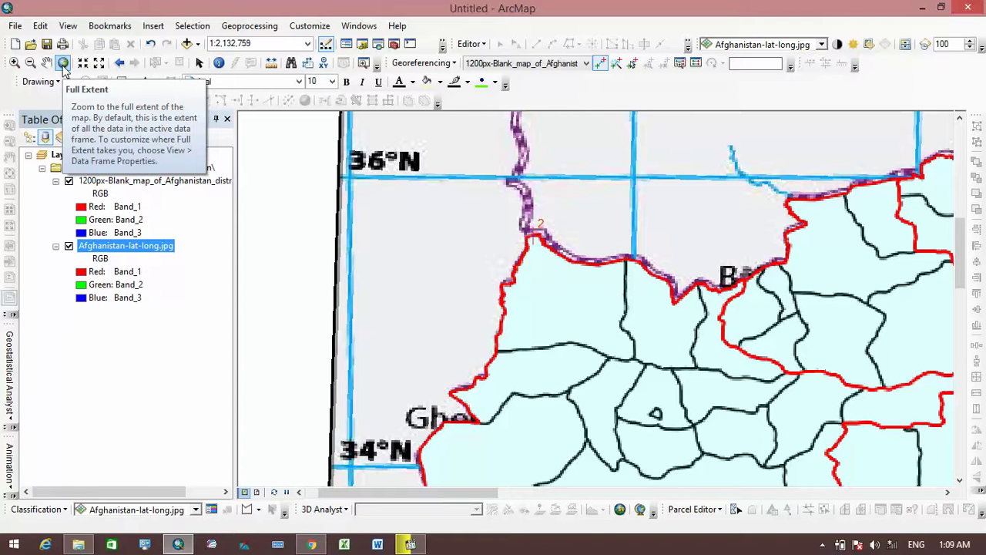
Hide the Afghanistan-lat-long.jpg layer and place the third control point's source on the southeastern border corner of the districts map
{"action": "left_click", "coordinate": [63, 63]}
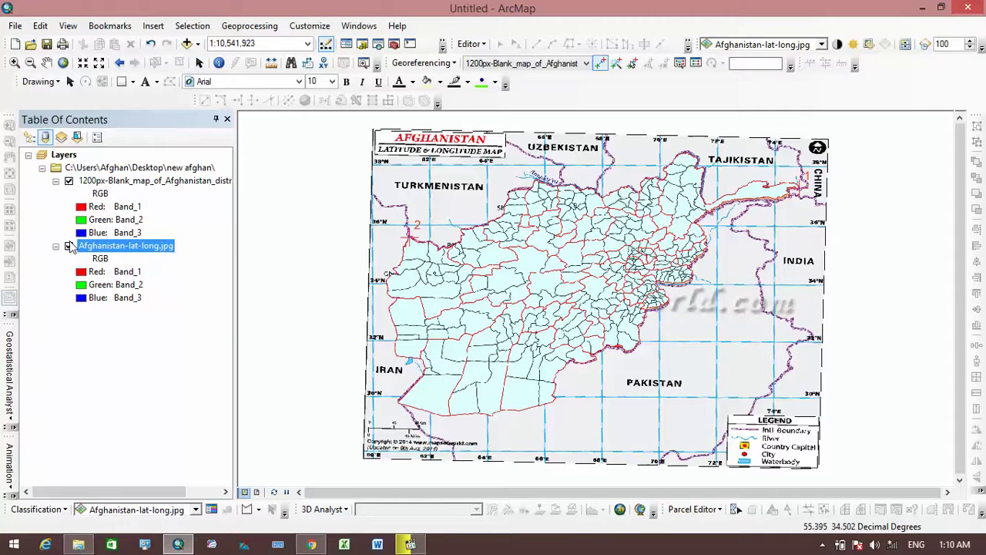
{"action": "left_click", "coordinate": [69, 247]}
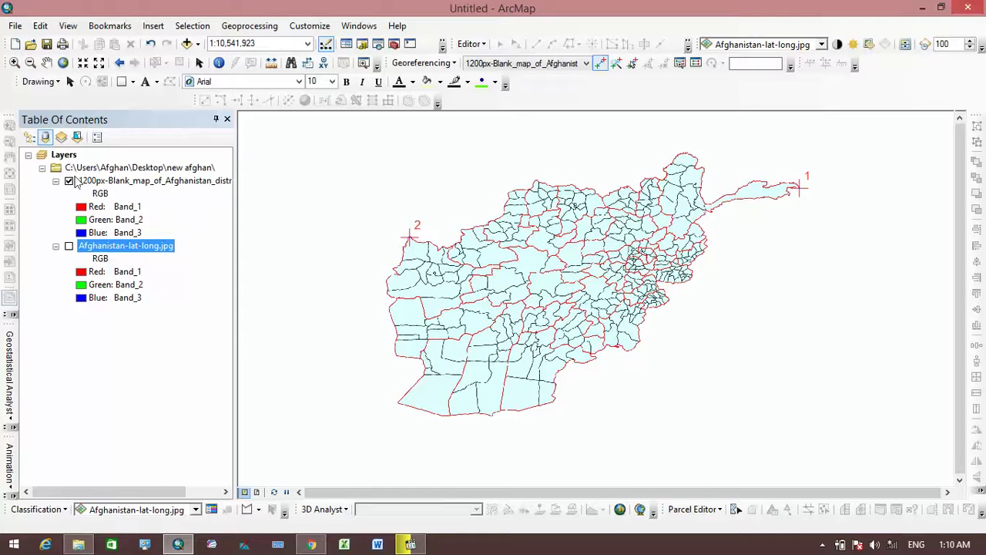
{"action": "left_click", "coordinate": [14, 62]}
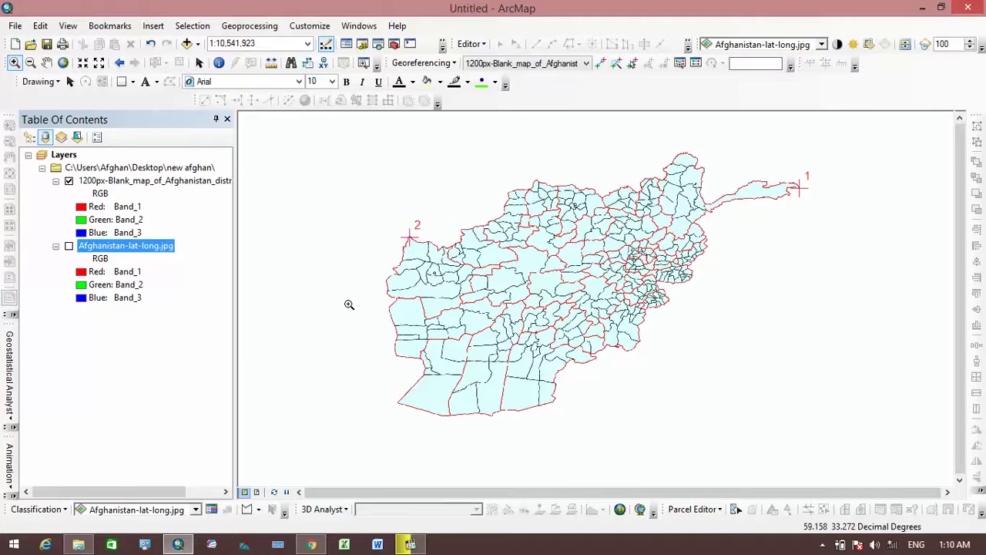
{"action": "left_click", "coordinate": [577, 416]}
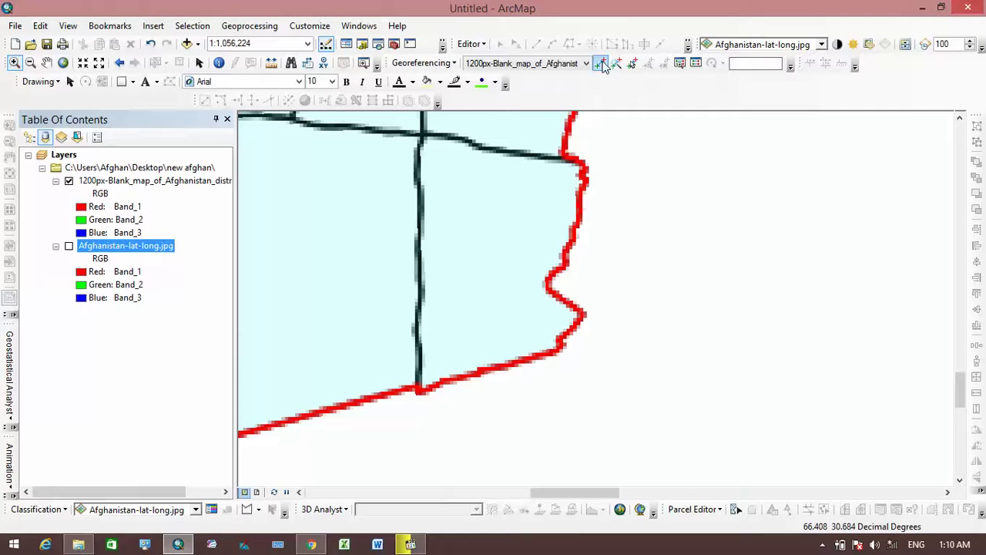
{"action": "left_click", "coordinate": [600, 64]}
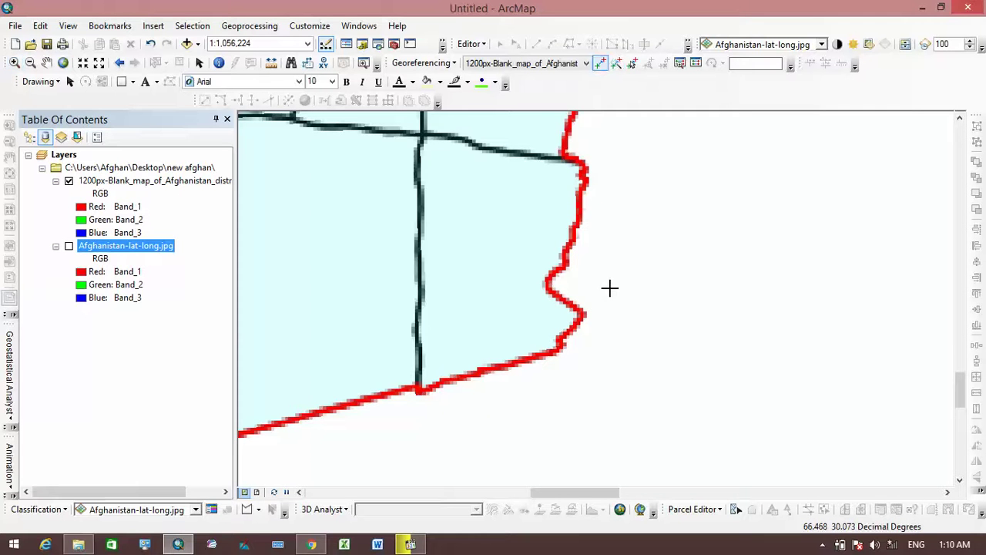
{"action": "left_click", "coordinate": [581, 316]}
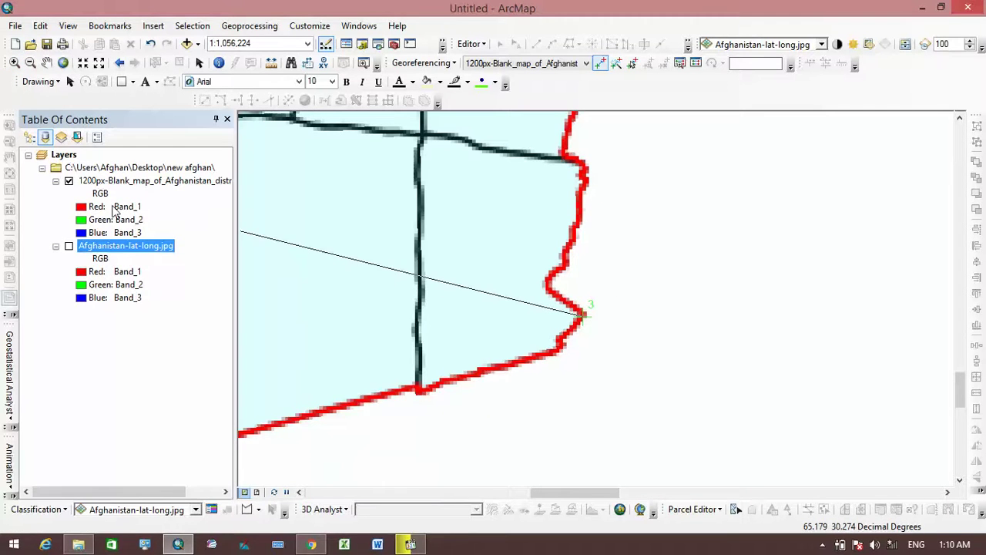
Link the third control point to the matching border corner near Towrzi on the Afghanistan-lat-long.jpg map, with the districts layer hidden meanwhile and shown again
{"action": "left_click", "coordinate": [70, 245]}
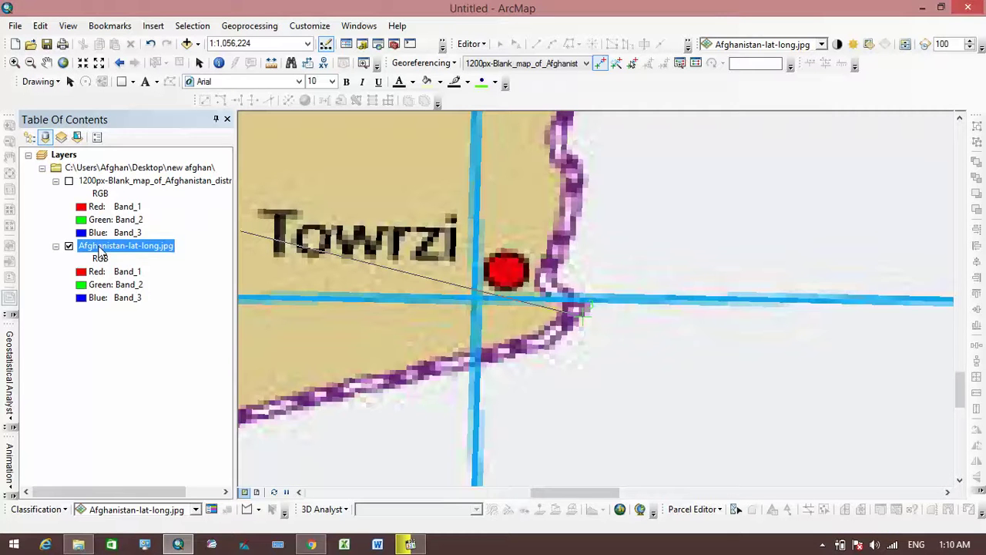
{"action": "right_click", "coordinate": [100, 253]}
{"action": "left_click", "coordinate": [135, 323]}
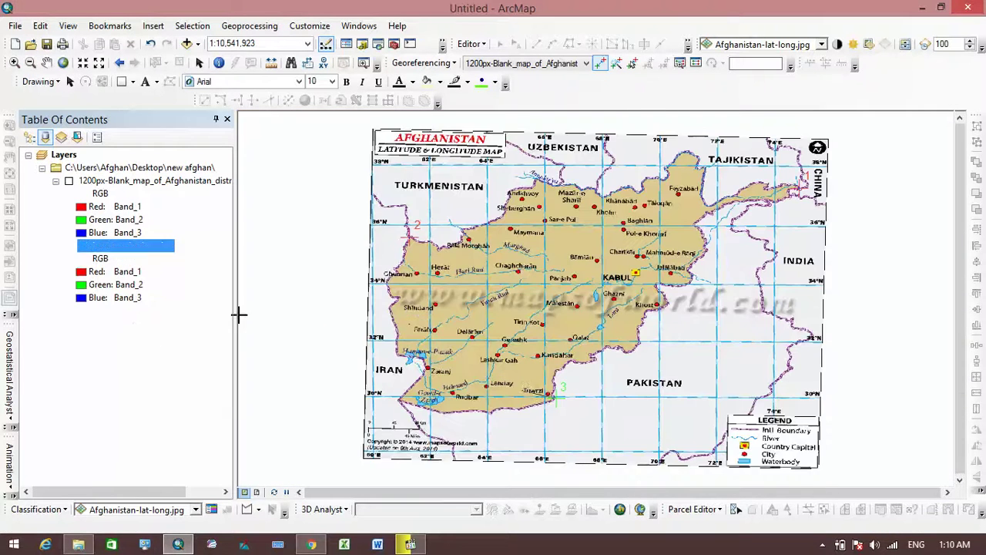
{"action": "left_click", "coordinate": [14, 62]}
{"action": "left_click_drag", "start_coordinate": [539, 378], "coordinate": [570, 410]}
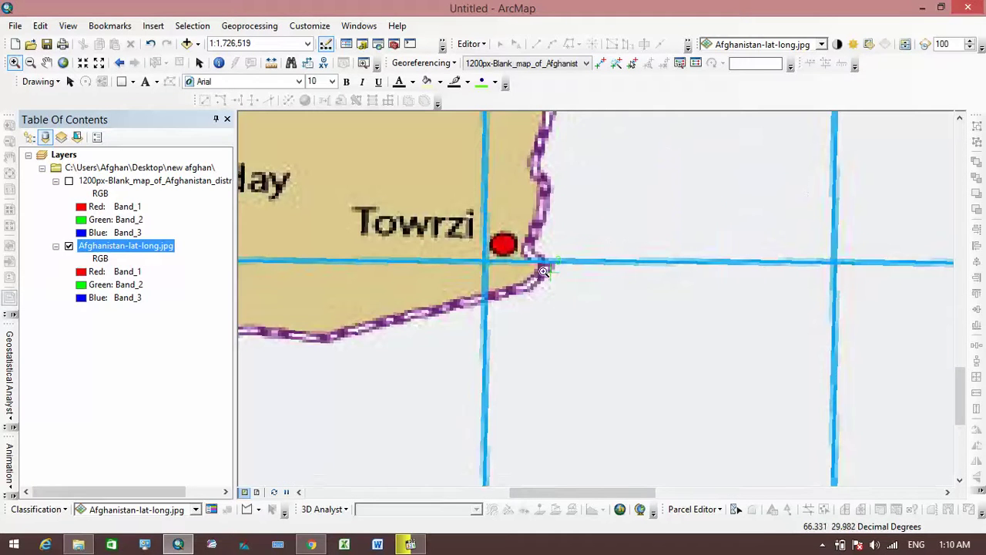
{"action": "left_click_drag", "start_coordinate": [502, 212], "coordinate": [599, 335]}
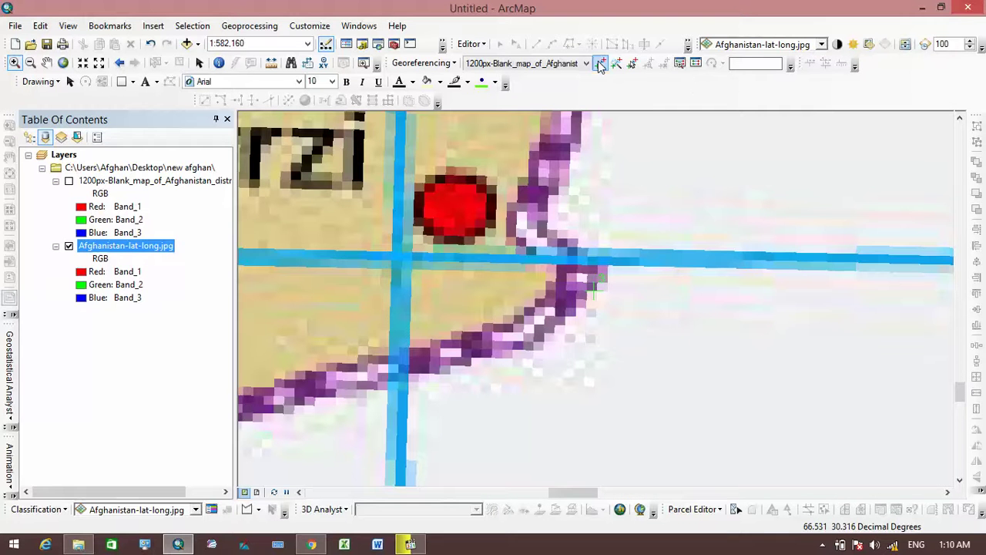
{"action": "left_click", "coordinate": [600, 64]}
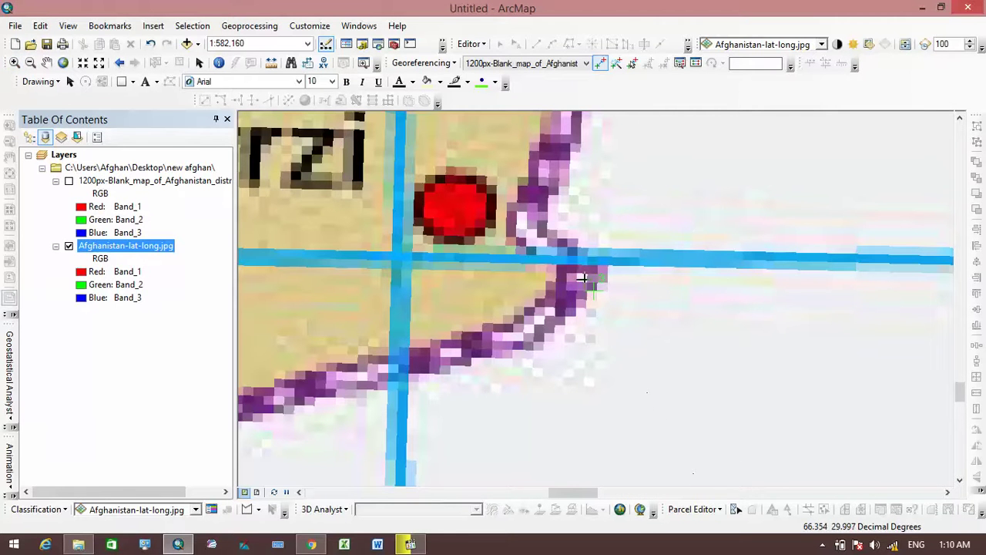
{"action": "left_click", "coordinate": [593, 291]}
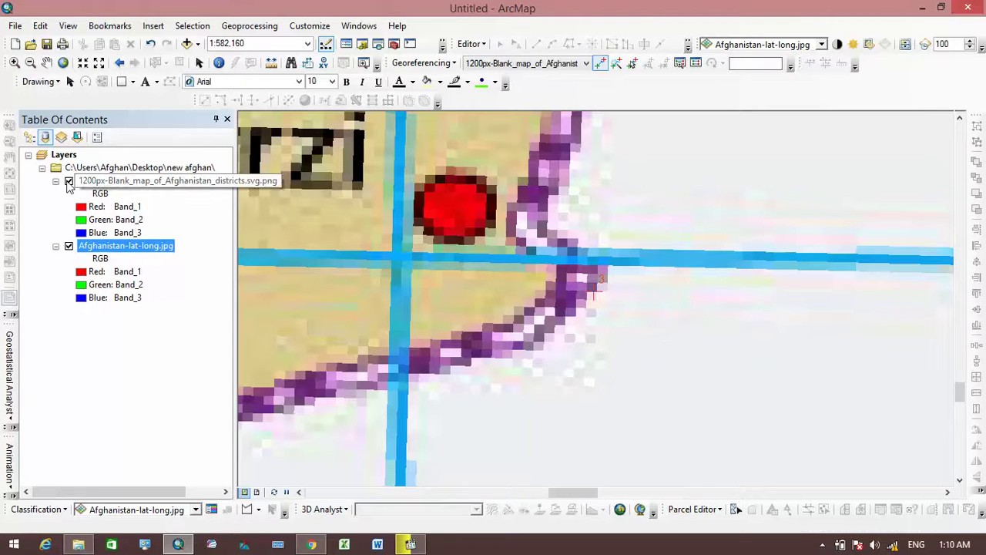
{"action": "left_click", "coordinate": [69, 180]}
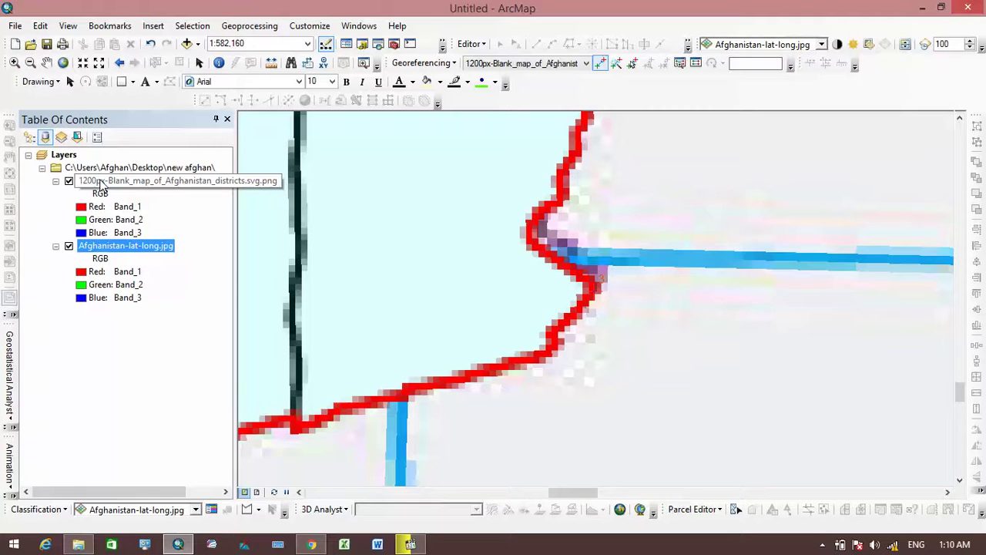
Hide the Afghanistan-lat-long.jpg layer and place the fourth control point's source on the tip of the eastern border bulge south of point 1
{"action": "left_click", "coordinate": [64, 63]}
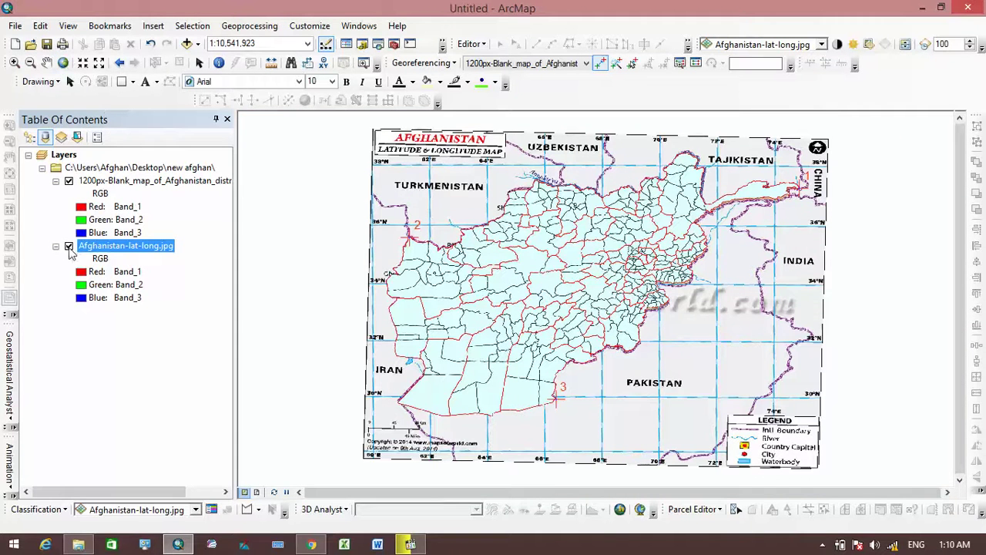
{"action": "left_click", "coordinate": [68, 247]}
{"action": "left_click", "coordinate": [69, 247]}
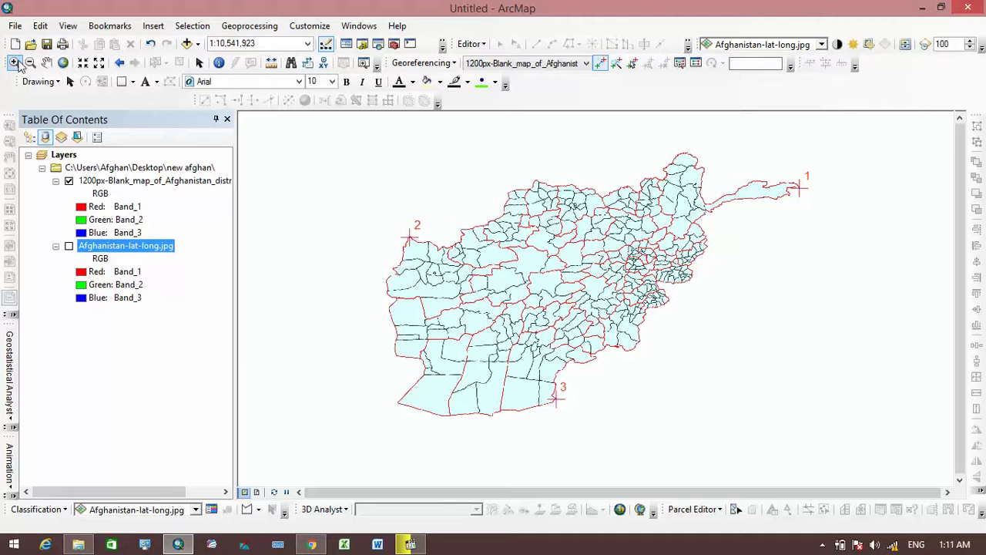
{"action": "left_click", "coordinate": [14, 63]}
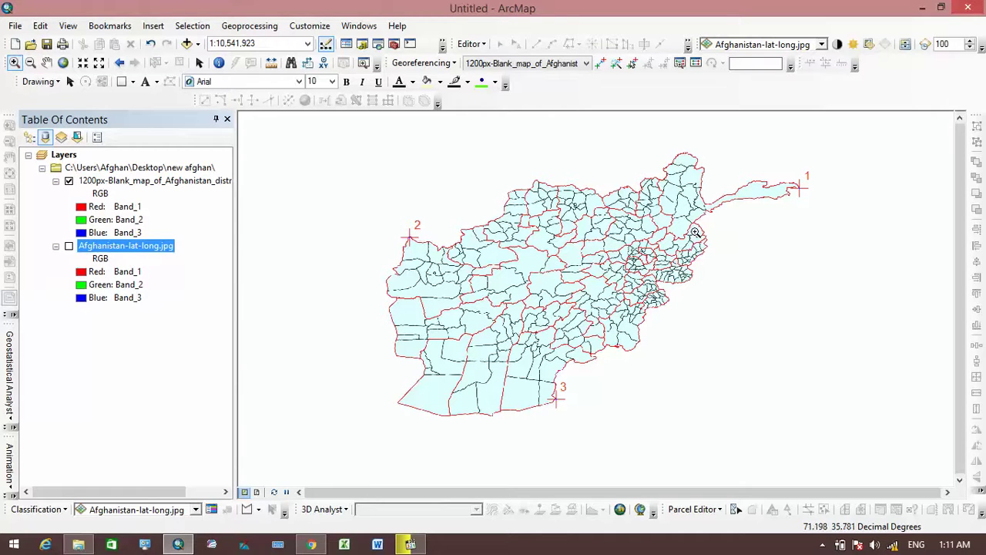
{"action": "left_click_drag", "start_coordinate": [685, 226], "coordinate": [732, 281]}
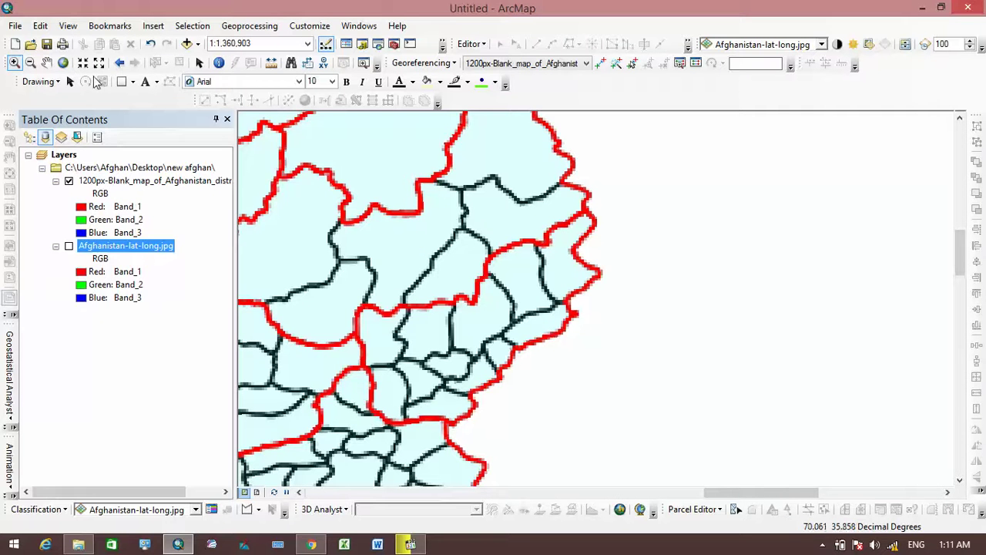
{"action": "left_click", "coordinate": [62, 64]}
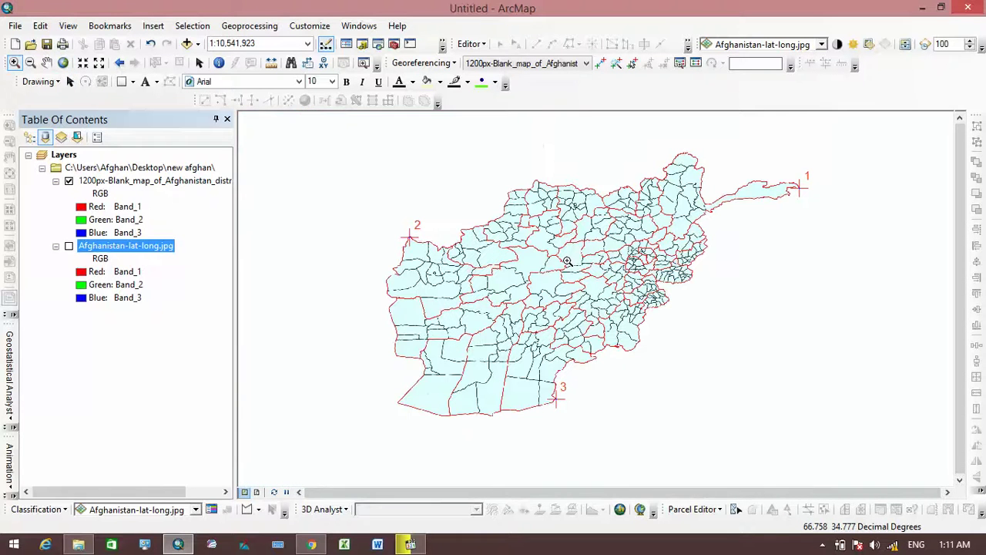
{"action": "left_click_drag", "start_coordinate": [648, 282], "coordinate": [686, 334]}
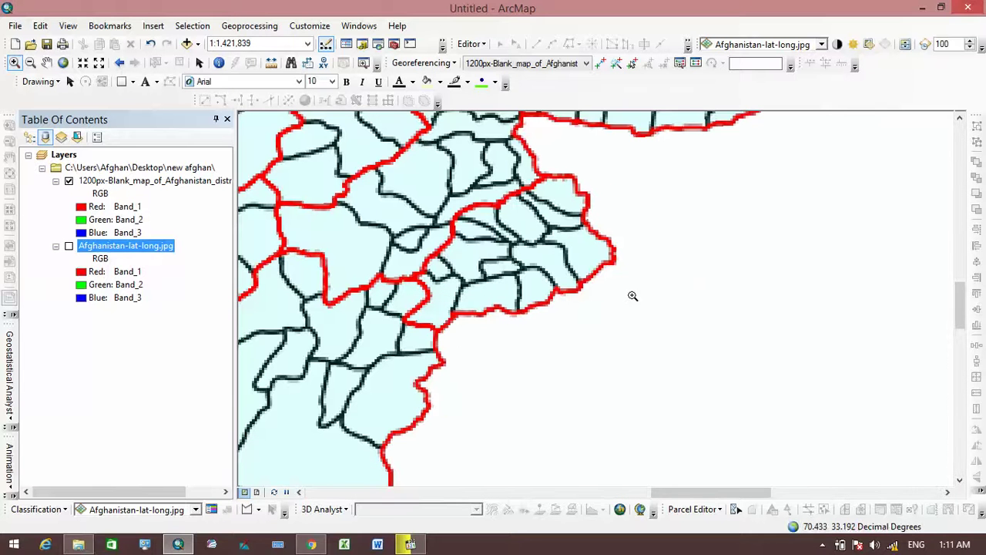
{"action": "left_click", "coordinate": [600, 65]}
{"action": "left_click", "coordinate": [613, 258]}
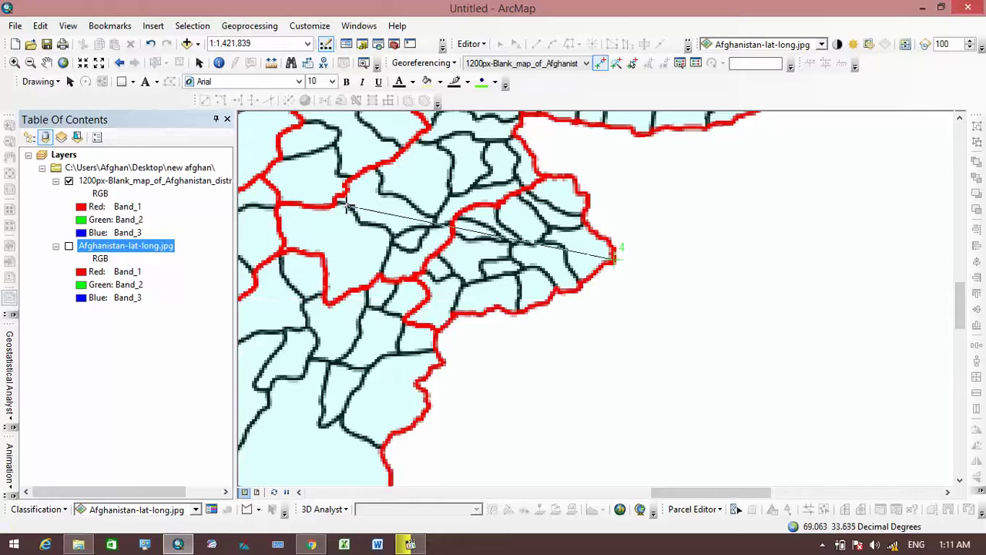
Show the Afghanistan-lat-long.jpg layer and link the fourth control point to the map at the same eastern bulge tip
{"action": "left_click", "coordinate": [69, 246]}
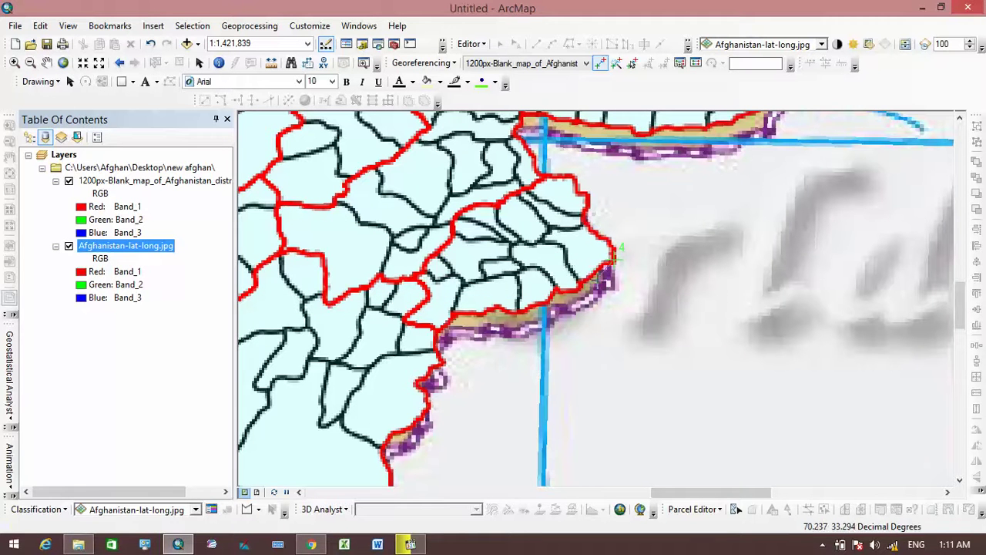
{"action": "left_click", "coordinate": [616, 259]}
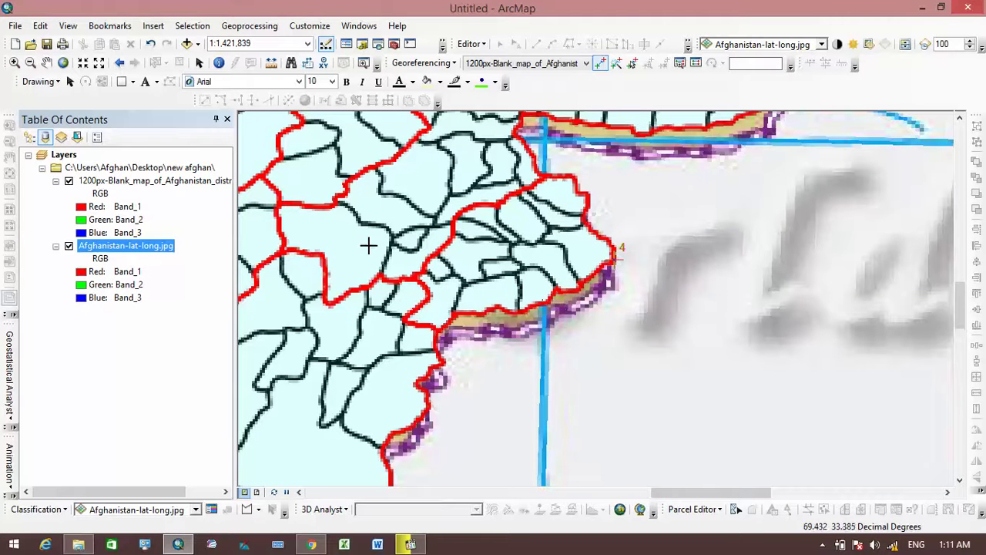
{"action": "left_click", "coordinate": [63, 63]}
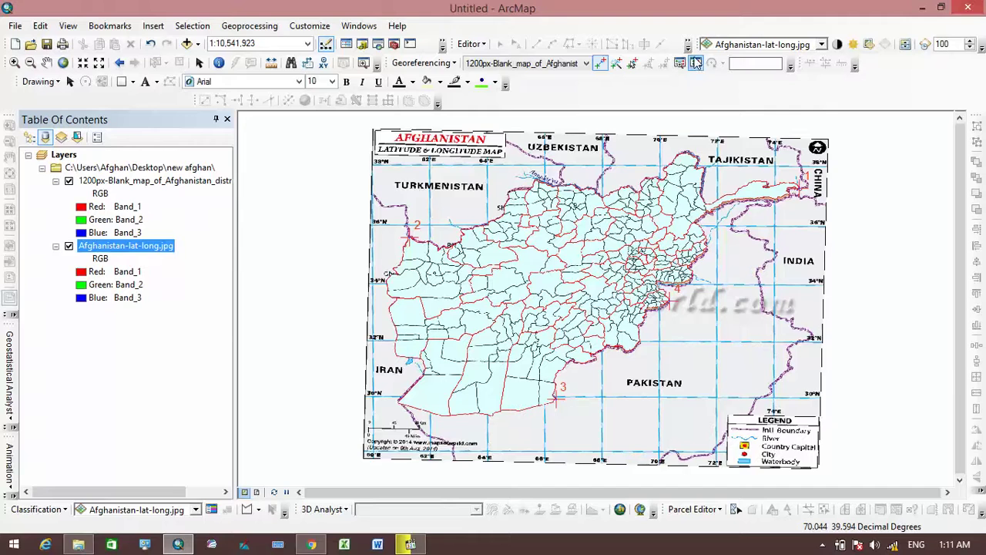
Check the residuals in the link table and update the georeferencing of the districts image
{"action": "left_click", "coordinate": [696, 63]}
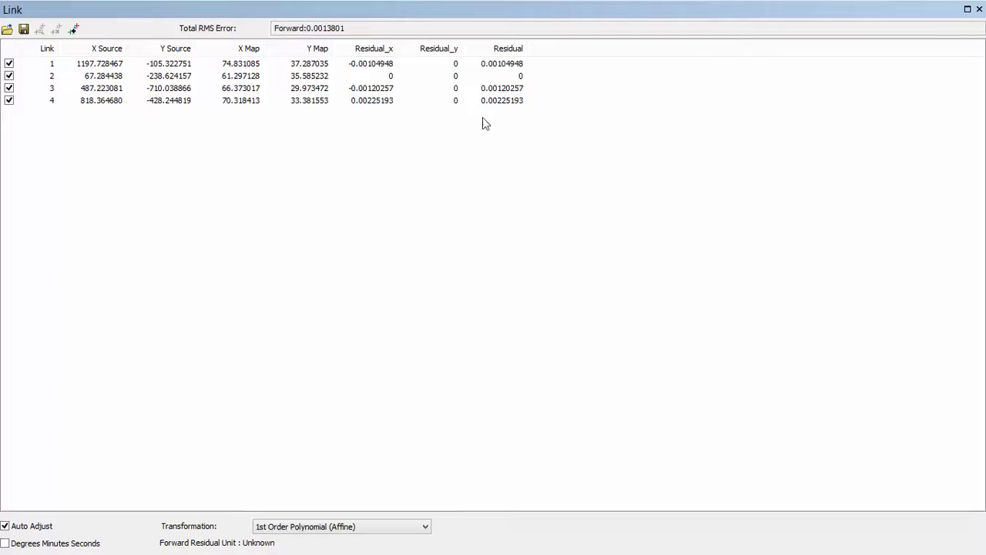
{"action": "left_click", "coordinate": [162, 108]}
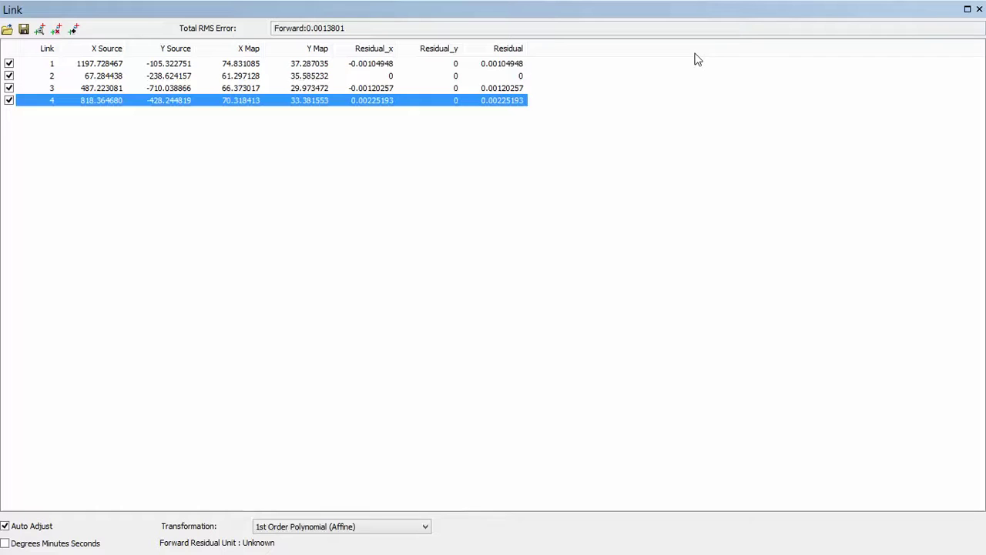
{"action": "left_click", "coordinate": [978, 10]}
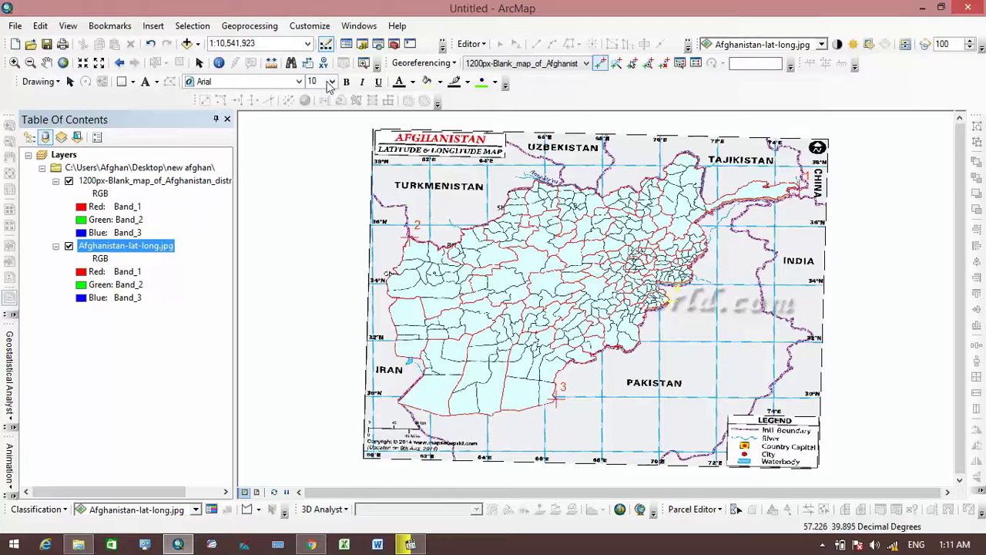
{"action": "left_click", "coordinate": [416, 63]}
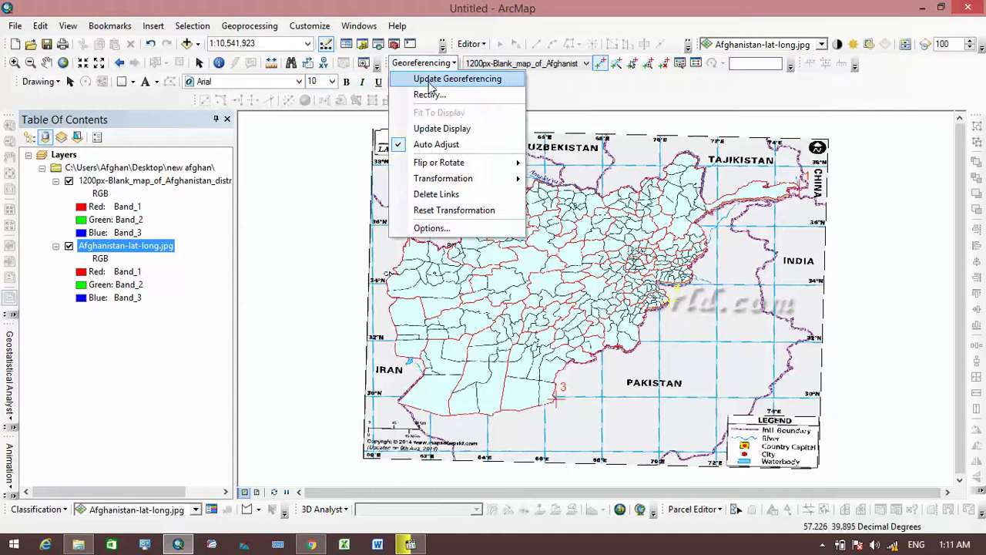
{"action": "left_click", "coordinate": [430, 82]}
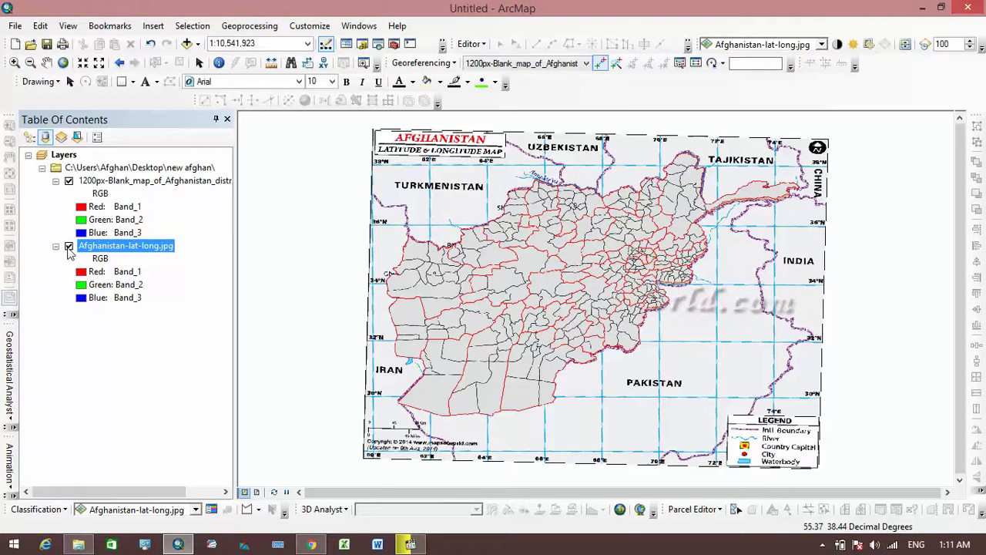
Hide the Afghanistan-lat-long.jpg layer and remove it from the map
{"action": "left_click", "coordinate": [68, 246]}
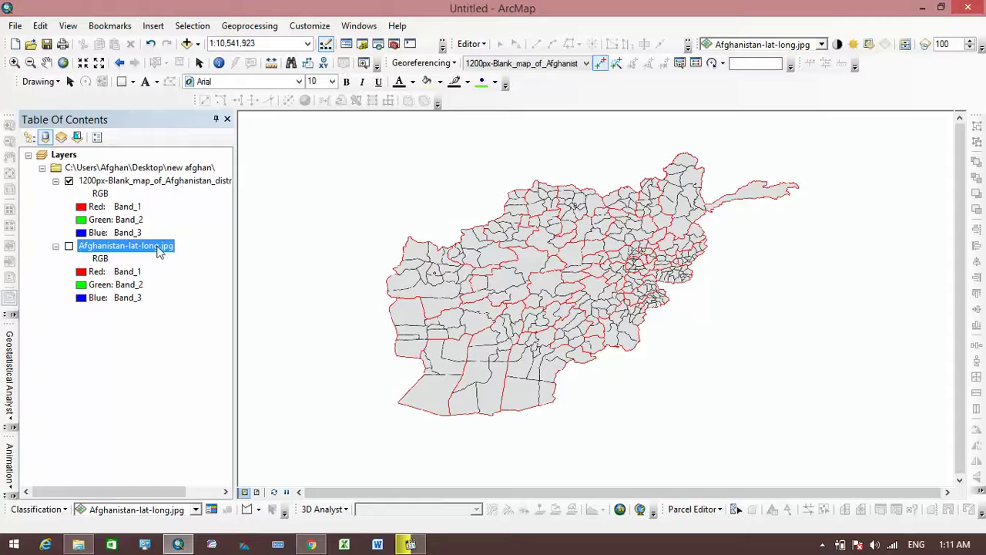
{"action": "right_click", "coordinate": [107, 248]}
{"action": "left_click", "coordinate": [146, 273]}
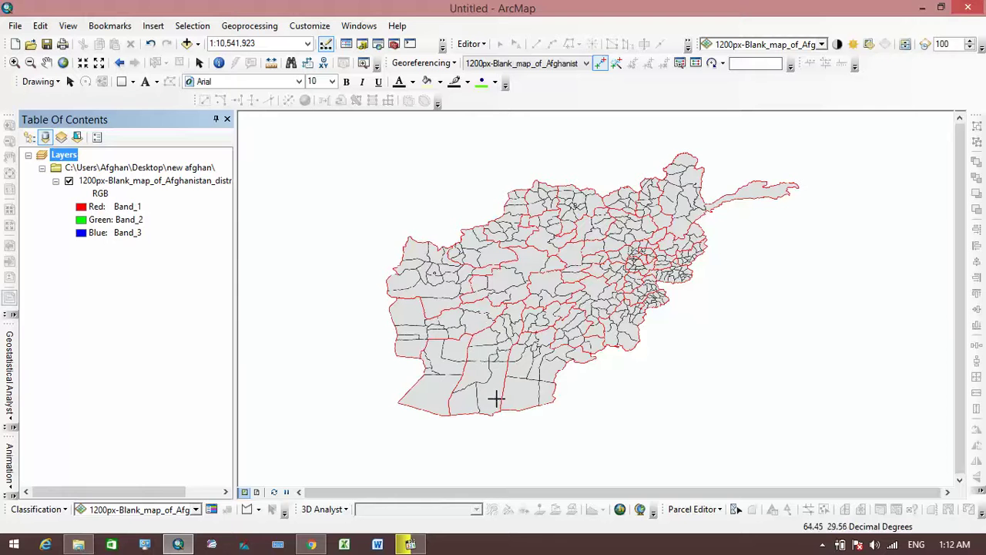
Create a file geodatabase named Afgan_geo in the D:\exterect folder
{"action": "left_click", "coordinate": [14, 66]}
{"action": "left_click_drag", "start_coordinate": [467, 255], "coordinate": [654, 438]}
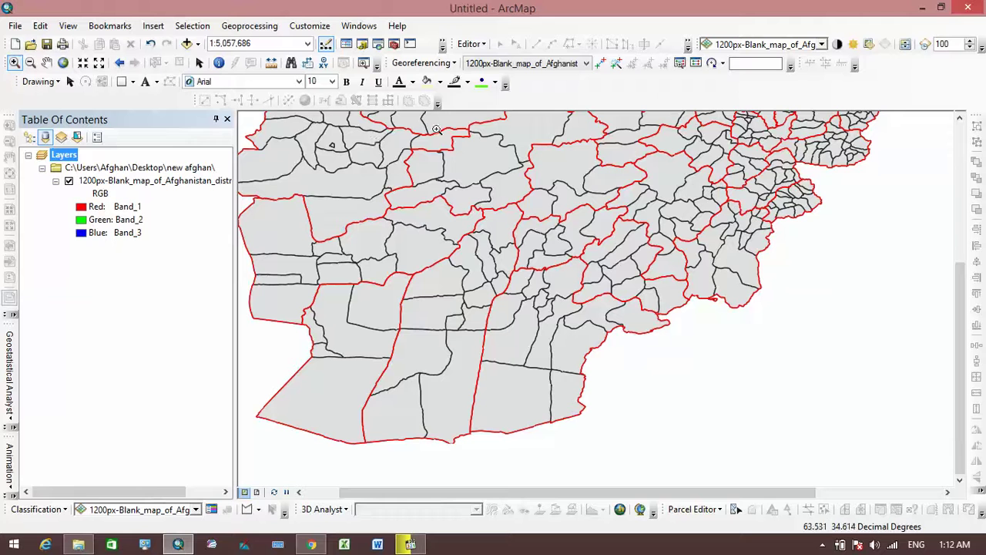
{"action": "left_click", "coordinate": [373, 29]}
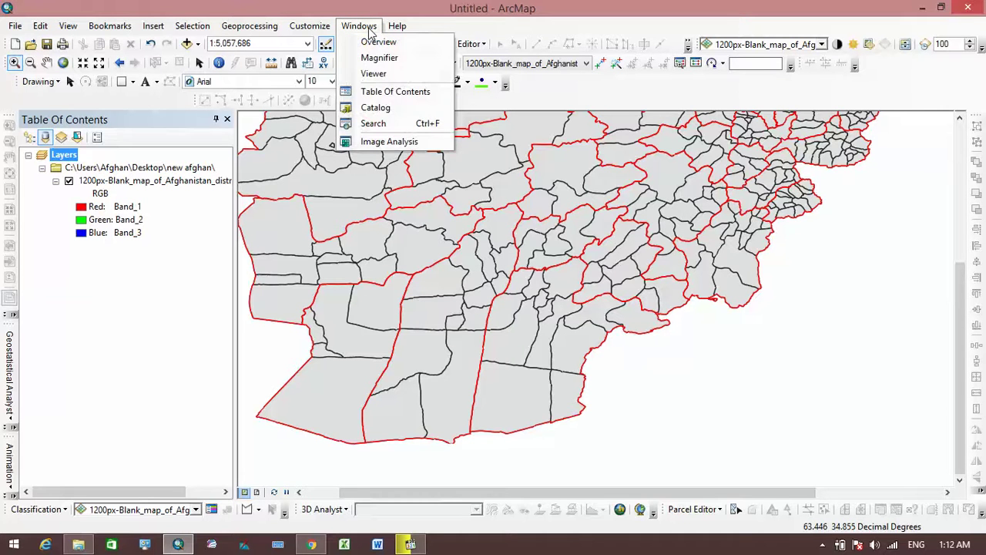
{"action": "left_click", "coordinate": [375, 107]}
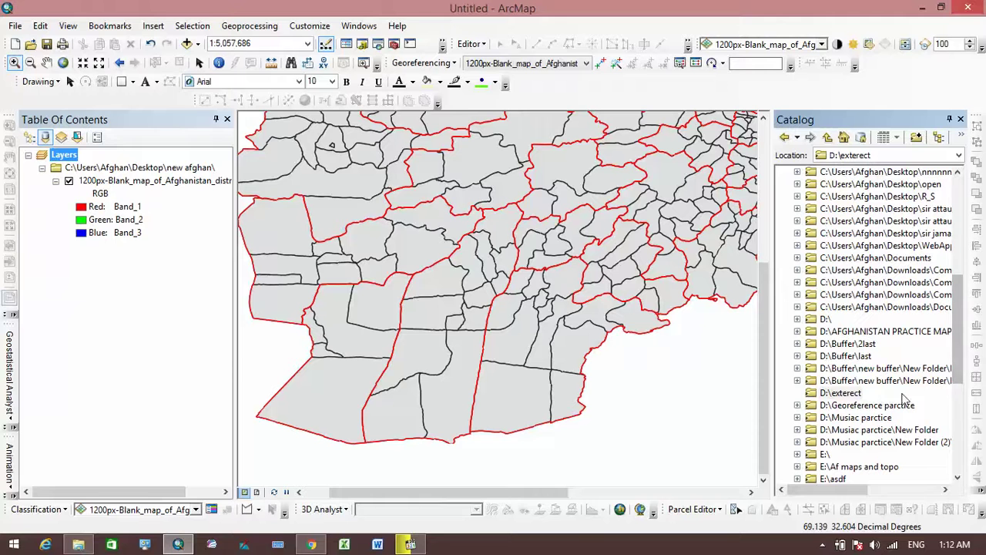
{"action": "right_click", "coordinate": [813, 396]}
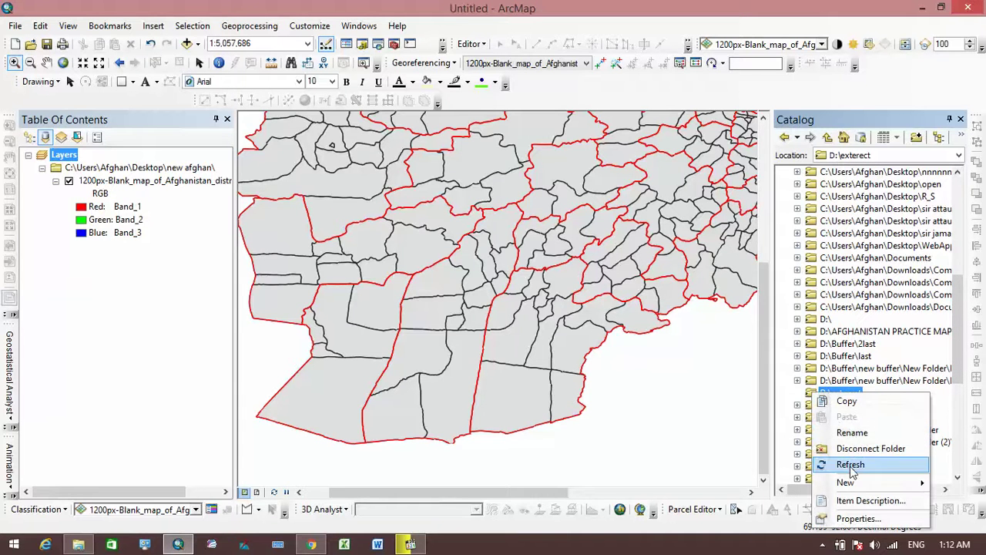
{"action": "mouse_move", "coordinate": [846, 485]}
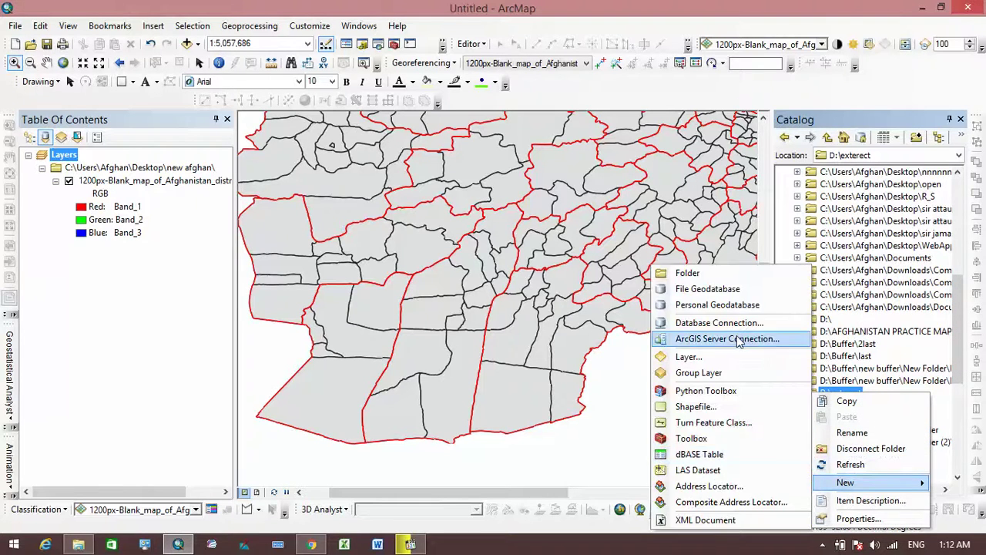
{"action": "left_click", "coordinate": [735, 291]}
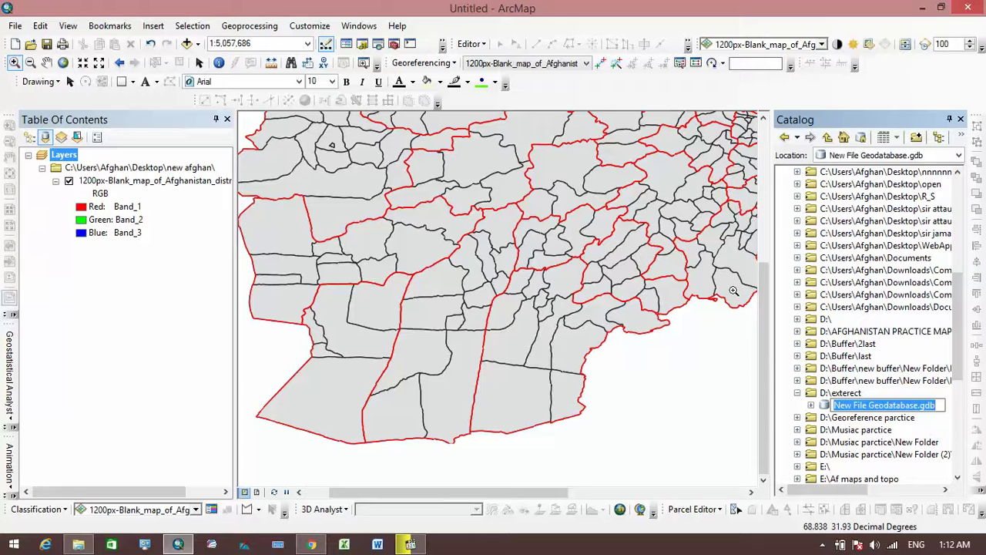
{"action": "type", "text": "Af"}
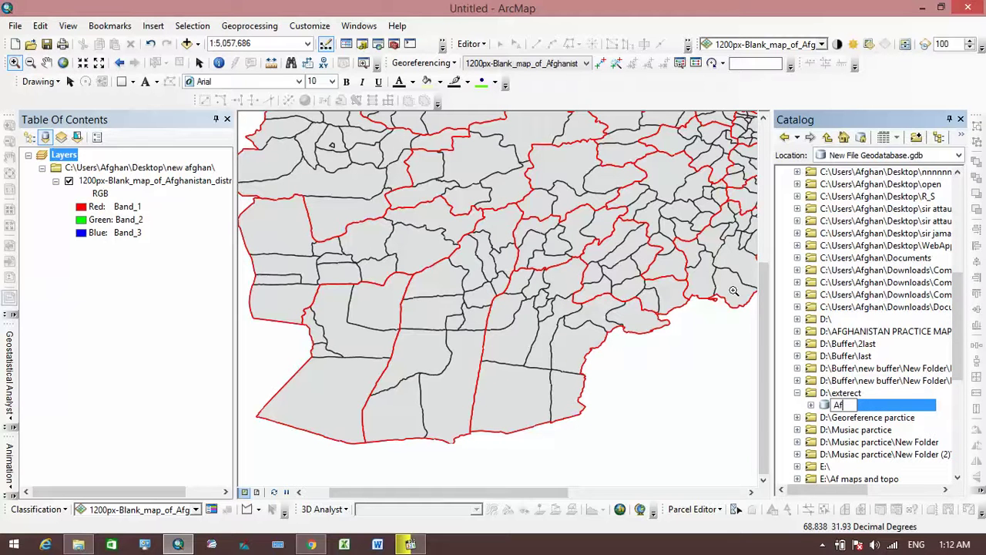
{"action": "type", "text": "gan_geo"}
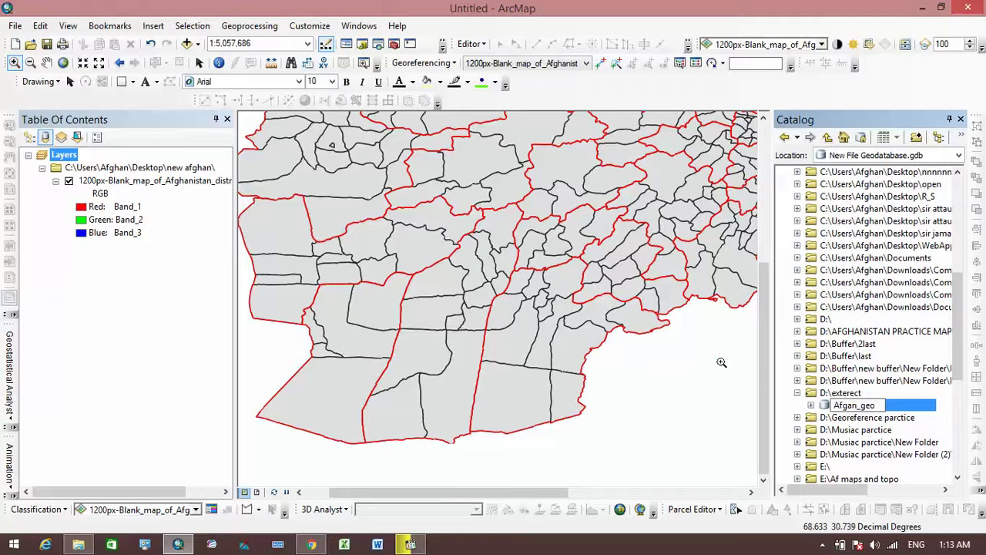
{"action": "key", "text": "Return"}
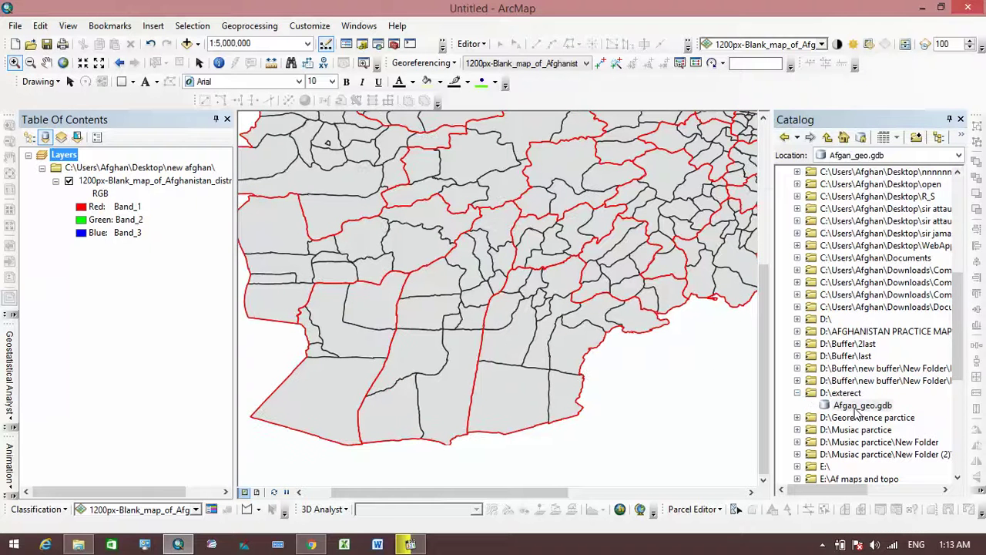
Start a new feature class named Districts_Name in Afgan_geo.gdb, storing polygon features
{"action": "right_click", "coordinate": [858, 408]}
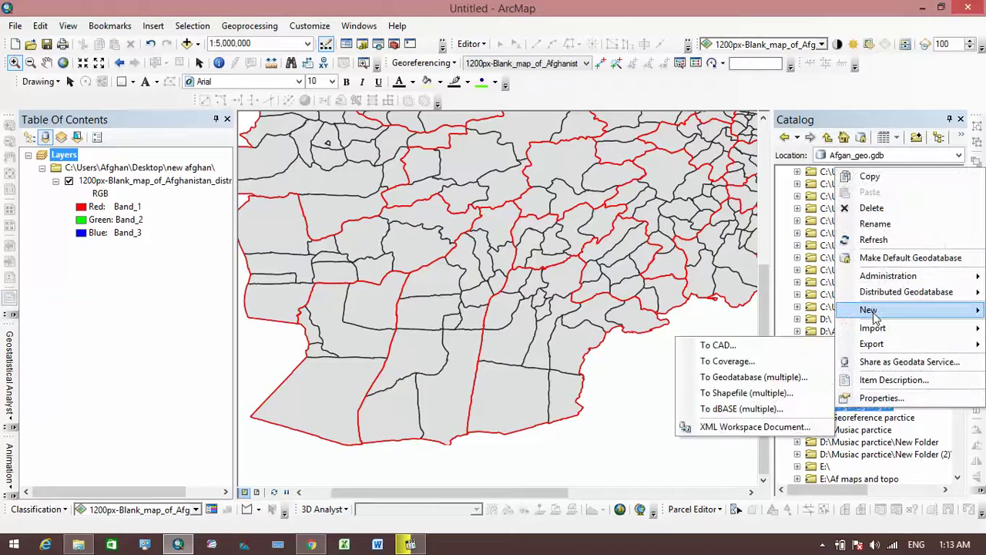
{"action": "mouse_move", "coordinate": [875, 317]}
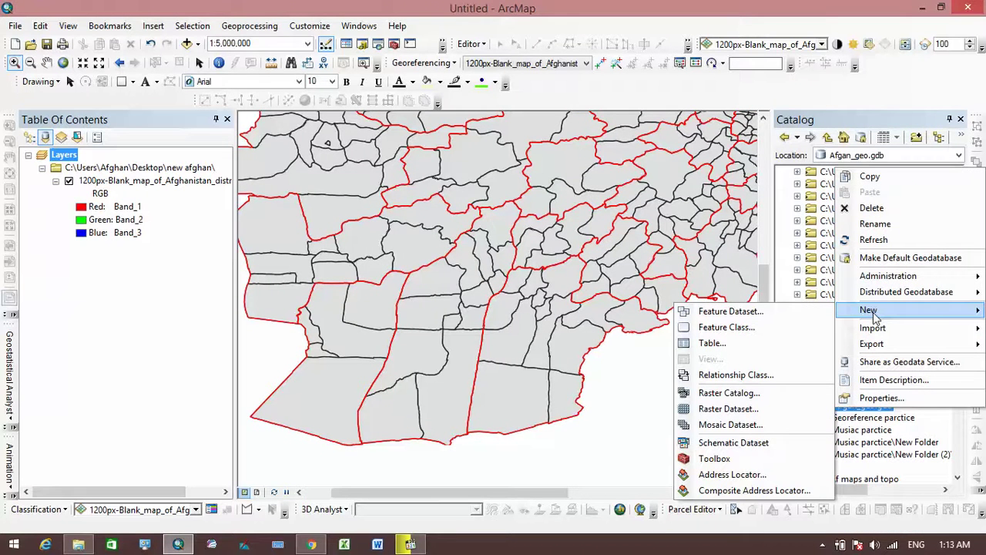
{"action": "left_click", "coordinate": [786, 331]}
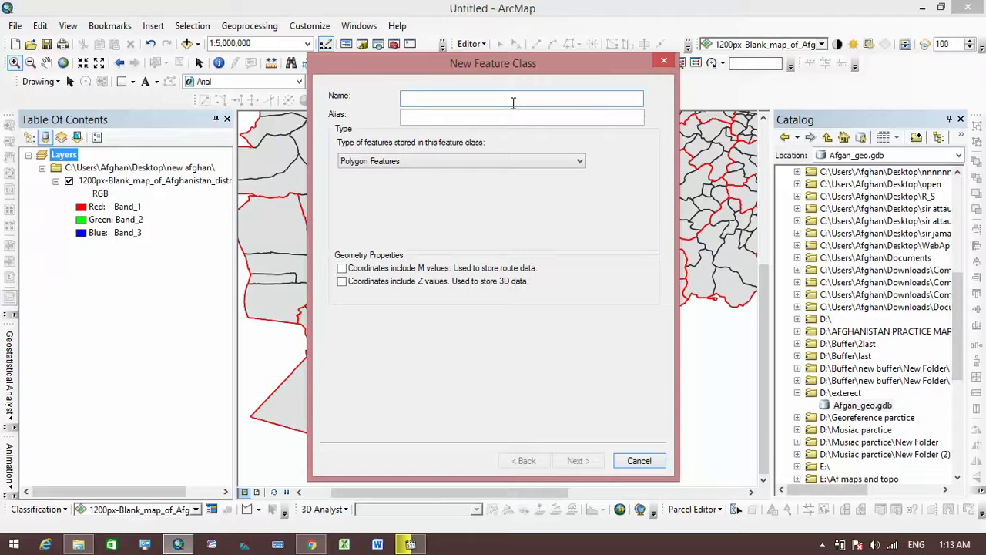
{"action": "type", "text": "Districts_"}
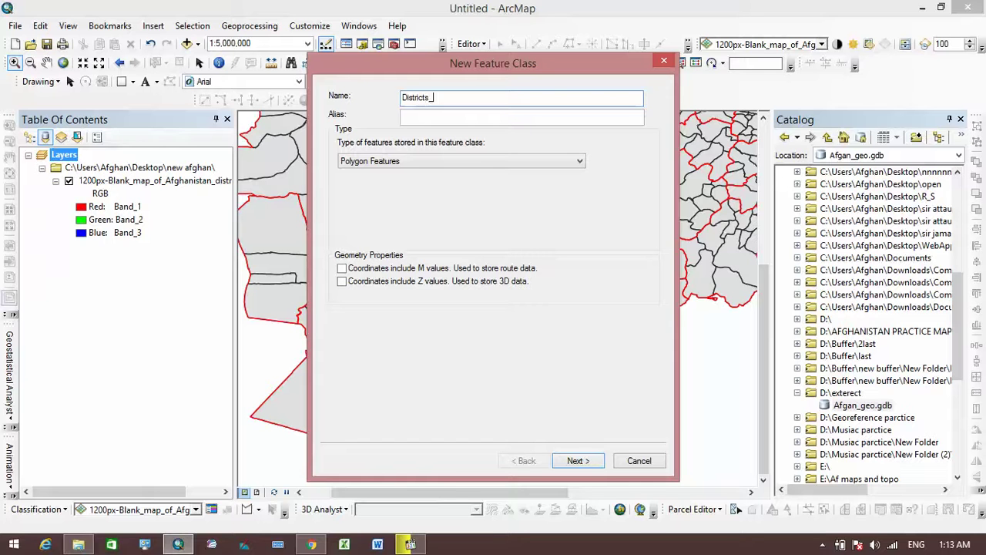
{"action": "type", "text": "ame"}
{"action": "left_click", "coordinate": [578, 162]}
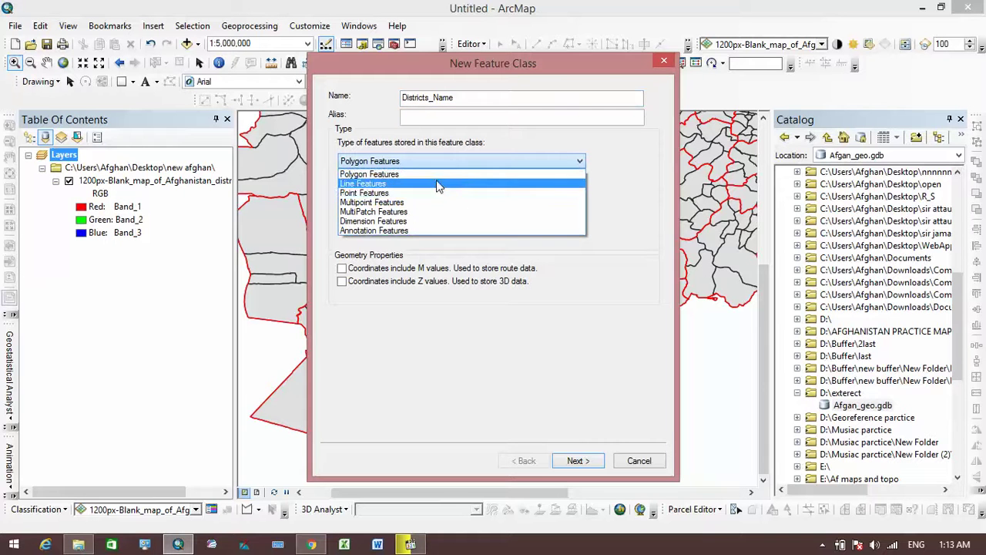
{"action": "left_click", "coordinate": [593, 291]}
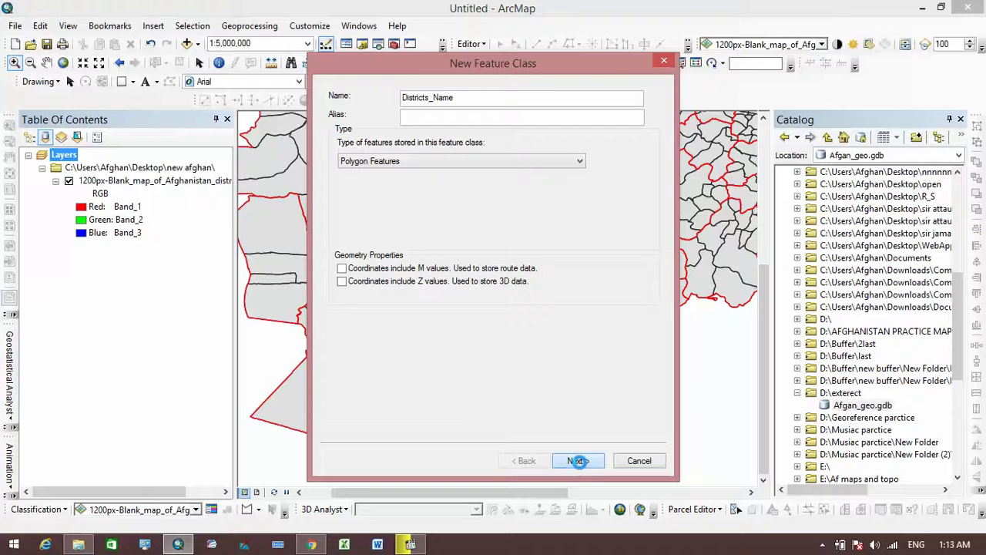
{"action": "left_click", "coordinate": [579, 461]}
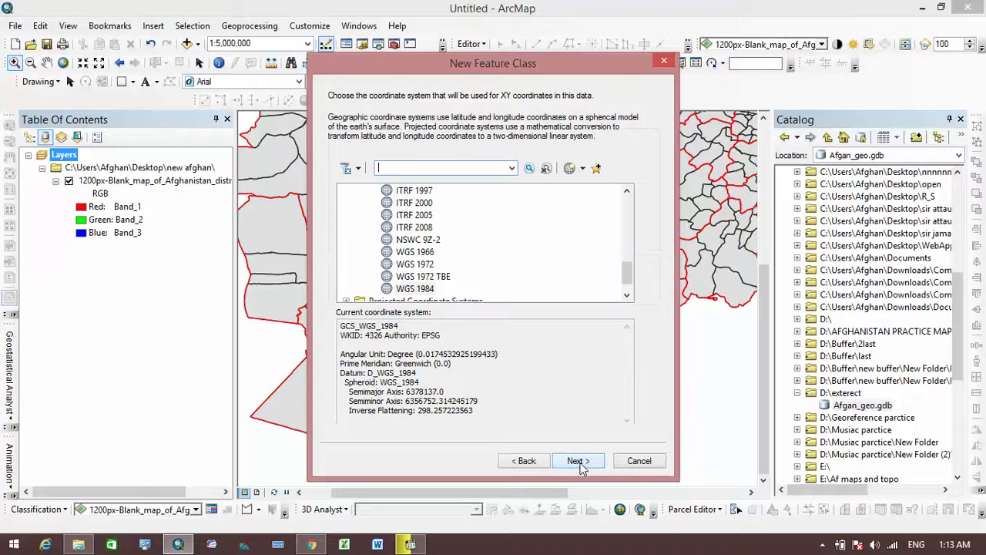
Assign the WGS 1984 coordinate system to the new feature class and accept the default tolerance and storage configuration
{"action": "left_click", "coordinate": [415, 289]}
{"action": "left_click", "coordinate": [577, 460]}
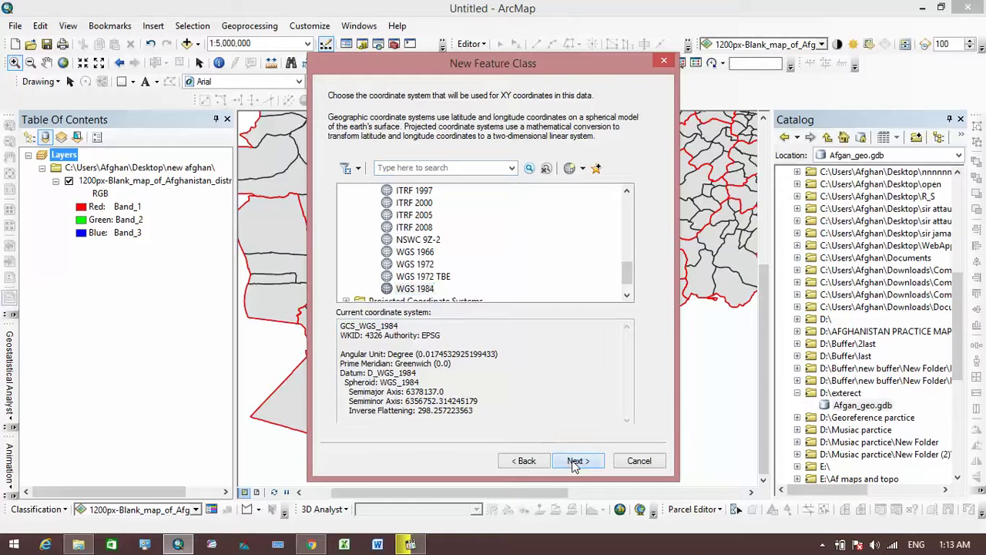
{"action": "left_click", "coordinate": [576, 461]}
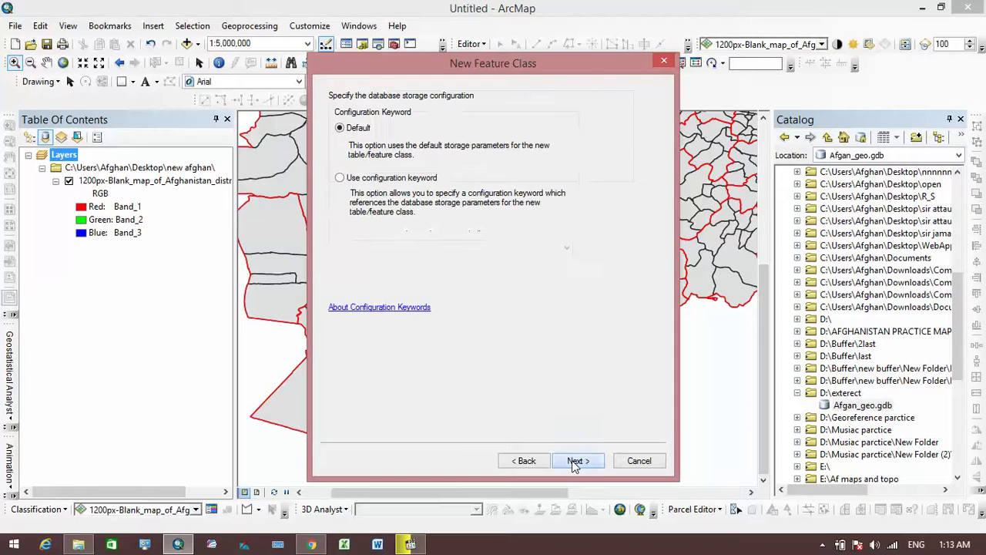
{"action": "left_click", "coordinate": [574, 462]}
Define a text field called Name and a Long Integer field called Population 1988 for the feature class
{"action": "left_click", "coordinate": [452, 134]}
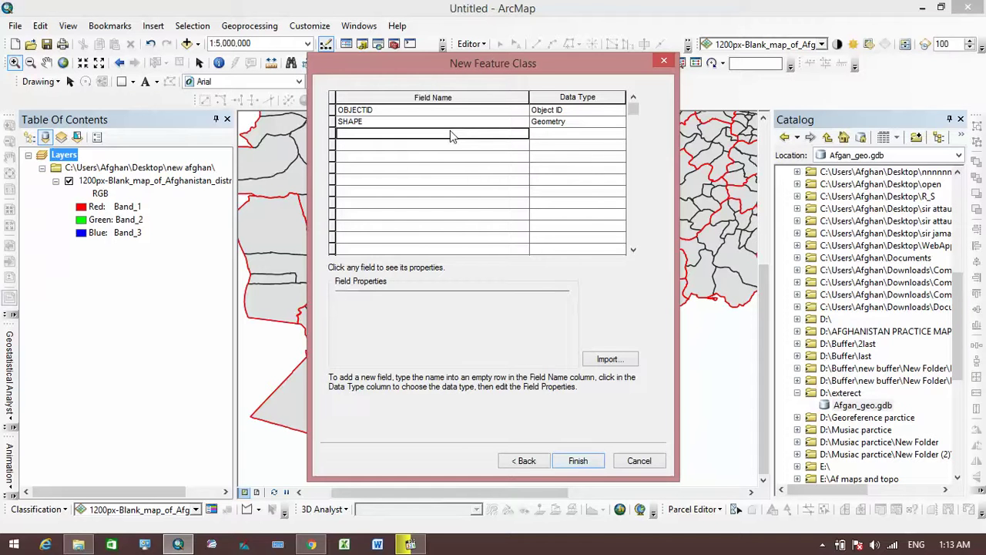
{"action": "type", "text": "Name"}
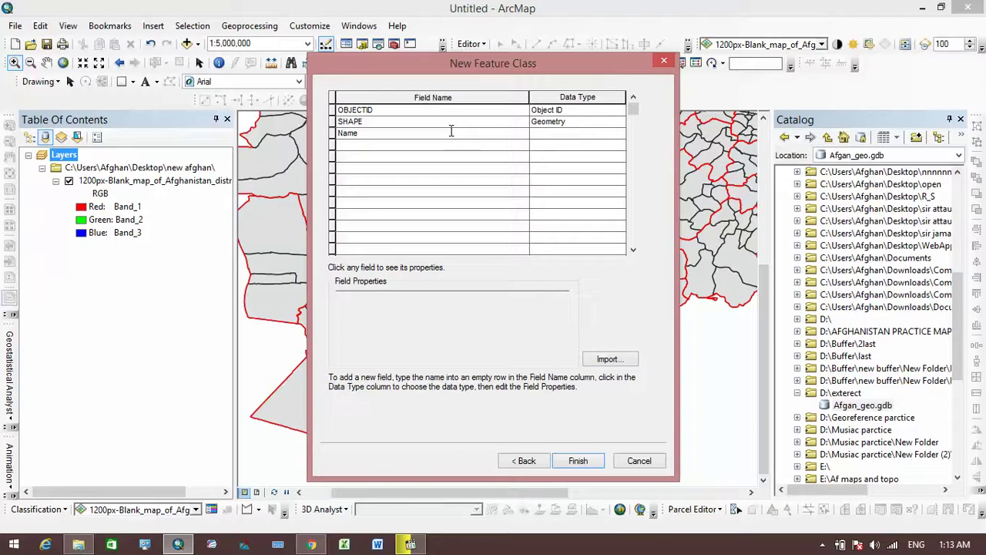
{"action": "left_click", "coordinate": [449, 151]}
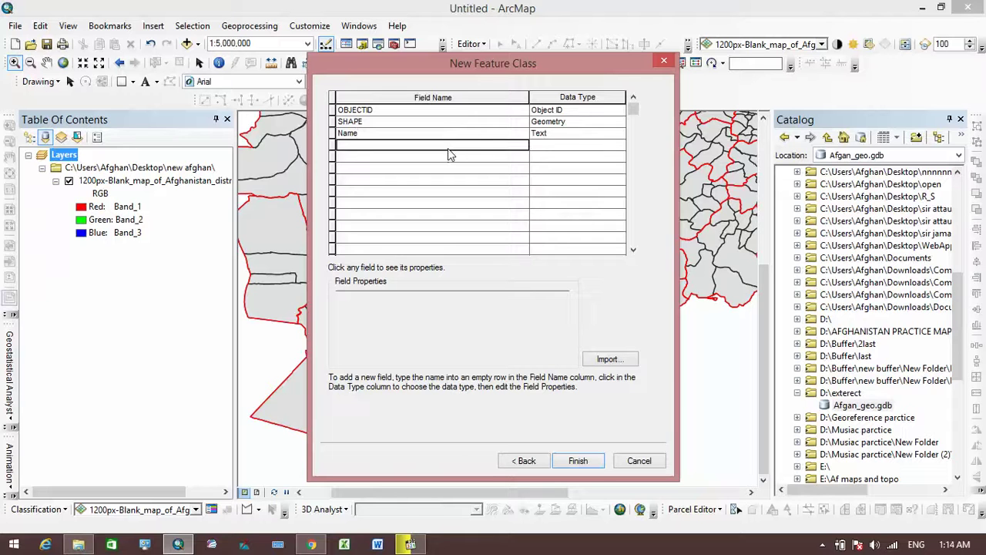
{"action": "type", "text": "Population 1988"}
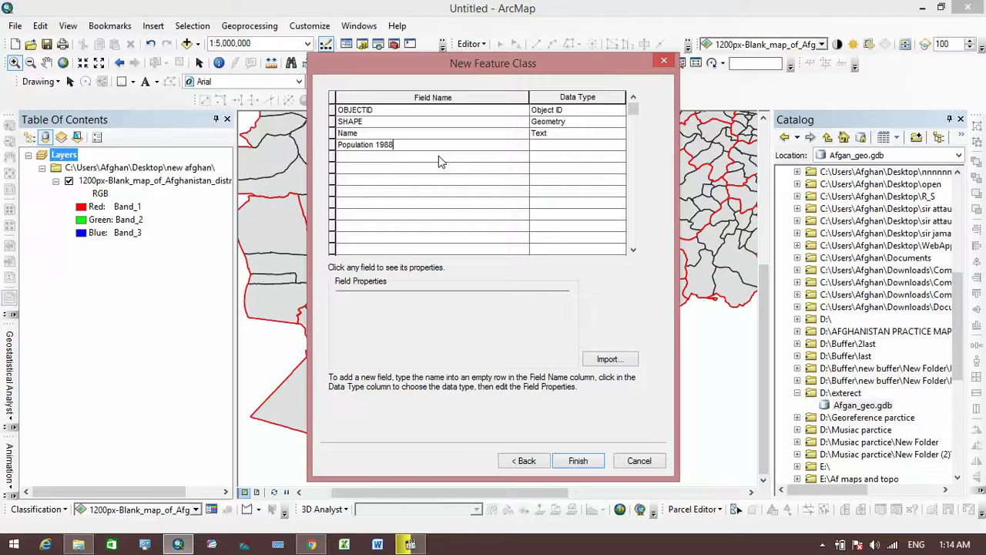
{"action": "left_click", "coordinate": [548, 146]}
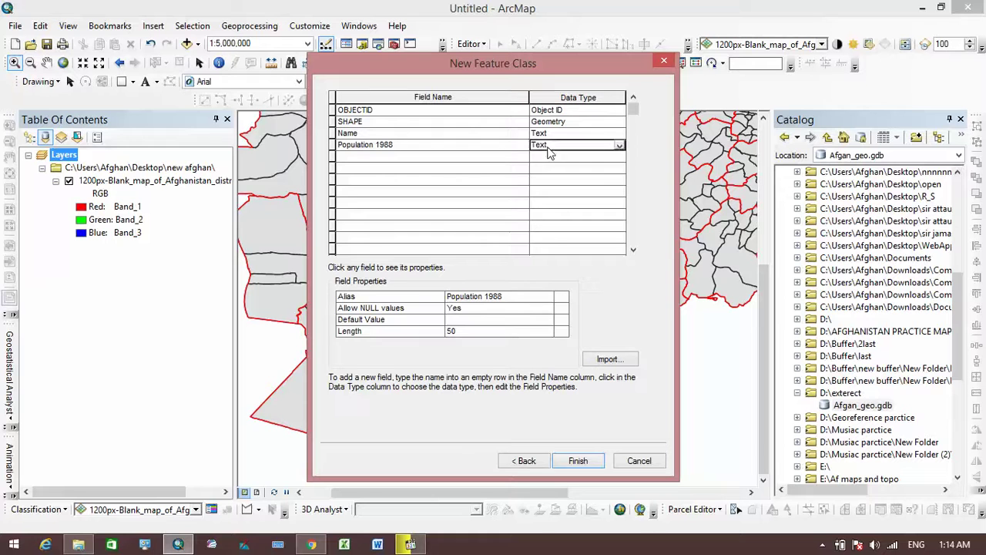
{"action": "left_click", "coordinate": [548, 145]}
{"action": "left_click", "coordinate": [551, 171]}
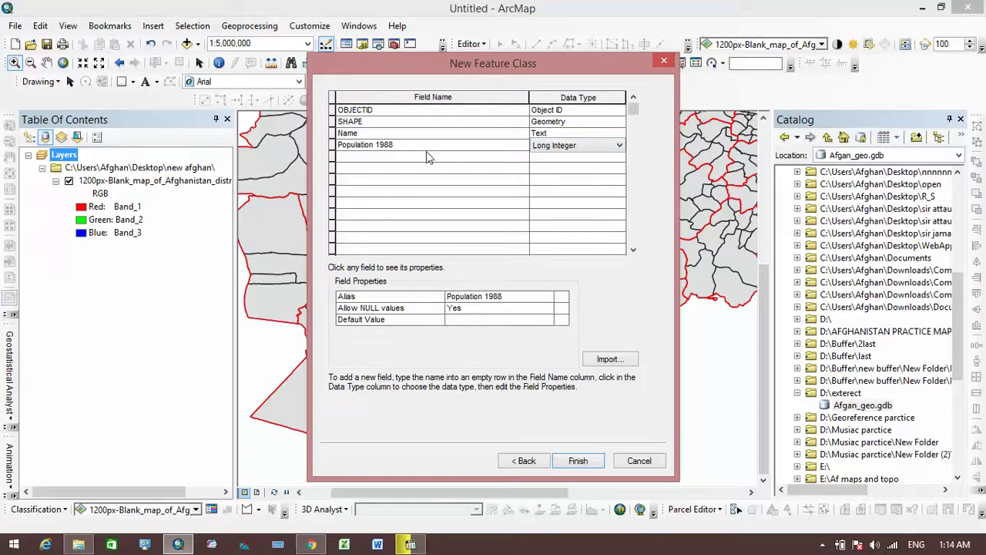
Add a Long Integer field called Population 2017 and finish the feature class, accepting the renamed fields Population_1988 and Population_2017
{"action": "left_click", "coordinate": [423, 157]}
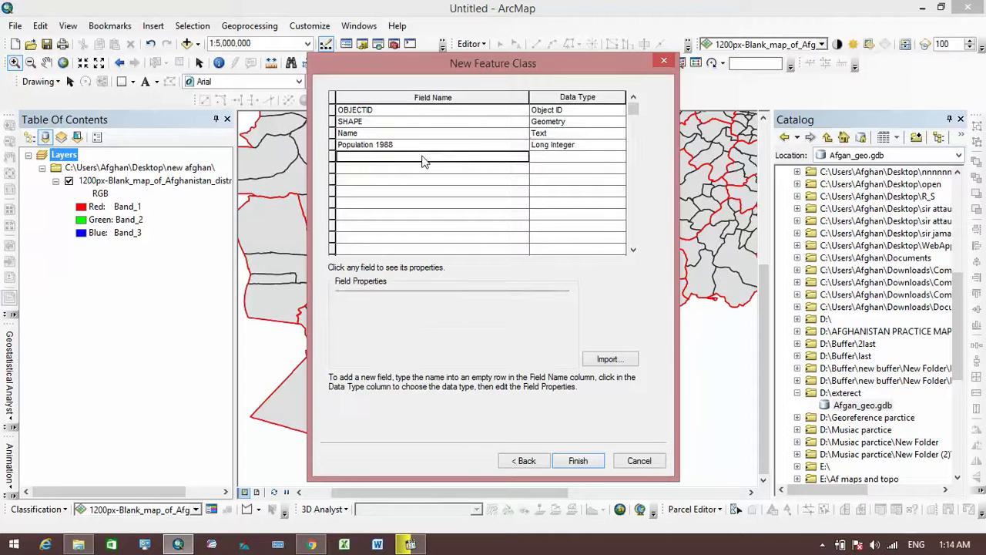
{"action": "type", "text": "Population 2017"}
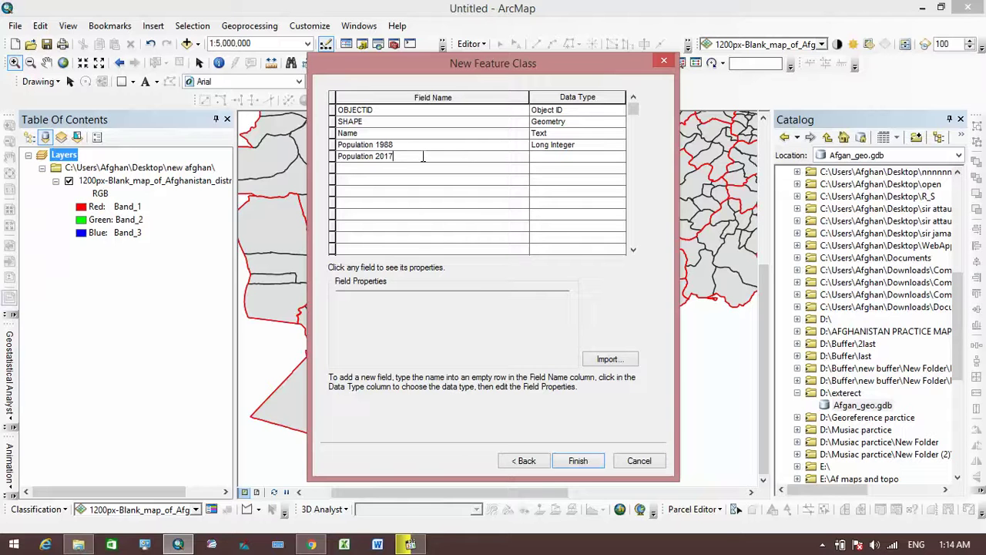
{"action": "left_click", "coordinate": [544, 160]}
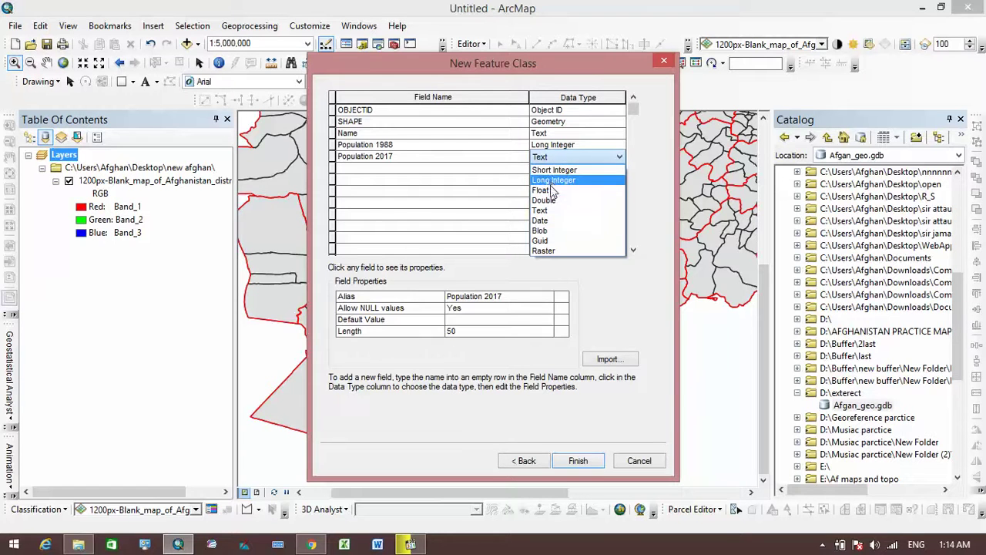
{"action": "left_click", "coordinate": [553, 181]}
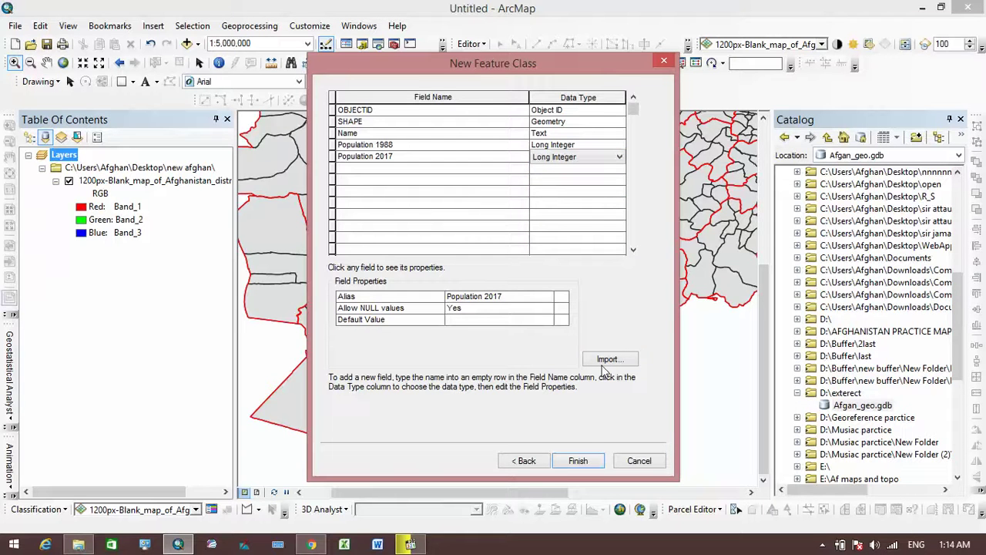
{"action": "left_click", "coordinate": [581, 462]}
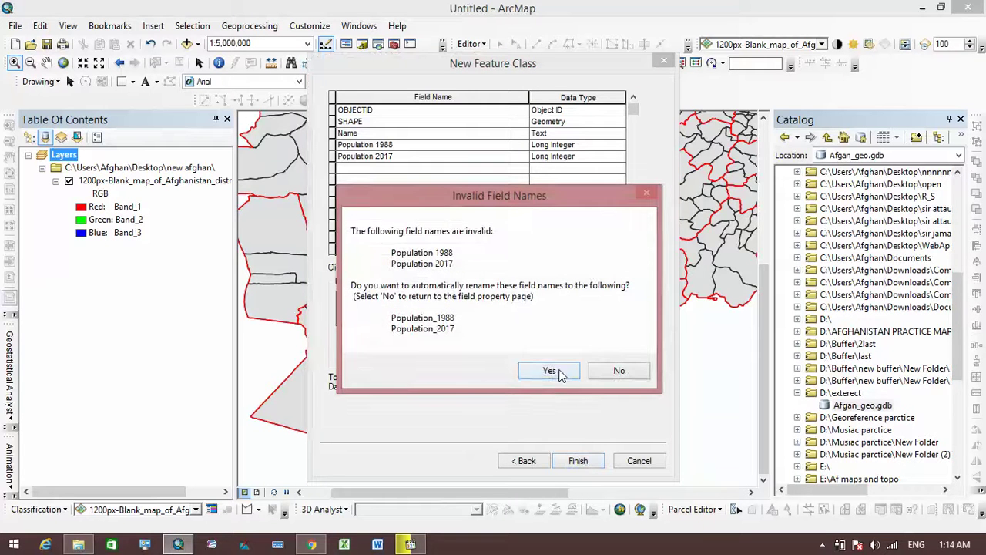
{"action": "left_click", "coordinate": [560, 373]}
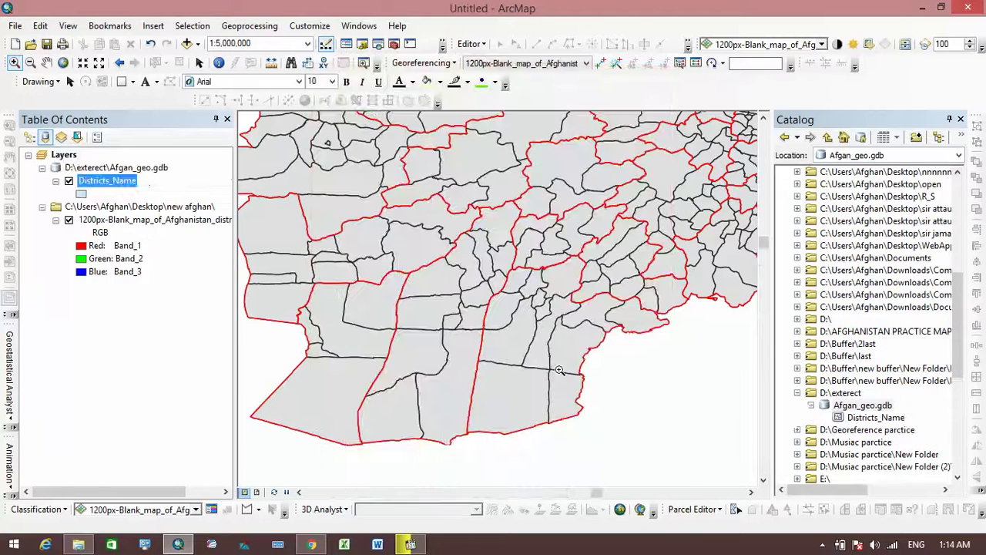
Start an edit session and choose the Districts_Name template for creating polygon features, closing the Catalog to free map space
{"action": "left_click", "coordinate": [476, 45]}
{"action": "left_click", "coordinate": [483, 60]}
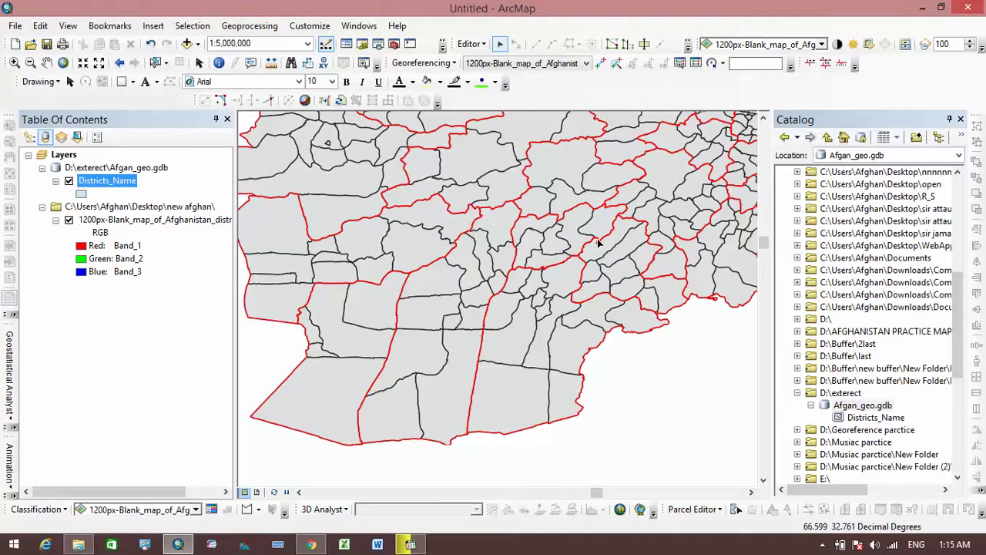
{"action": "left_click", "coordinate": [688, 44]}
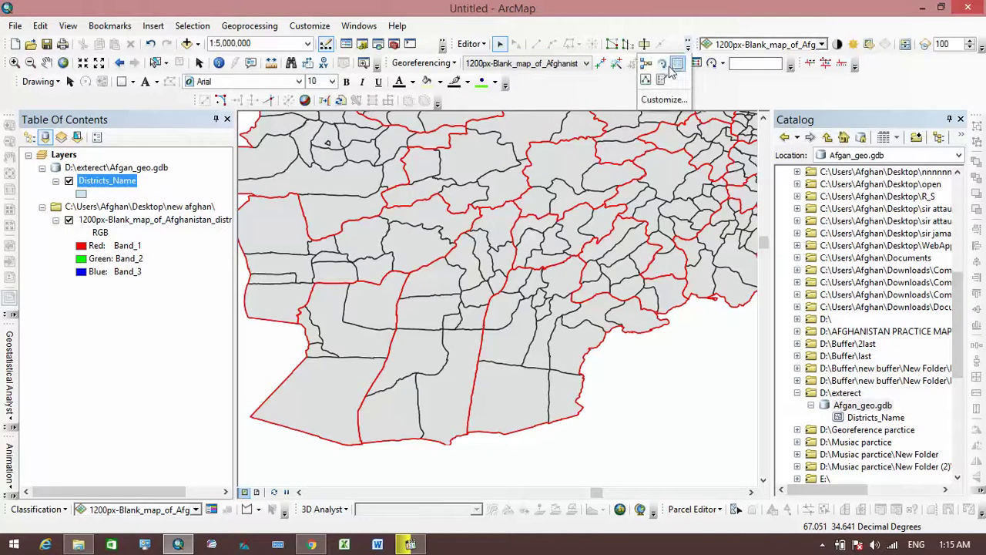
{"action": "left_click", "coordinate": [662, 80]}
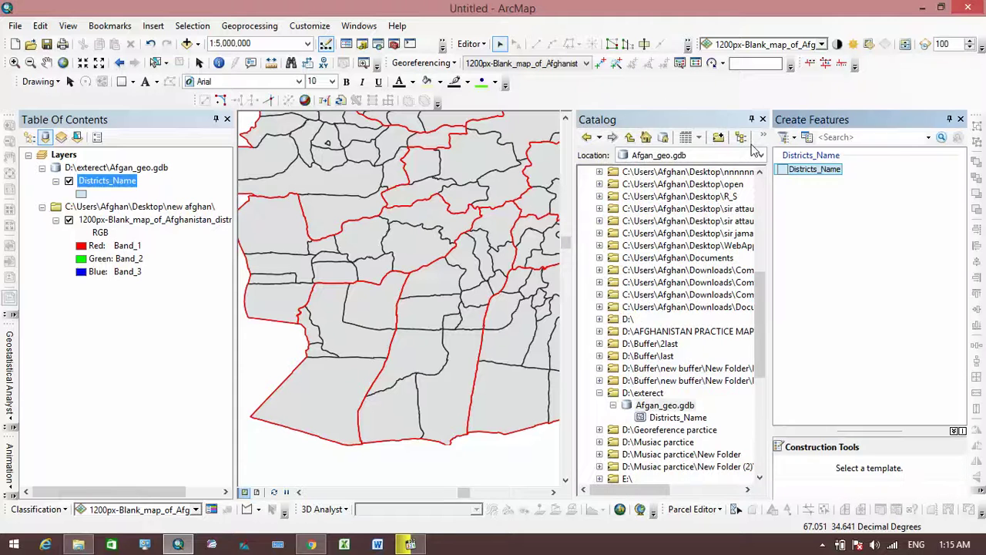
{"action": "left_click", "coordinate": [763, 120]}
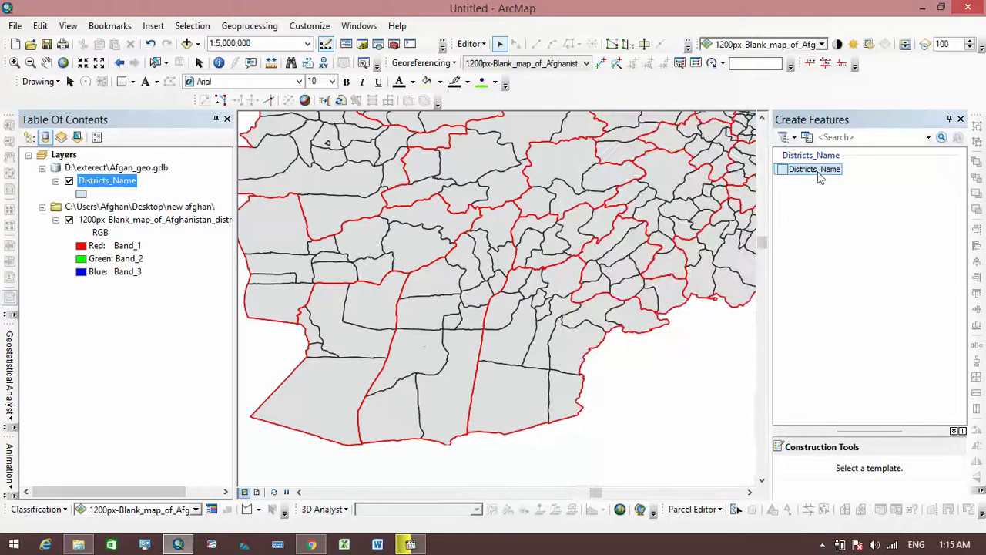
{"action": "left_click", "coordinate": [817, 170]}
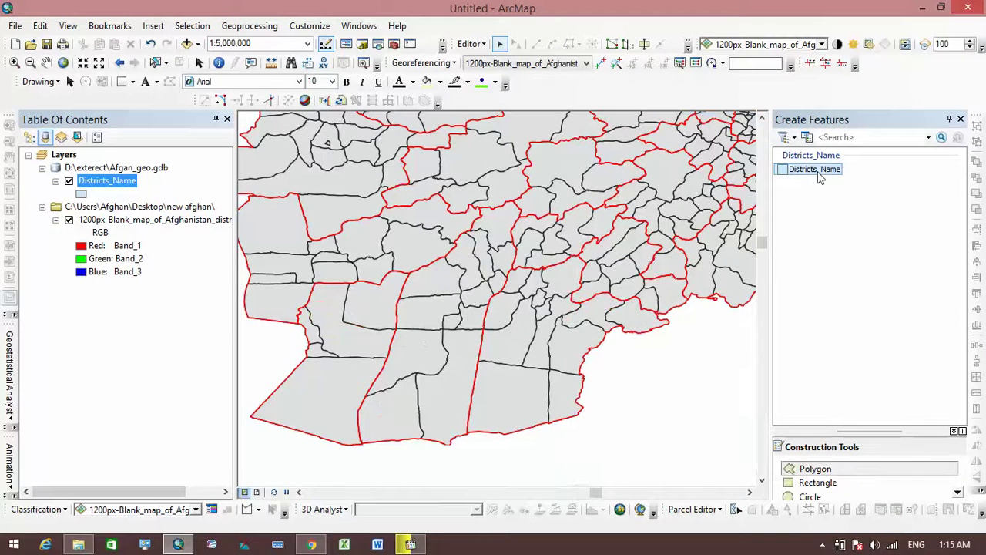
Start a Districts_Name polygon at the red-outlined southern province's southeastern corner and trace its southern border to the southwestern corner
{"action": "left_click", "coordinate": [815, 471]}
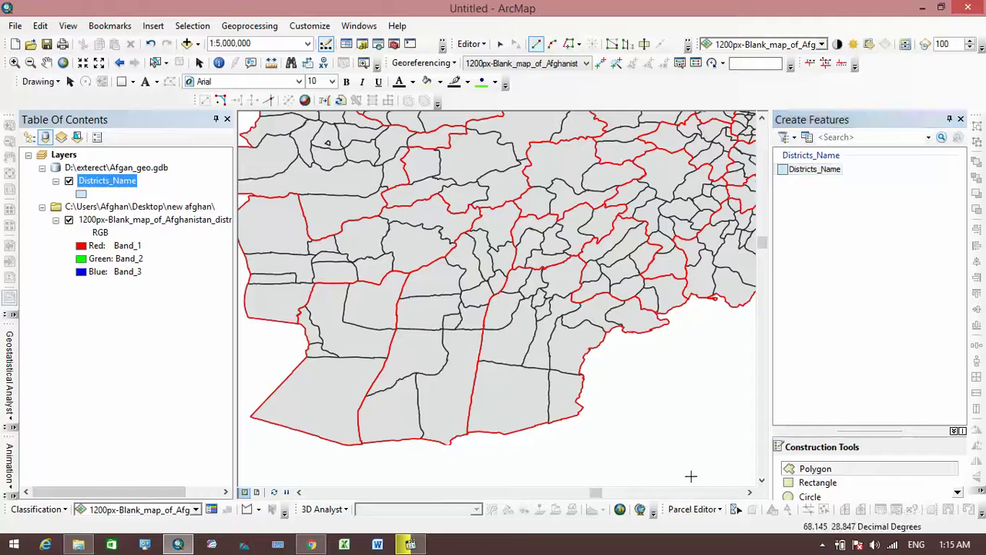
{"action": "left_click", "coordinate": [577, 415]}
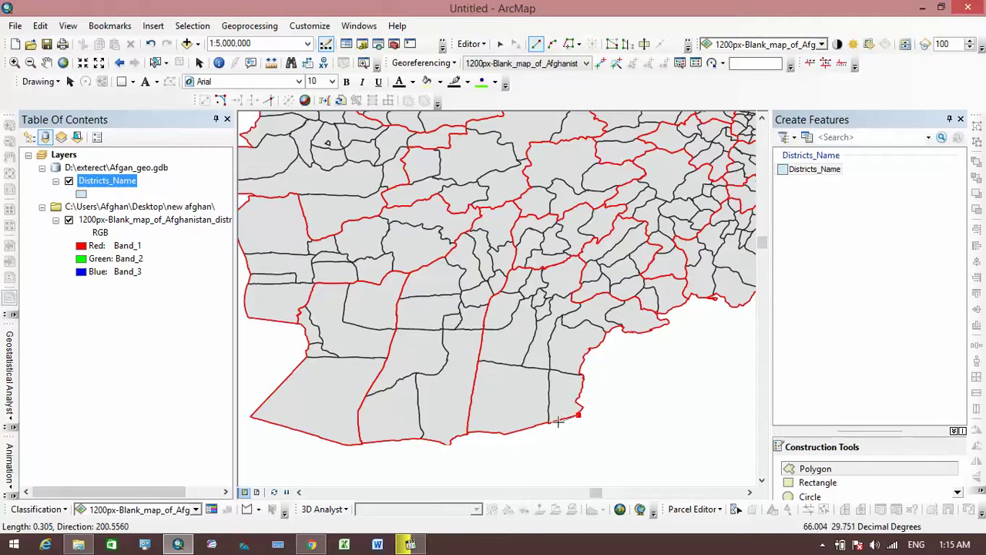
{"action": "left_click", "coordinate": [549, 422]}
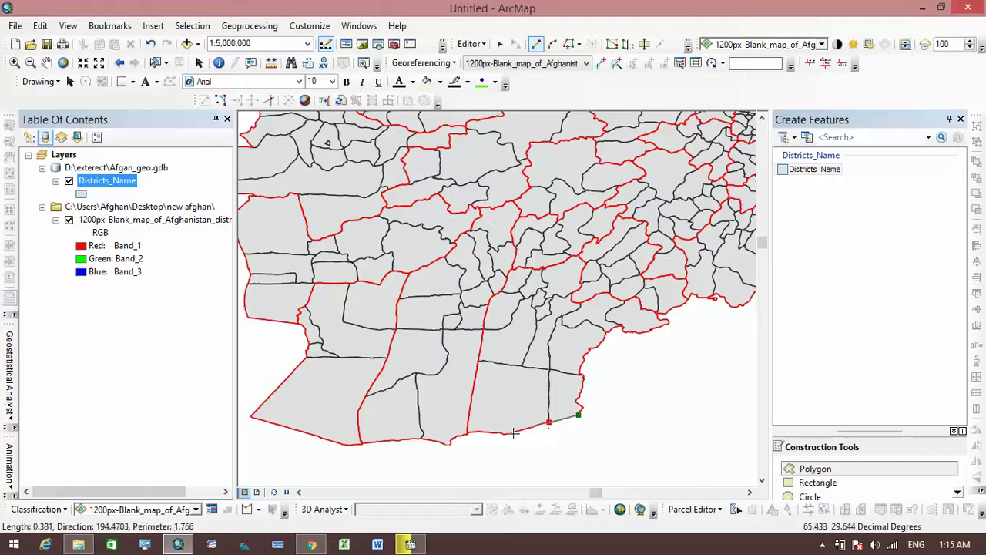
{"action": "left_click", "coordinate": [505, 433]}
{"action": "left_click", "coordinate": [499, 433]}
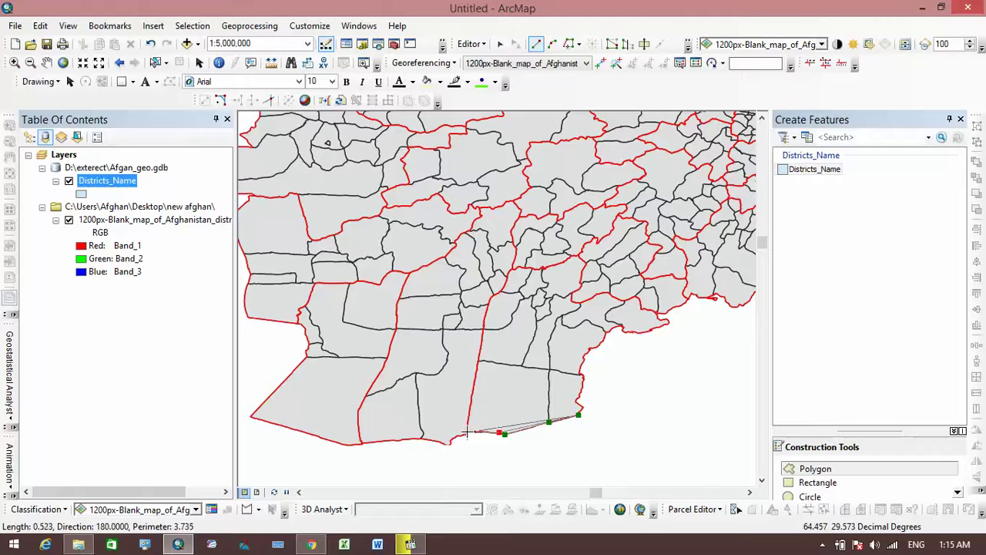
{"action": "left_click", "coordinate": [467, 432]}
Trace the province's western red border northward from the southwestern corner to its northwestern corner
{"action": "left_click", "coordinate": [477, 361]}
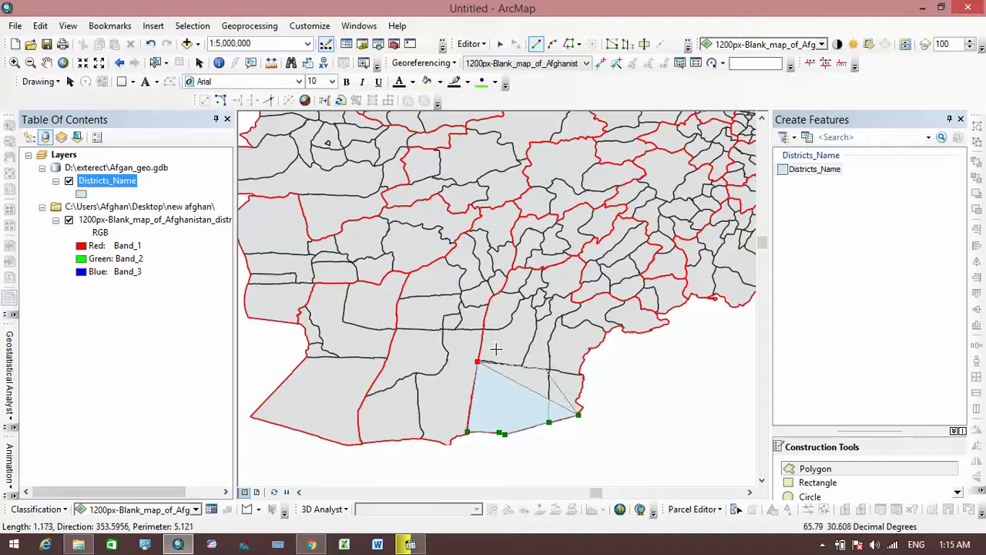
{"action": "left_click", "coordinate": [482, 328]}
{"action": "left_click", "coordinate": [491, 295]}
{"action": "left_click", "coordinate": [501, 289]}
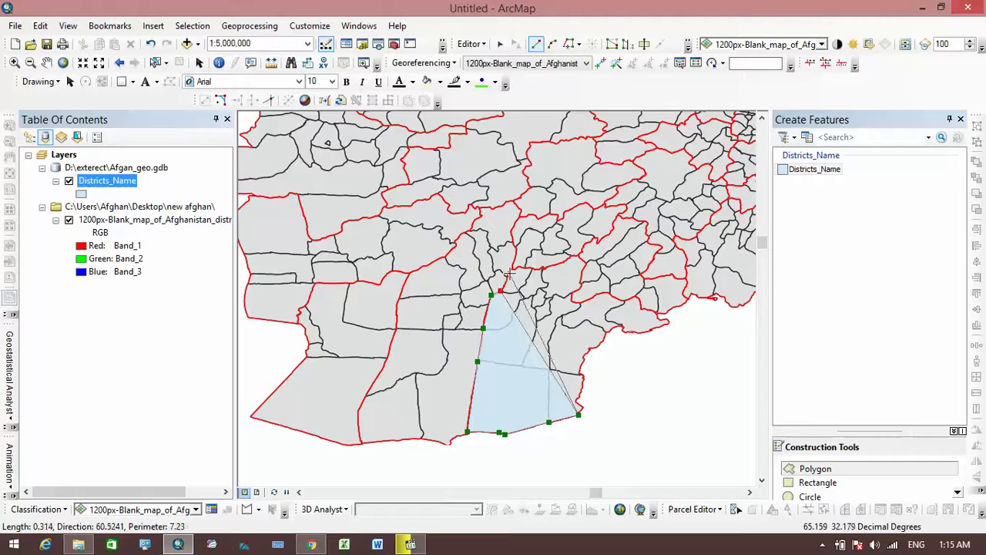
{"action": "left_click", "coordinate": [509, 275]}
{"action": "left_click", "coordinate": [511, 270]}
Reactivate the Polygon construction tool for Districts_Name to resume the unfinished sketch, closing the Create Features window to free map space
{"action": "left_click", "coordinate": [14, 61]}
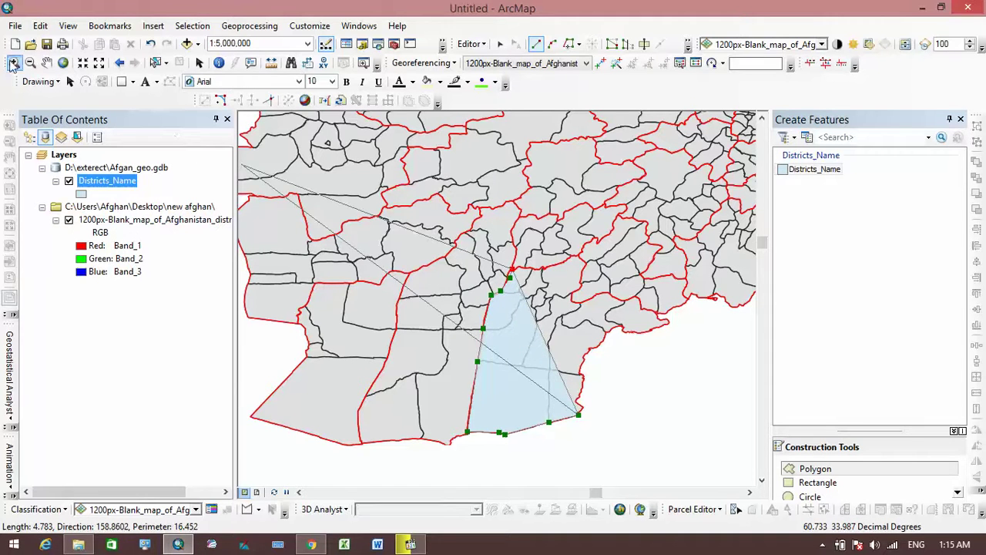
{"action": "left_click_drag", "start_coordinate": [617, 403], "coordinate": [483, 235]}
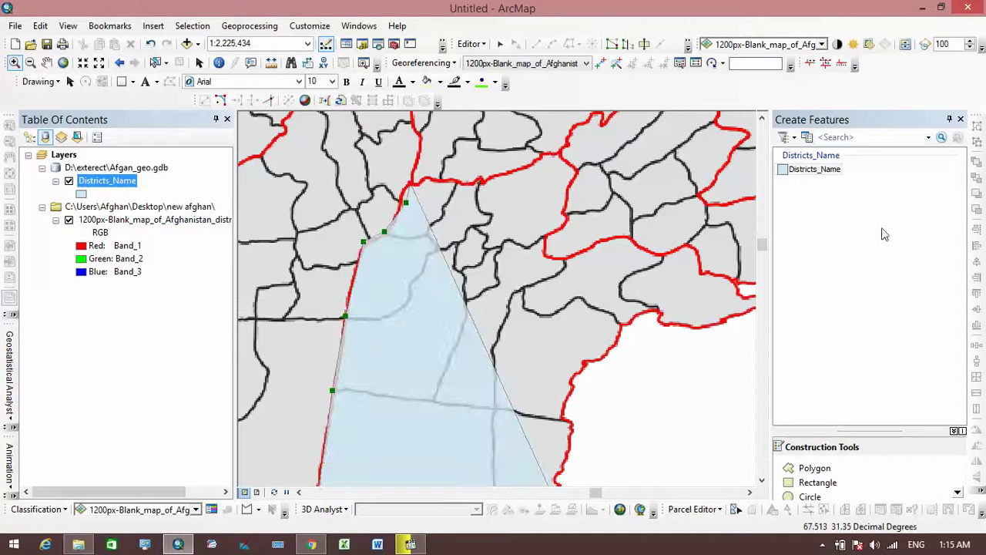
{"action": "left_click", "coordinate": [961, 120]}
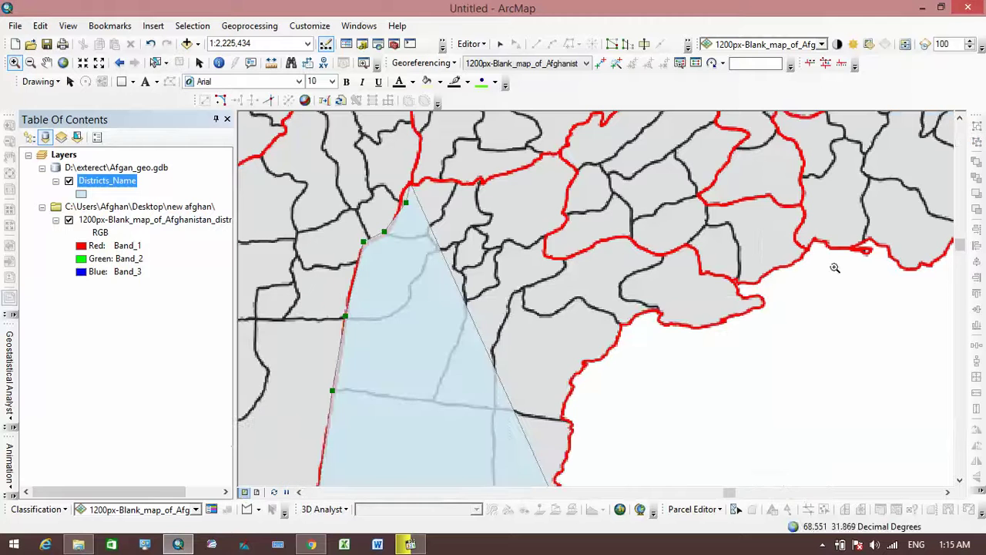
{"action": "left_click", "coordinate": [960, 480]}
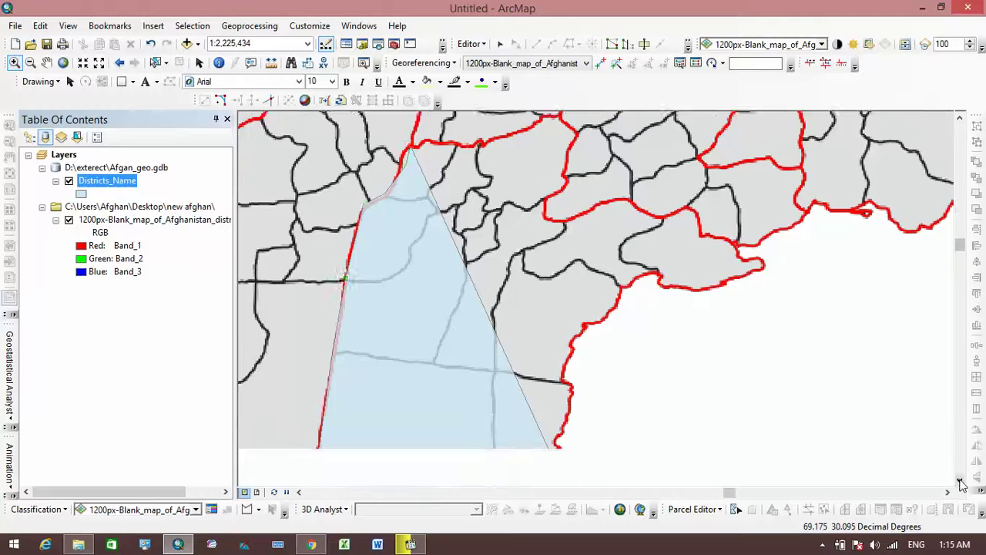
{"action": "left_click", "coordinate": [960, 480]}
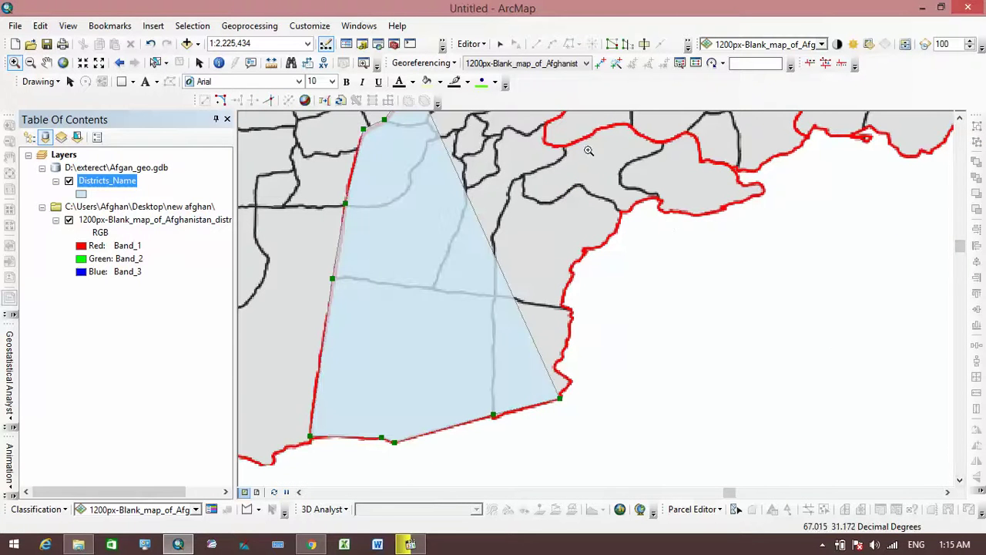
{"action": "left_click", "coordinate": [688, 43]}
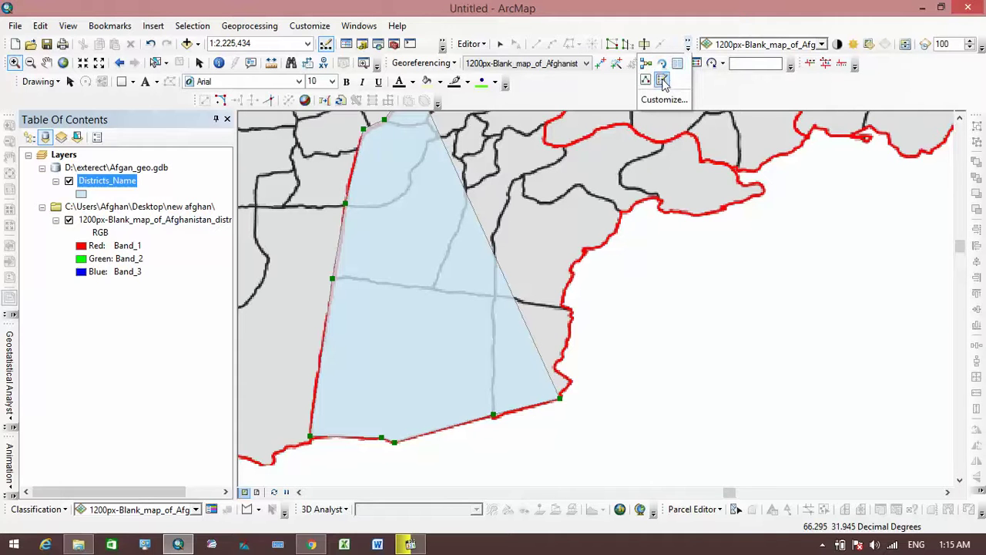
{"action": "left_click", "coordinate": [662, 80]}
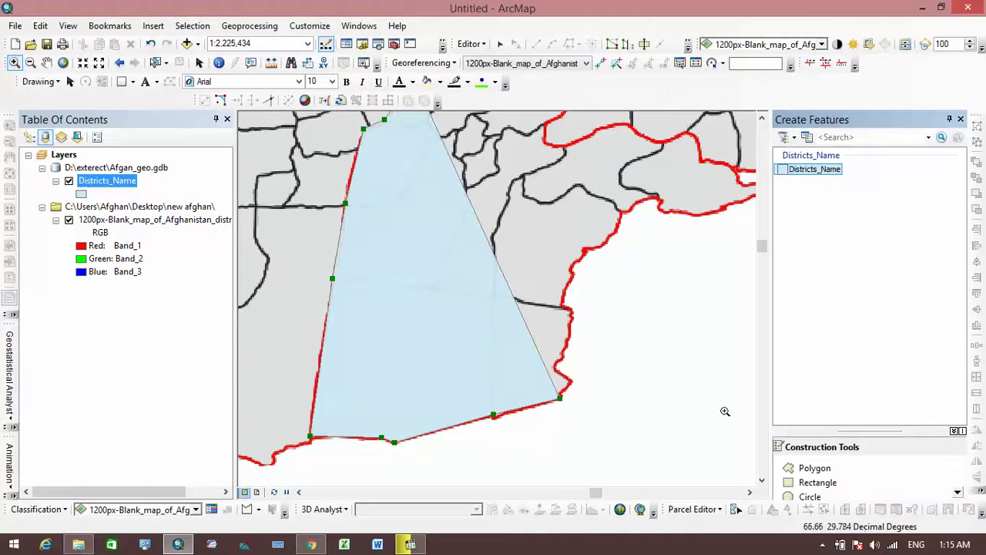
{"action": "left_click", "coordinate": [815, 467]}
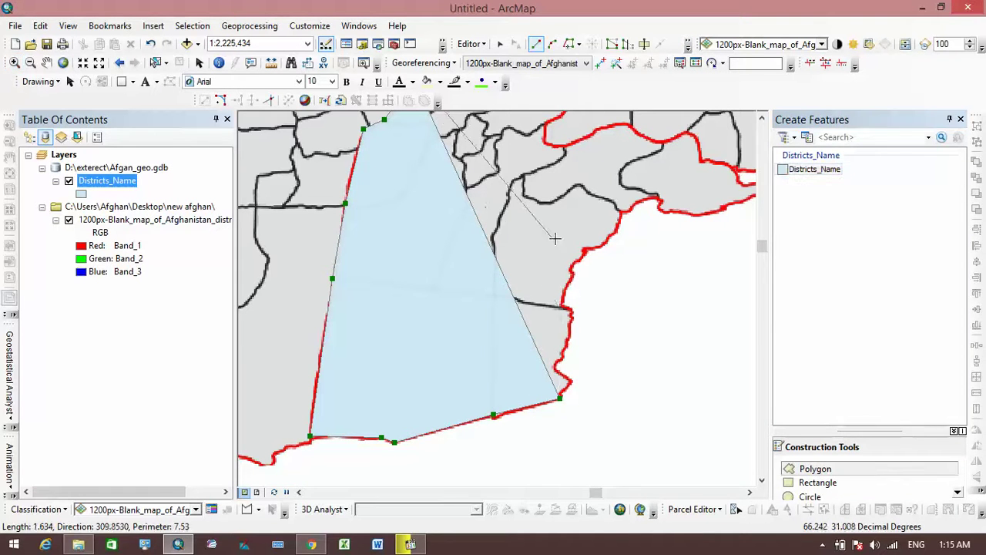
{"action": "key", "text": "Escape"}
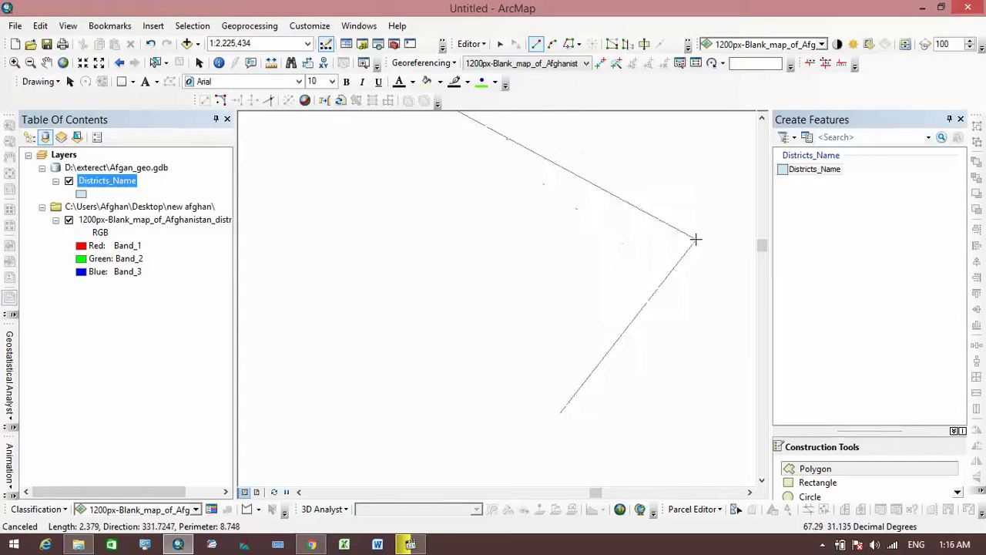
{"action": "left_click", "coordinate": [961, 119]}
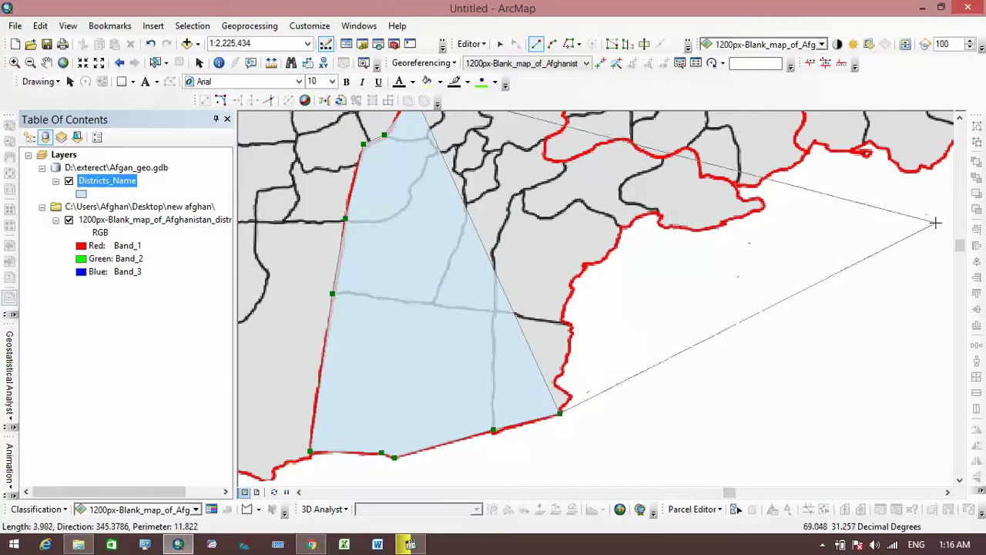
Continue the polygon along the province's northern red border, from the northwestern corner eastward to the small notch
{"action": "left_click", "coordinate": [960, 119]}
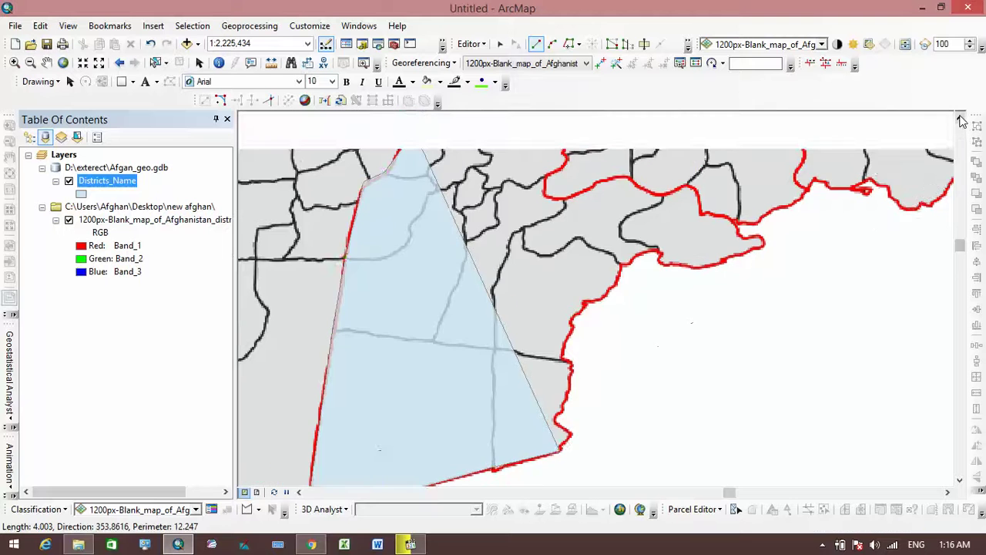
{"action": "left_click", "coordinate": [960, 119]}
{"action": "left_click", "coordinate": [961, 120]}
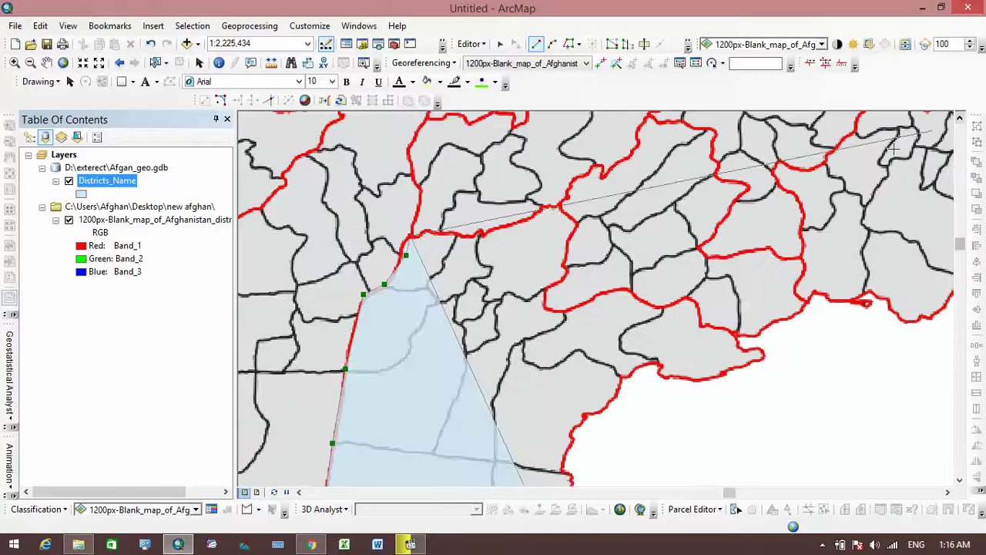
{"action": "left_click", "coordinate": [410, 235]}
{"action": "left_click", "coordinate": [426, 230]}
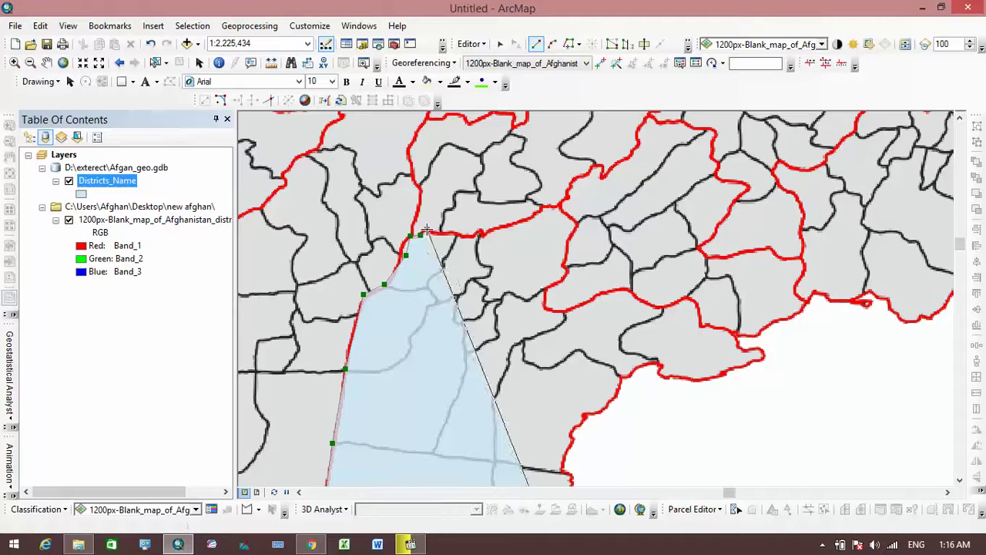
{"action": "left_click", "coordinate": [444, 234]}
{"action": "left_click", "coordinate": [454, 234]}
{"action": "left_click", "coordinate": [469, 236]}
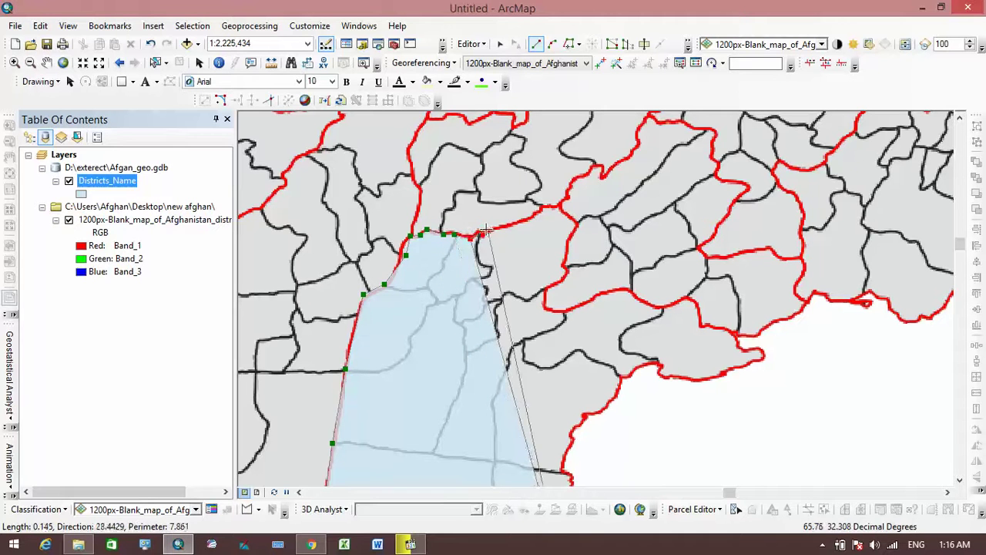
Trace the remaining northern border from the small notch northeastward to the junction of the red province boundaries
{"action": "left_click", "coordinate": [480, 230]}
{"action": "left_click", "coordinate": [484, 236]}
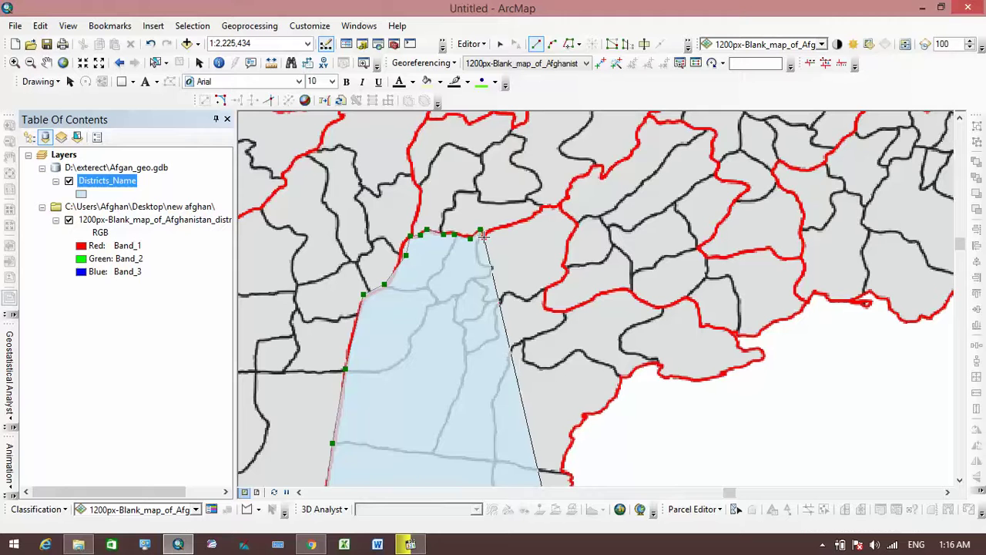
{"action": "left_click", "coordinate": [504, 227]}
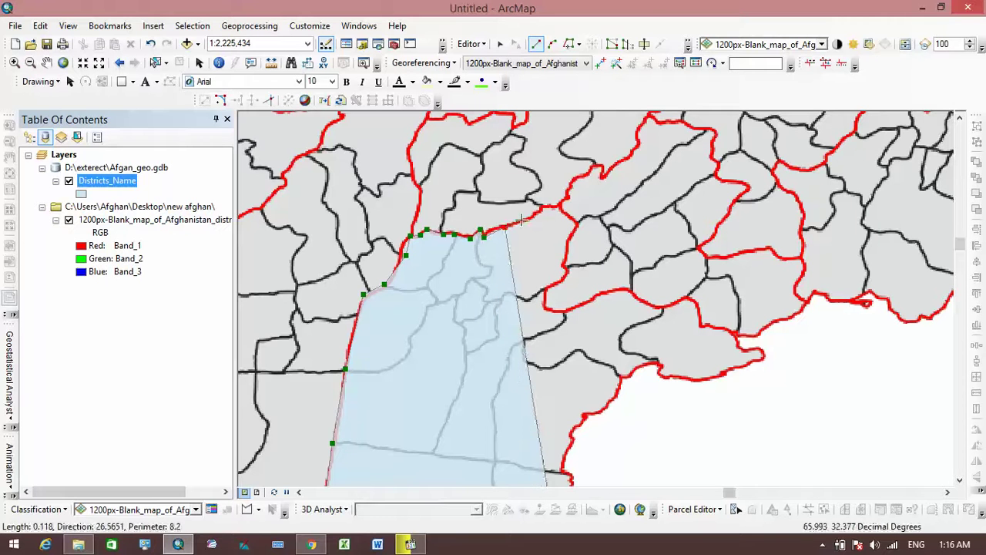
{"action": "left_click", "coordinate": [524, 221]}
{"action": "left_click", "coordinate": [541, 207]}
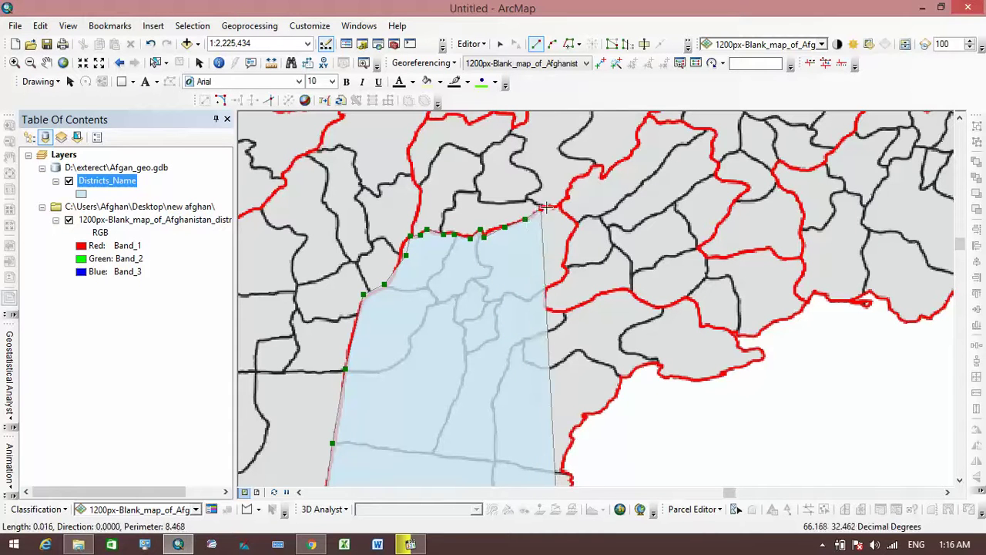
{"action": "left_click", "coordinate": [550, 204]}
{"action": "left_click", "coordinate": [561, 205]}
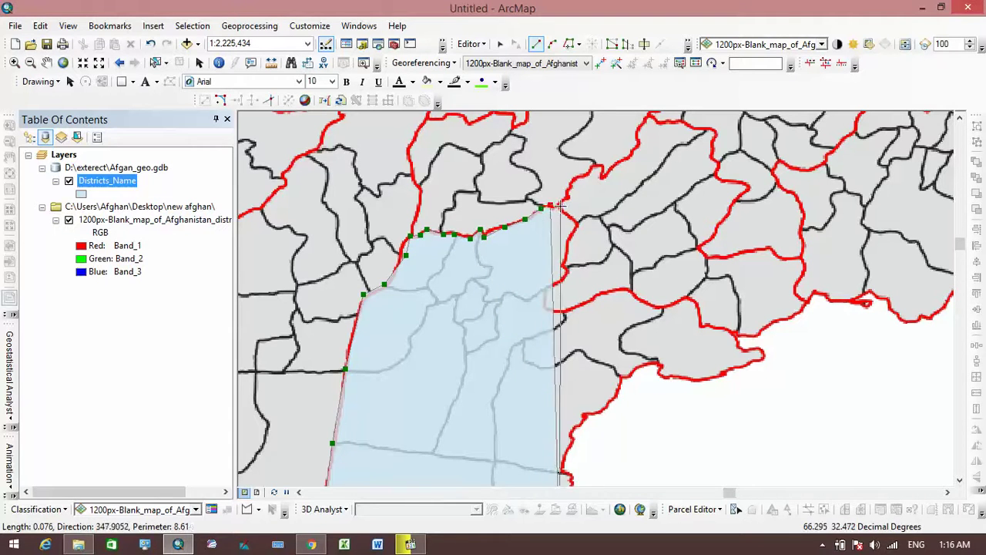
Trace the province's indented eastern border southward from the red boundary junction to the inward corner
{"action": "left_click", "coordinate": [578, 223]}
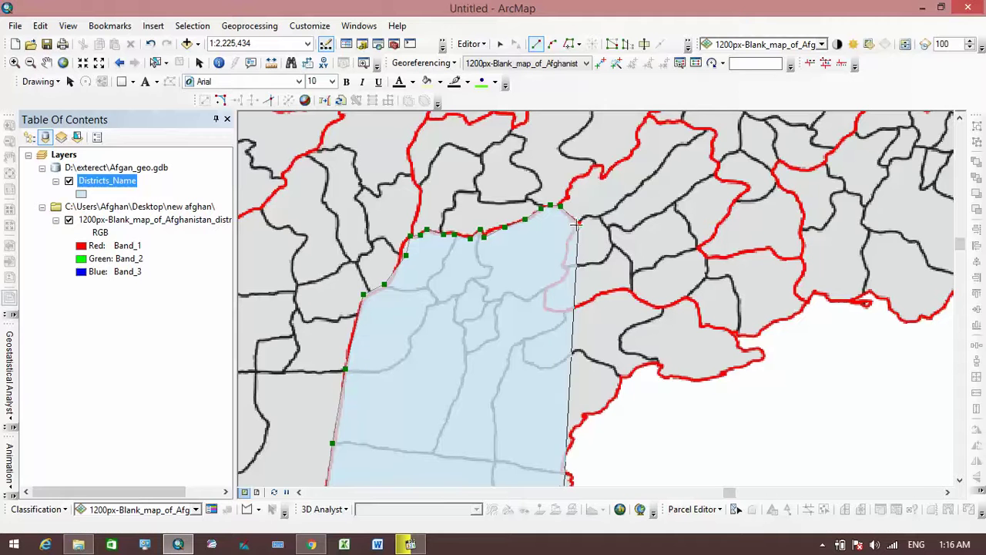
{"action": "left_click", "coordinate": [567, 242]}
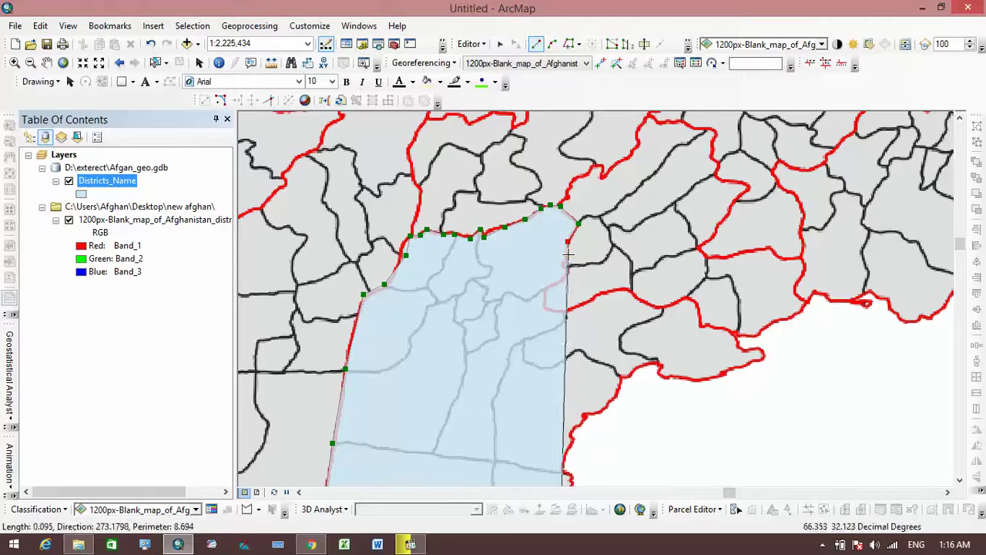
{"action": "left_click", "coordinate": [568, 254]}
{"action": "left_click", "coordinate": [561, 266]}
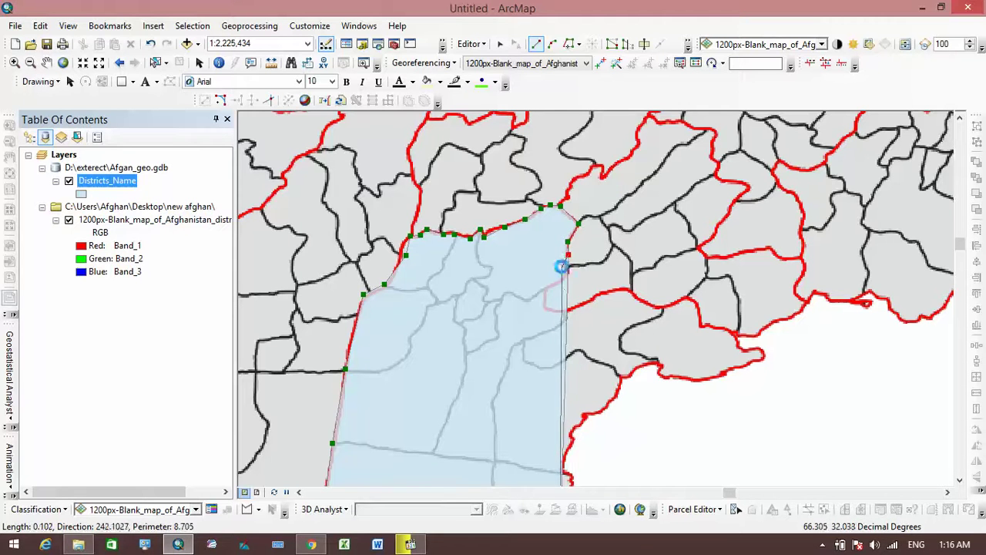
{"action": "left_click", "coordinate": [566, 271]}
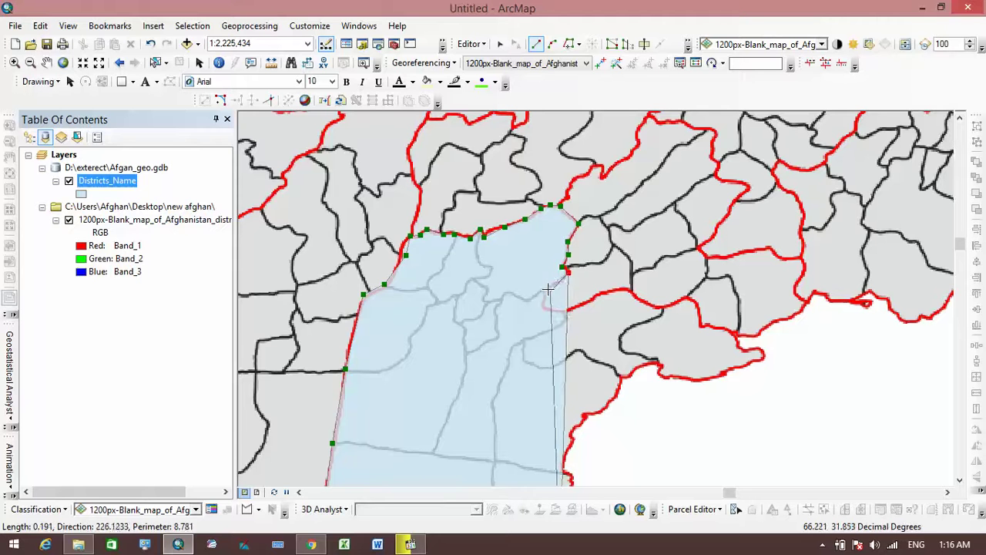
{"action": "left_click", "coordinate": [545, 287]}
{"action": "left_click", "coordinate": [546, 311]}
Trace the red border eastward from the inward corner over the rise and down to the following dip
{"action": "left_click", "coordinate": [564, 311]}
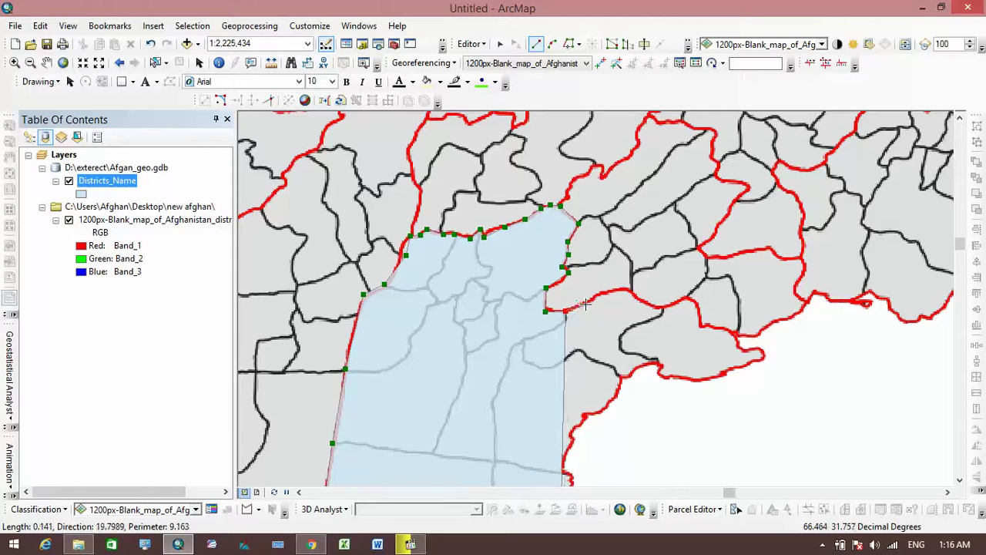
{"action": "left_click", "coordinate": [590, 300]}
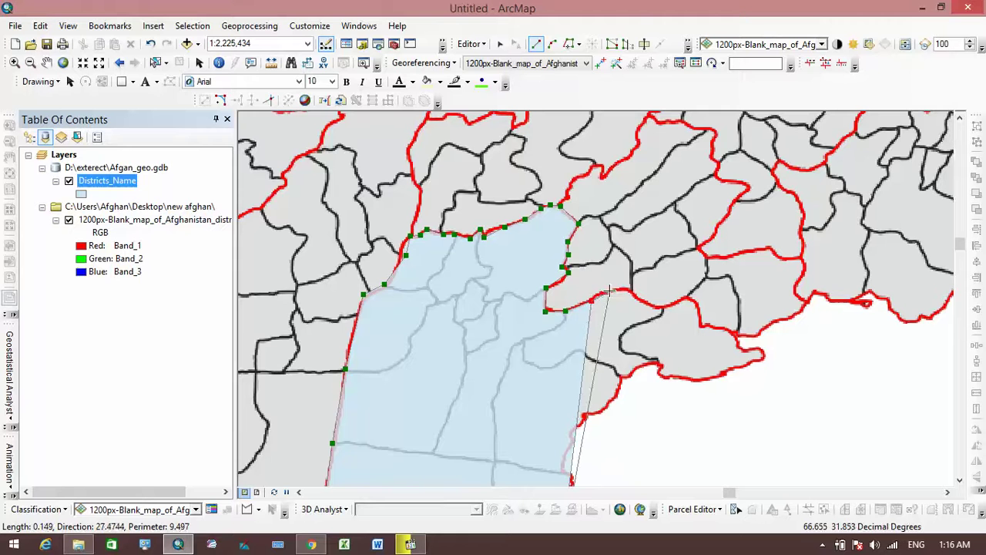
{"action": "left_click", "coordinate": [608, 292]}
{"action": "left_click", "coordinate": [628, 289]}
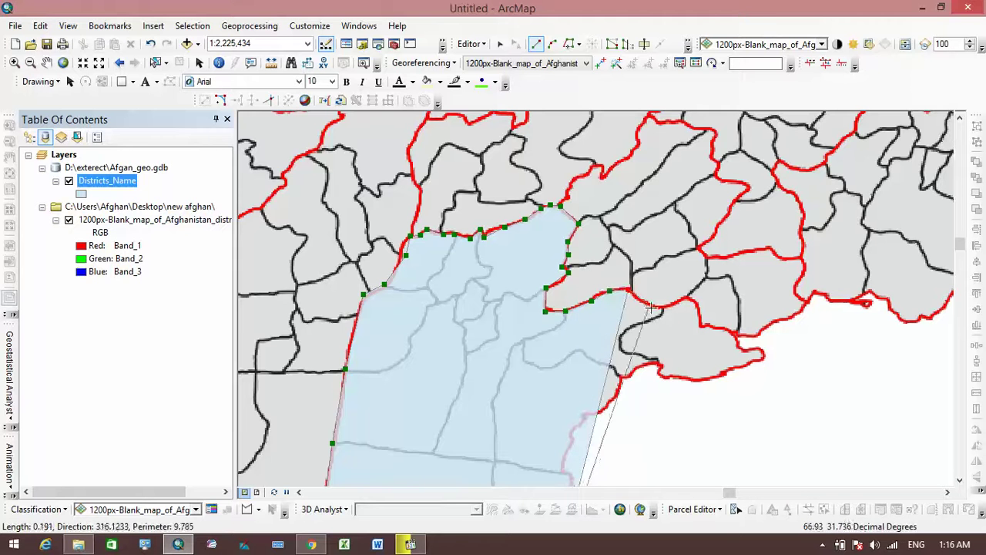
{"action": "left_click", "coordinate": [658, 308]}
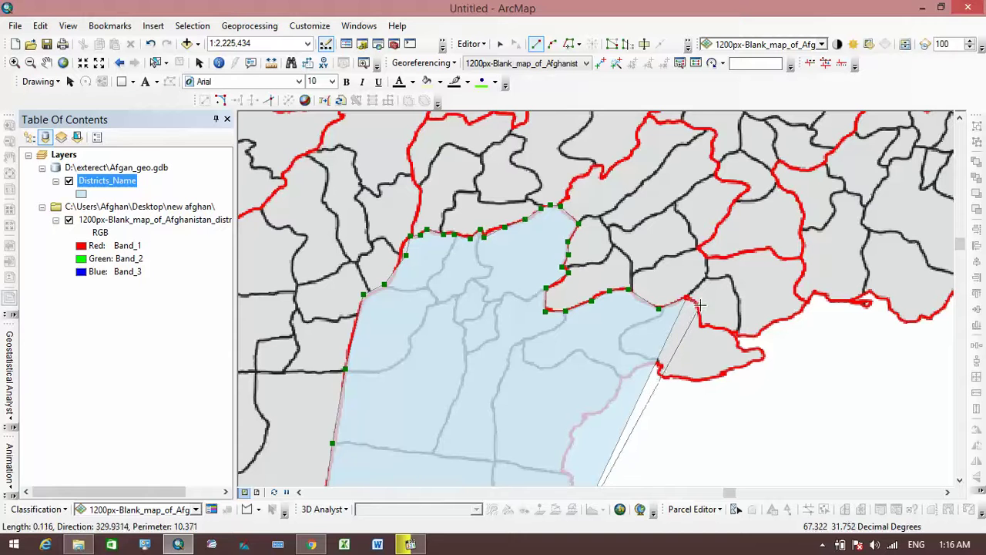
Trace the red border from the dip southeastward around the stepped corners to the province's easternmost tip
{"action": "left_click", "coordinate": [698, 305]}
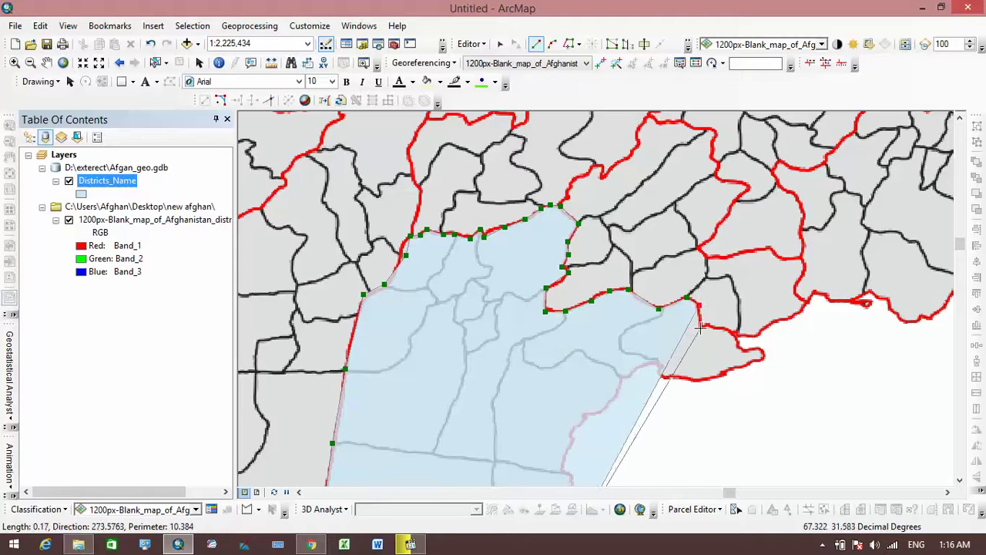
{"action": "left_click", "coordinate": [699, 328]}
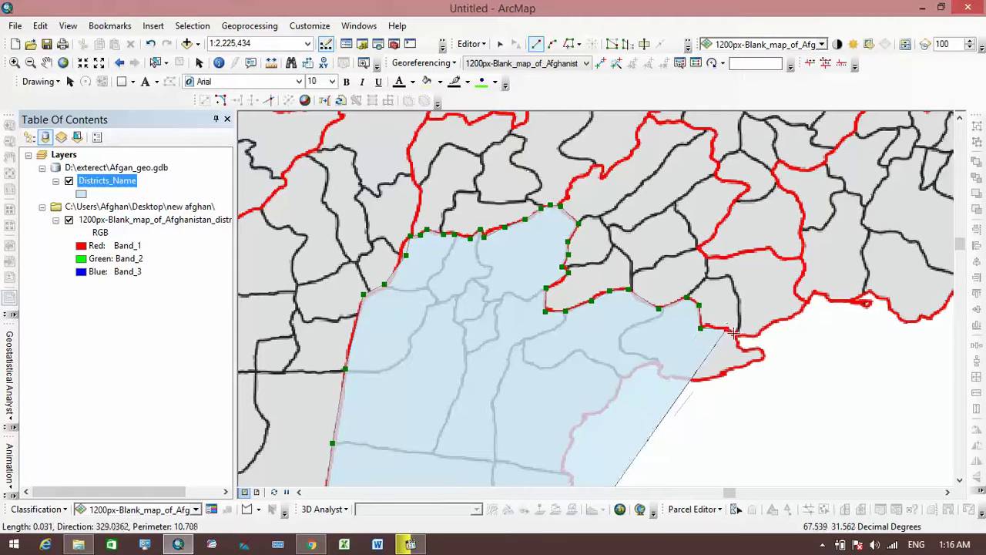
{"action": "left_click", "coordinate": [726, 329]}
{"action": "left_click", "coordinate": [736, 336]}
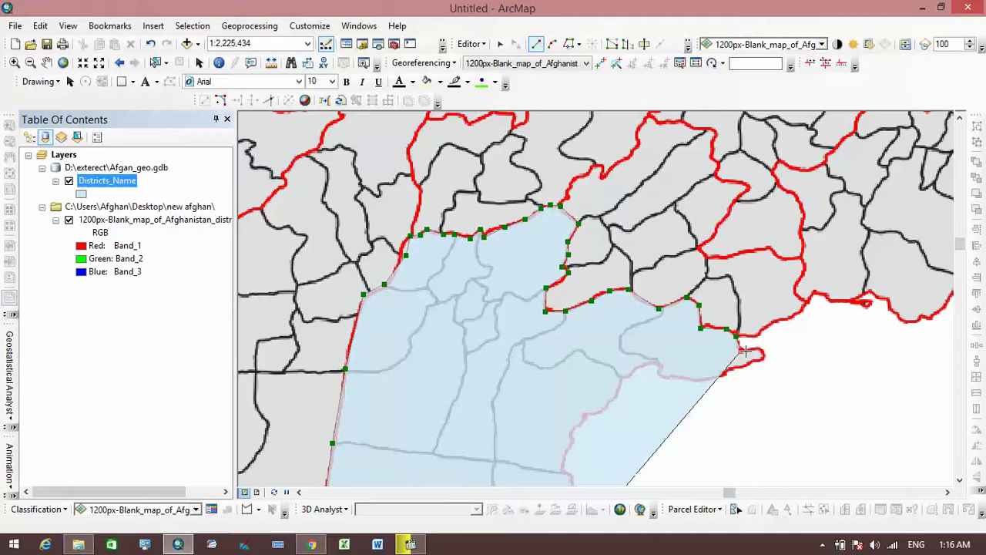
{"action": "left_click", "coordinate": [761, 349]}
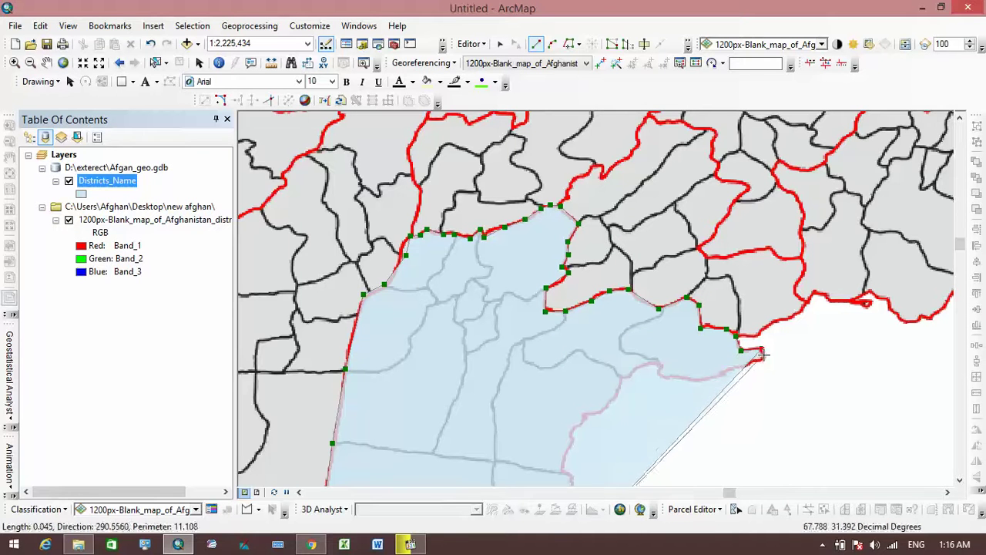
{"action": "left_click", "coordinate": [763, 357]}
Trace the southern edge of the eastern protrusion westward from the tip and around the small hooked notch
{"action": "left_click", "coordinate": [738, 368]}
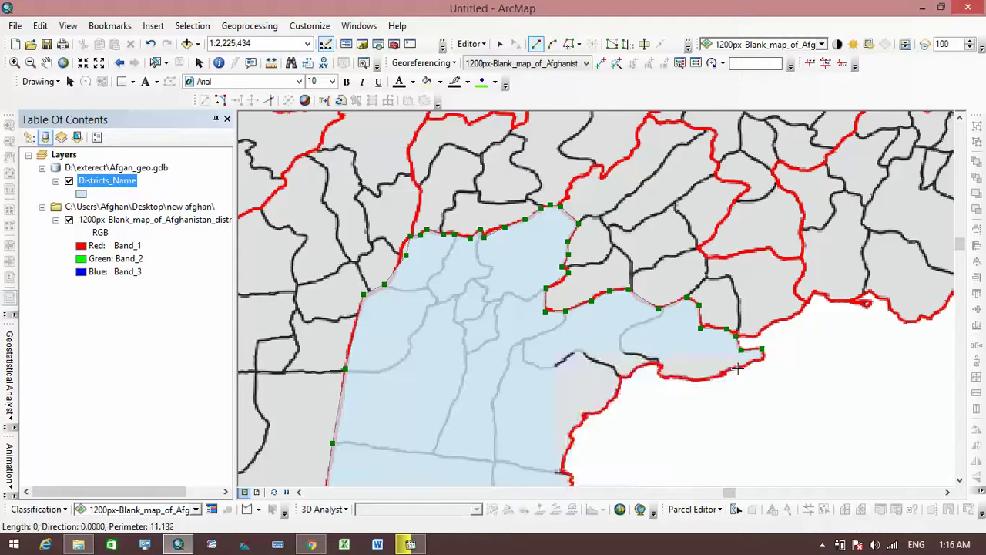
{"action": "left_click", "coordinate": [721, 375]}
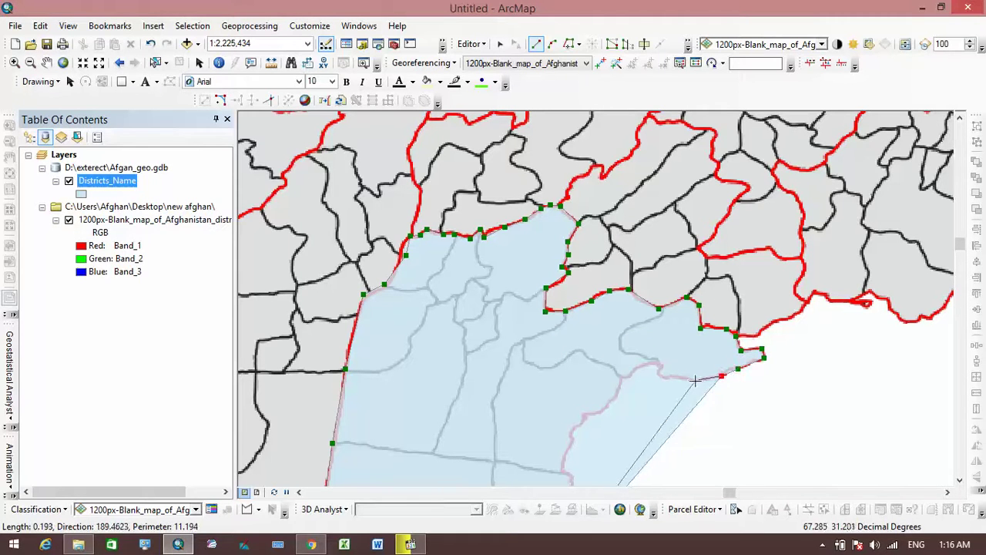
{"action": "left_click", "coordinate": [694, 380]}
{"action": "left_click", "coordinate": [666, 376]}
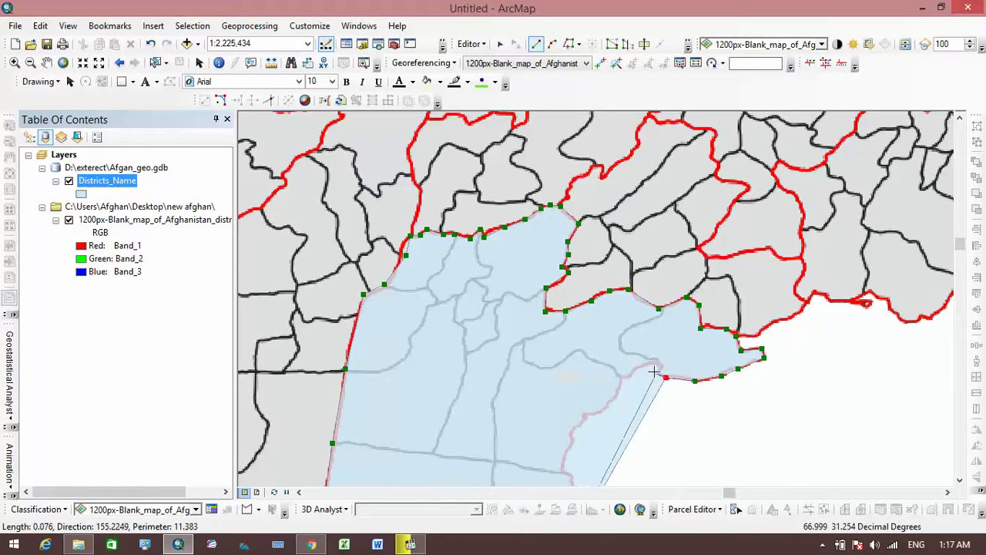
{"action": "left_click", "coordinate": [657, 374]}
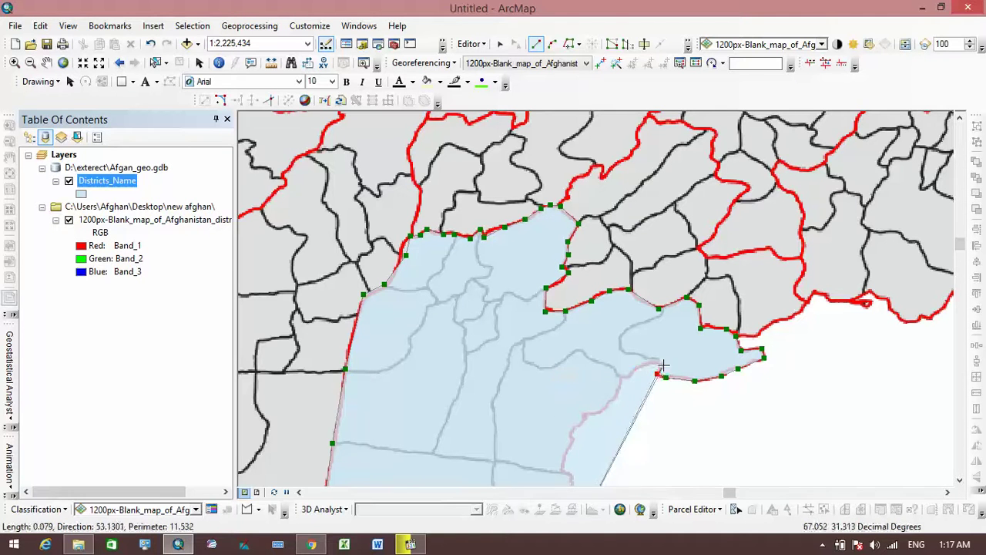
{"action": "left_click", "coordinate": [662, 365]}
{"action": "left_click", "coordinate": [652, 362]}
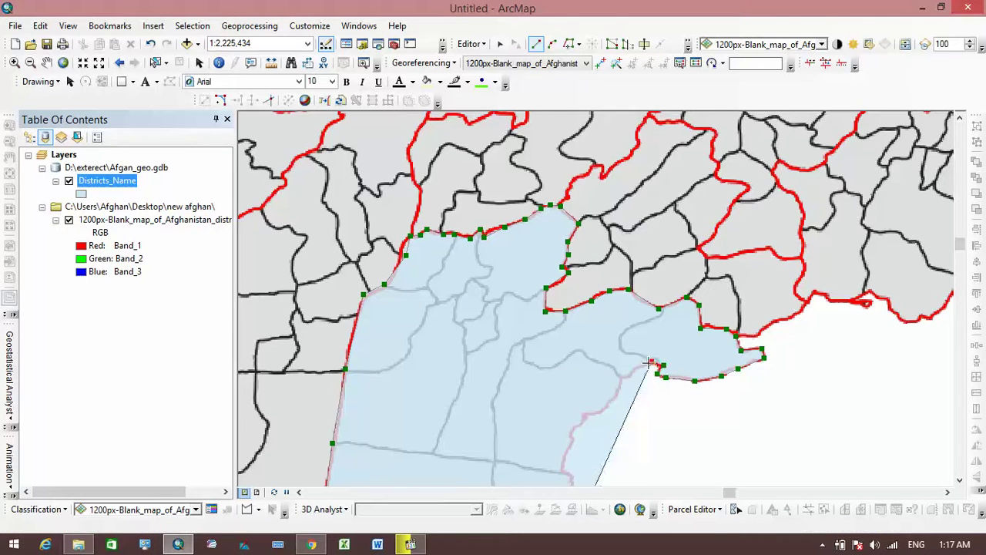
Trace the red border southwestward from the hooked notch to the bend where it turns south
{"action": "left_click", "coordinate": [631, 371]}
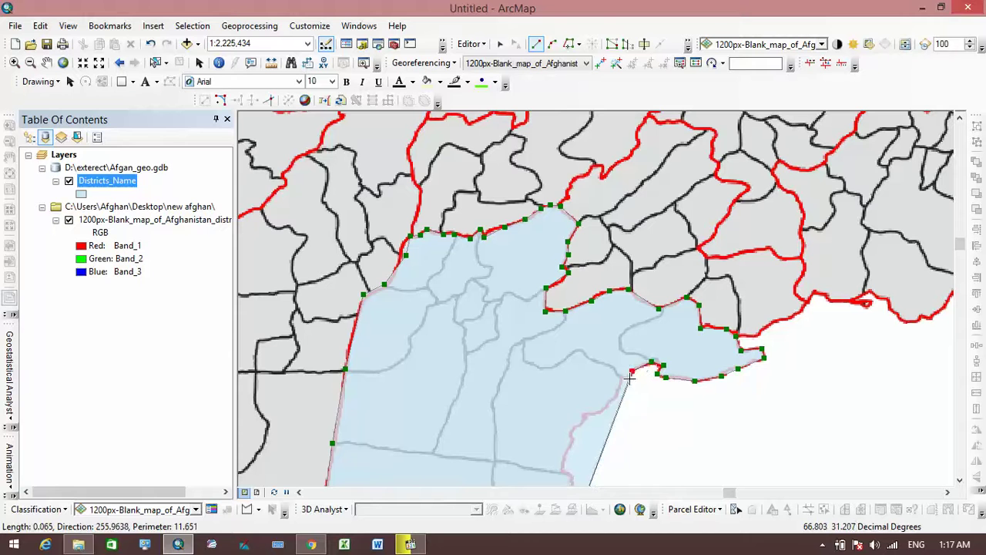
{"action": "left_click", "coordinate": [629, 376]}
{"action": "left_click", "coordinate": [619, 376]}
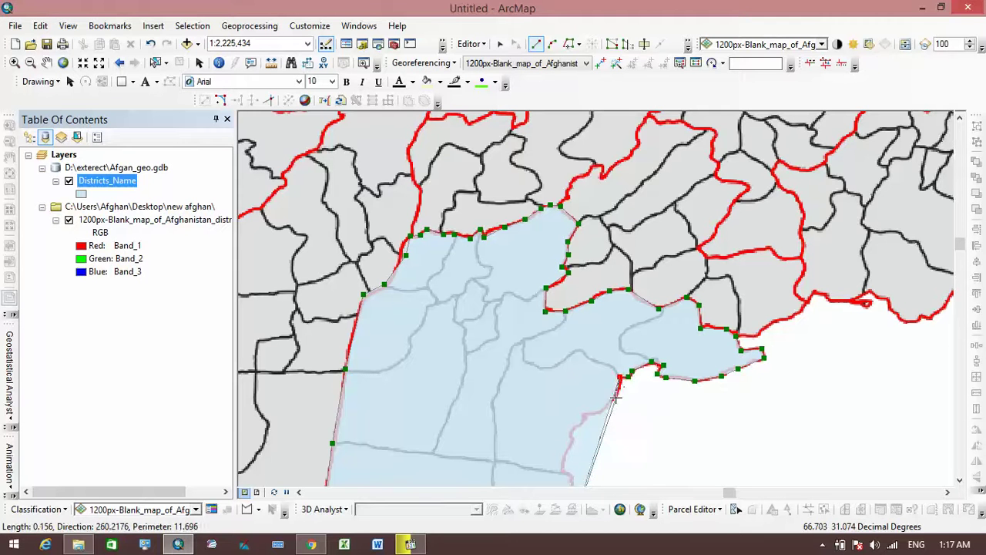
{"action": "left_click", "coordinate": [615, 398]}
{"action": "left_click", "coordinate": [603, 409]}
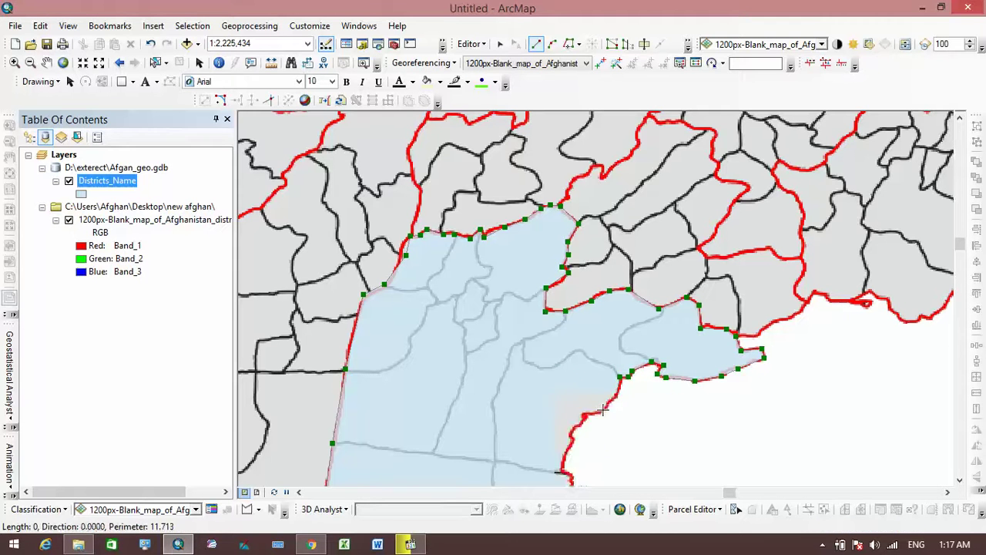
{"action": "left_click", "coordinate": [583, 416]}
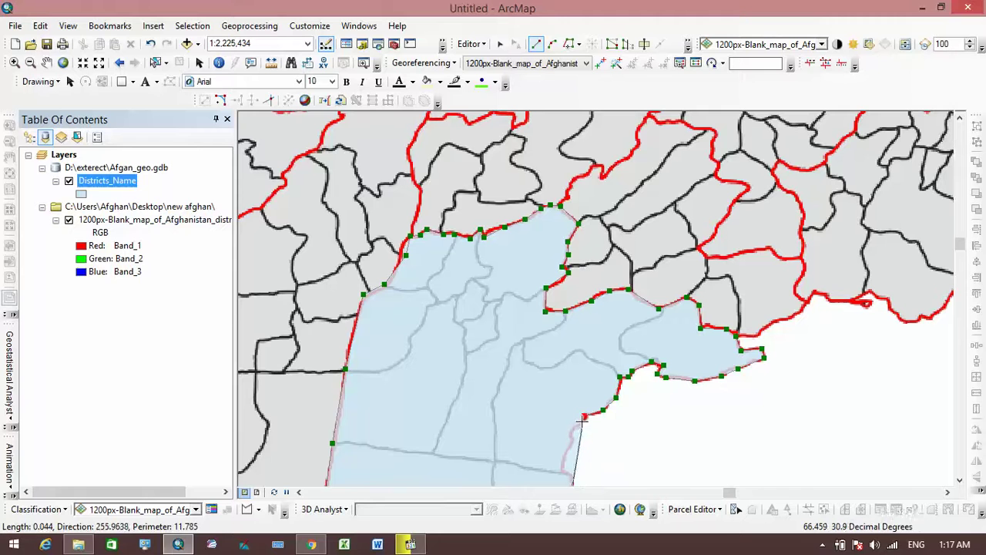
Trace the border southward from the bend to where the black east-west district line meets it
{"action": "left_click", "coordinate": [581, 424]}
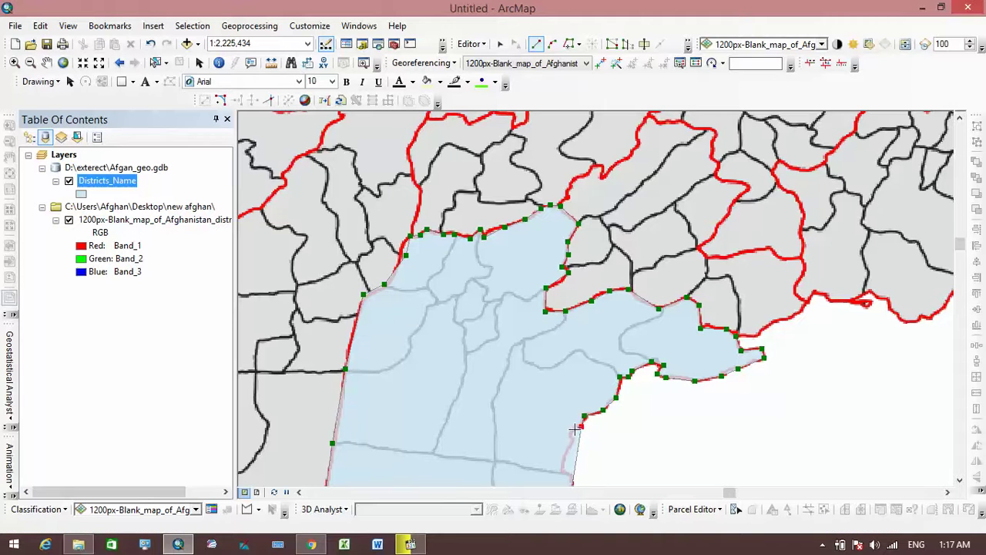
{"action": "left_click", "coordinate": [571, 437]}
{"action": "left_click", "coordinate": [573, 441]}
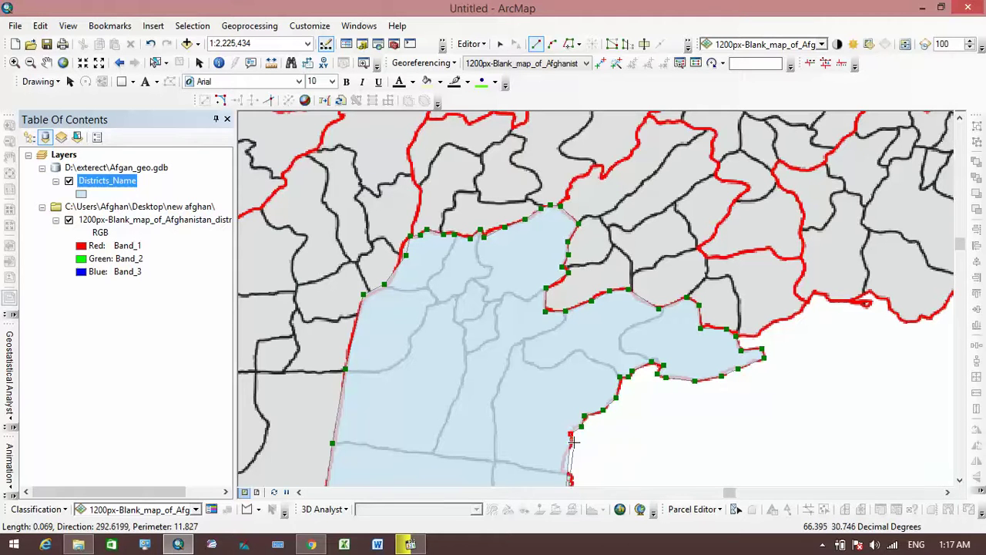
{"action": "left_click", "coordinate": [566, 451]}
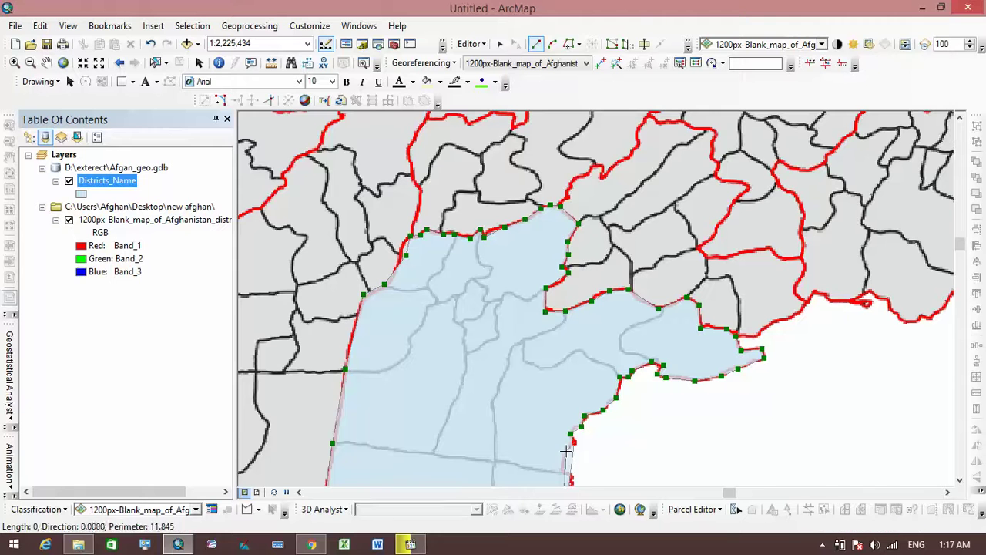
{"action": "key", "text": "Escape"}
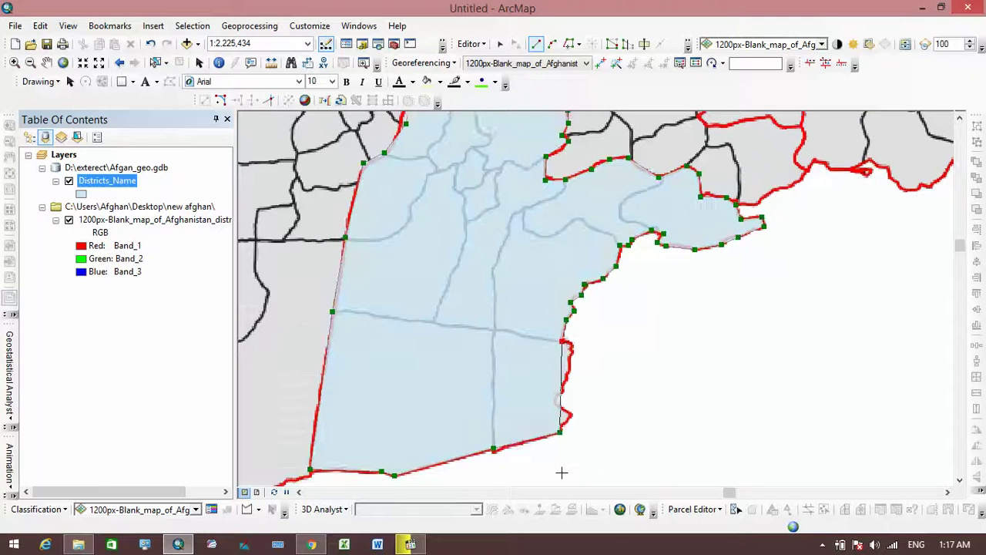
Trace the remaining eastern border down to the southeastern corner and finish the province polygon
{"action": "left_click", "coordinate": [569, 339]}
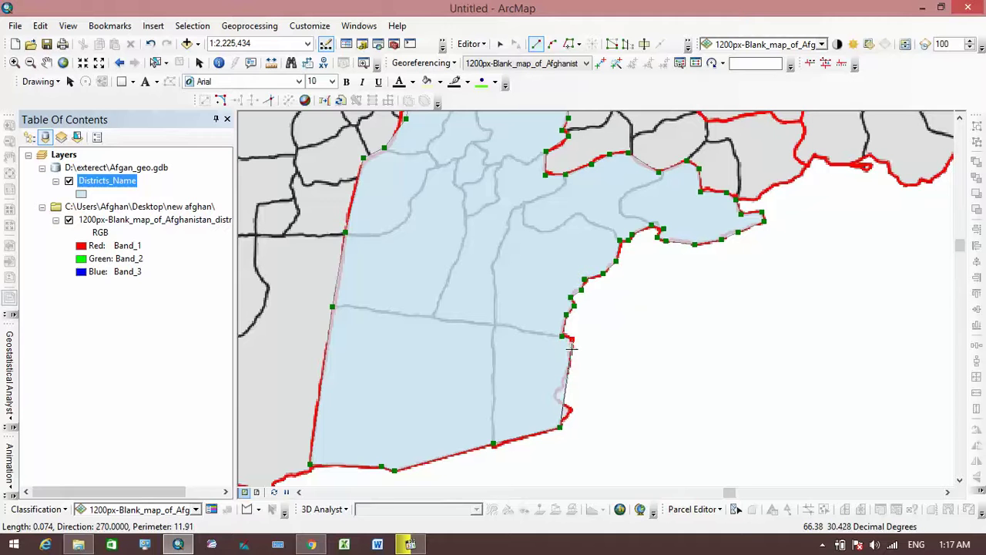
{"action": "left_click", "coordinate": [571, 349]}
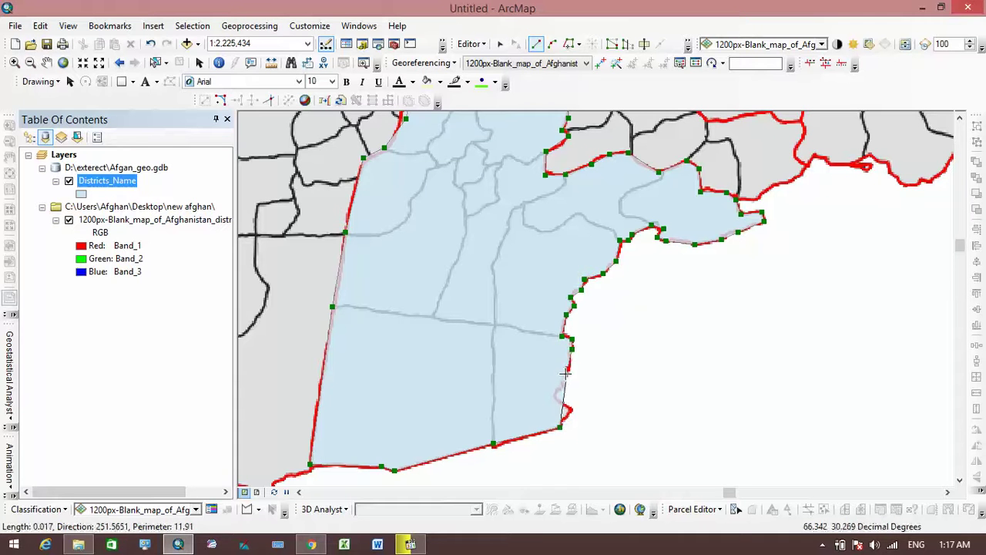
{"action": "left_click", "coordinate": [564, 376]}
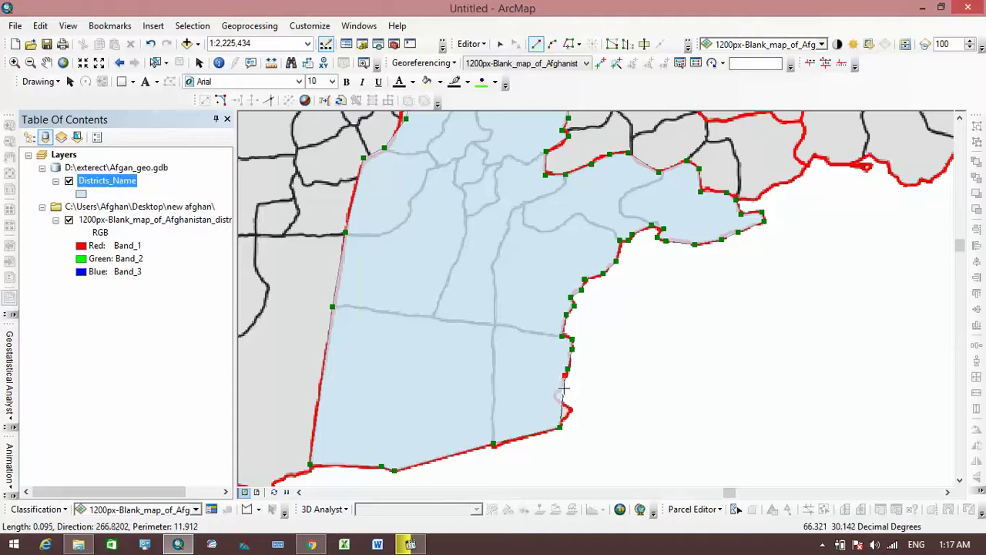
{"action": "left_click", "coordinate": [554, 395]}
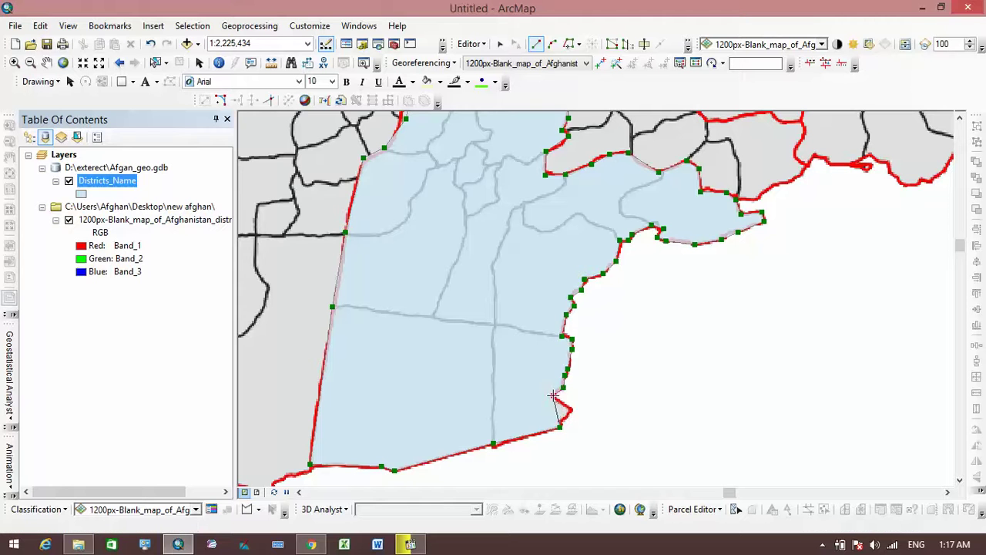
{"action": "left_click", "coordinate": [565, 406]}
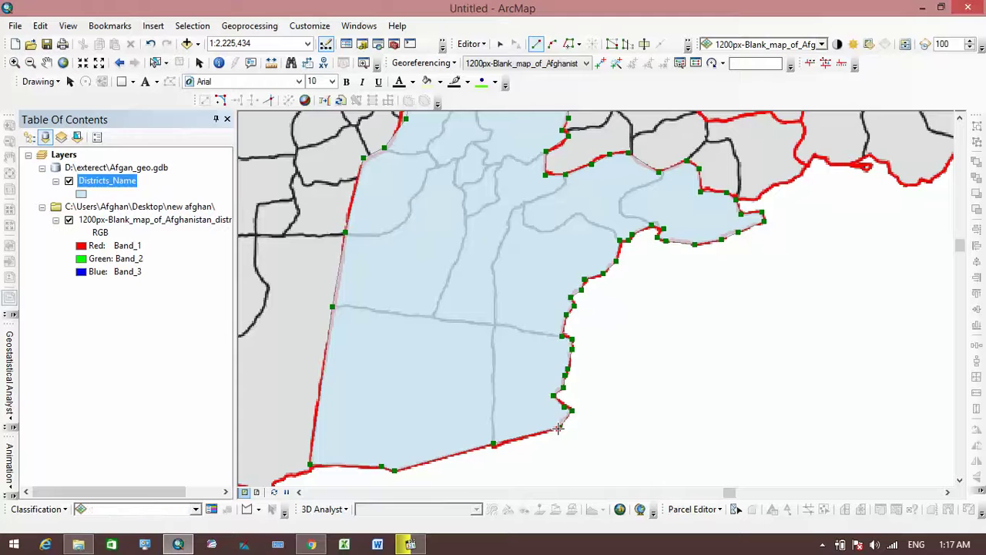
{"action": "double_click", "coordinate": [558, 429]}
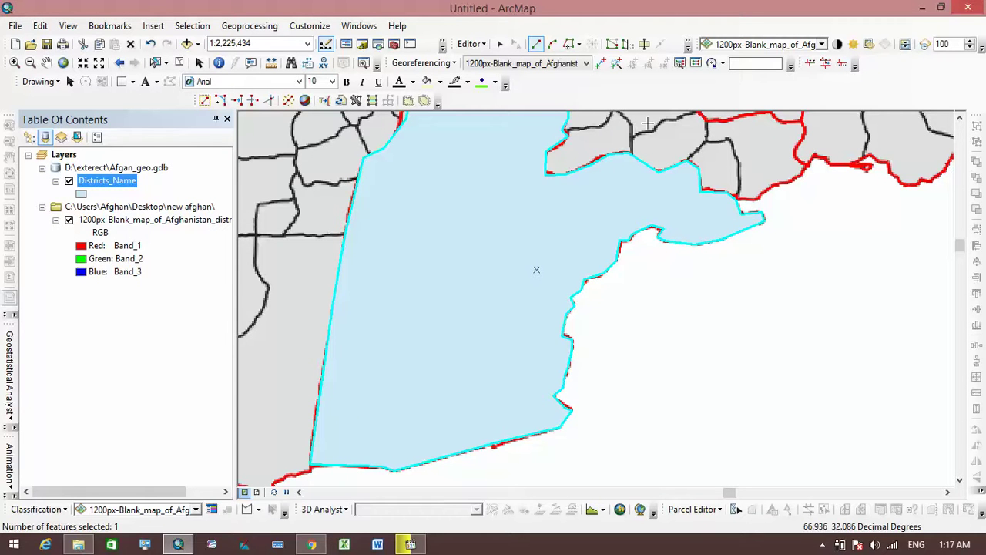
{"action": "left_click", "coordinate": [688, 44]}
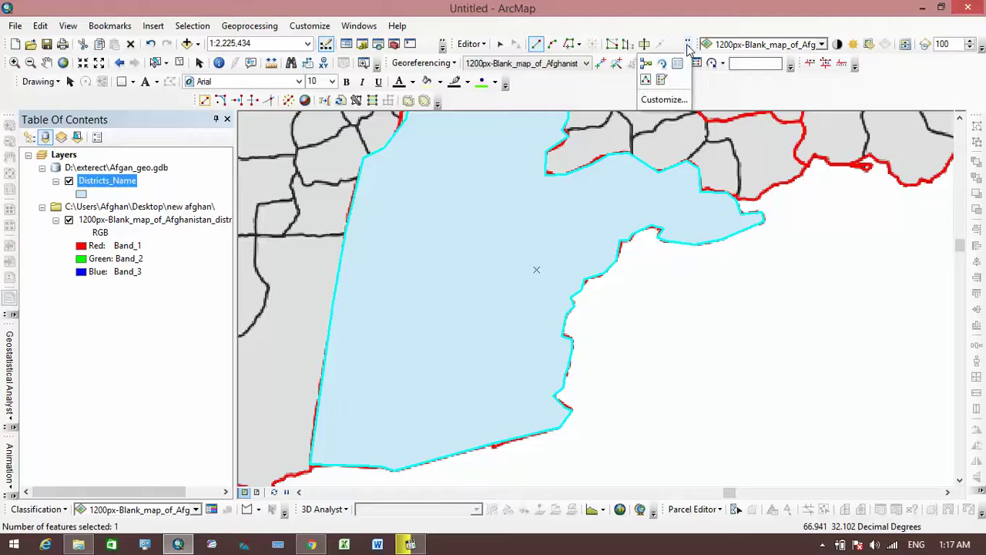
{"action": "left_click", "coordinate": [677, 65]}
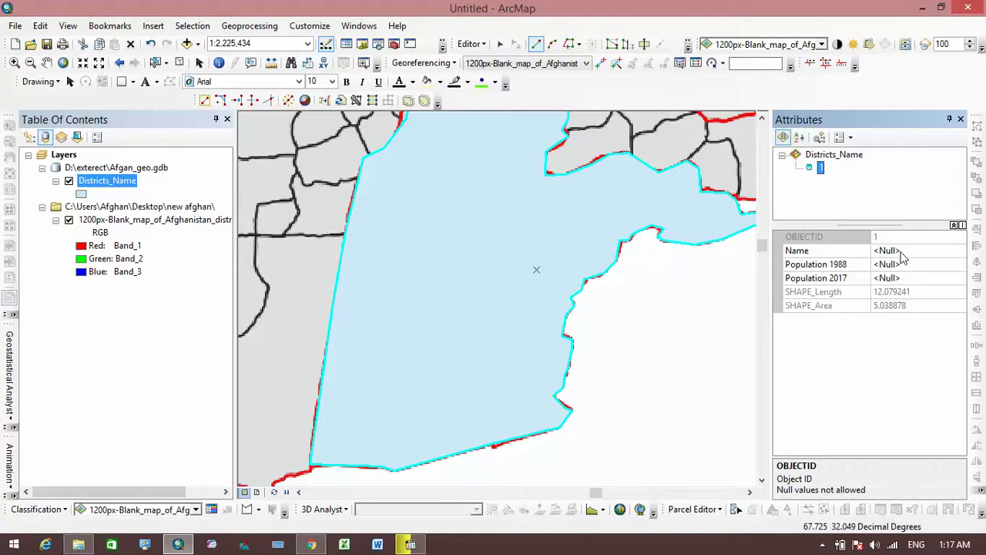
{"action": "left_click", "coordinate": [901, 251]}
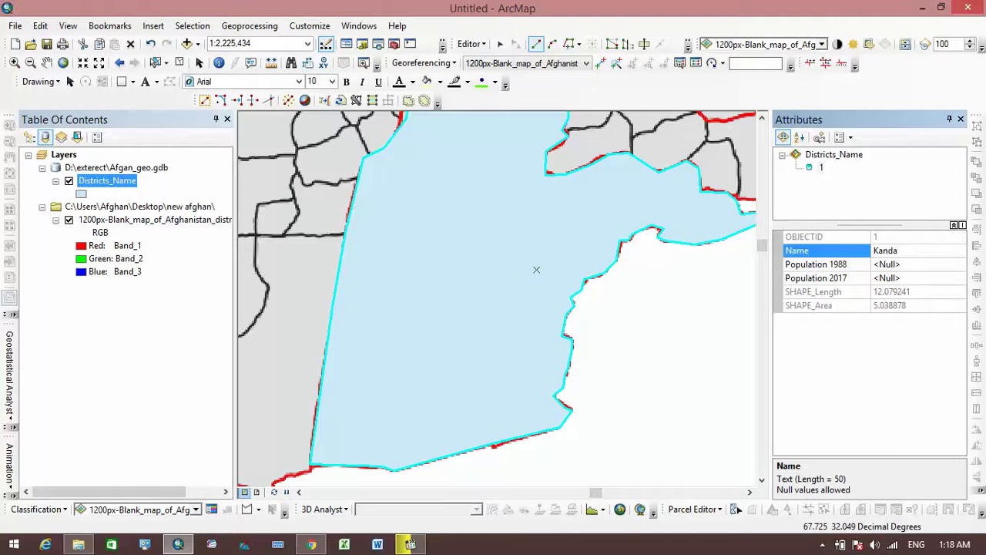
{"action": "left_click", "coordinate": [925, 265]}
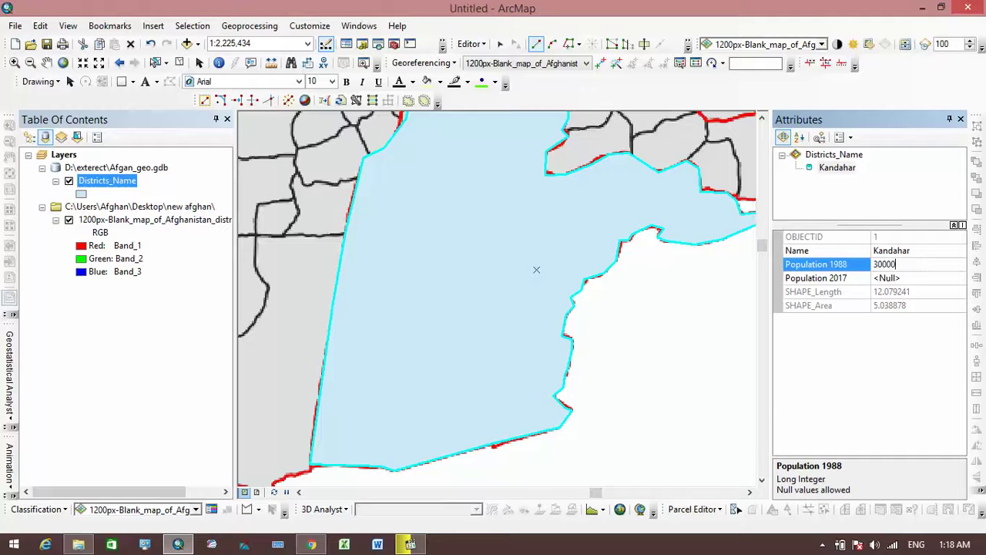
{"action": "key", "text": "Return"}
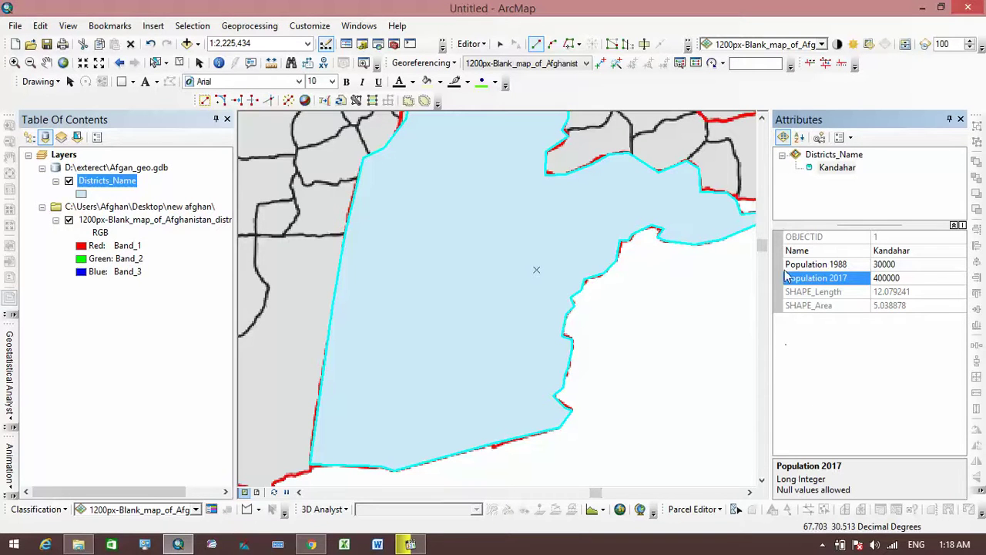
Open Create Features and choose the Auto Complete Polygon construction tool for Districts_Name
{"action": "left_click", "coordinate": [689, 44]}
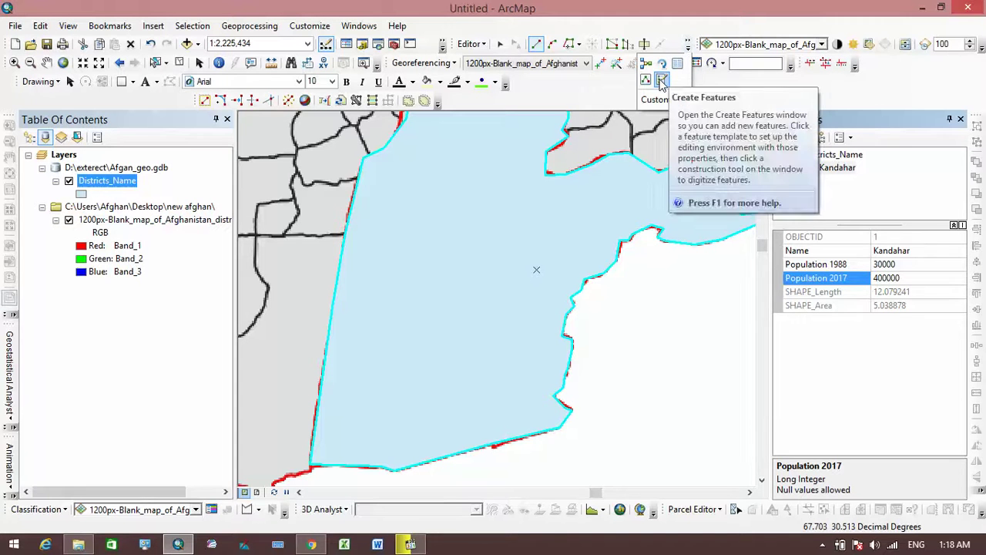
{"action": "left_click", "coordinate": [660, 80]}
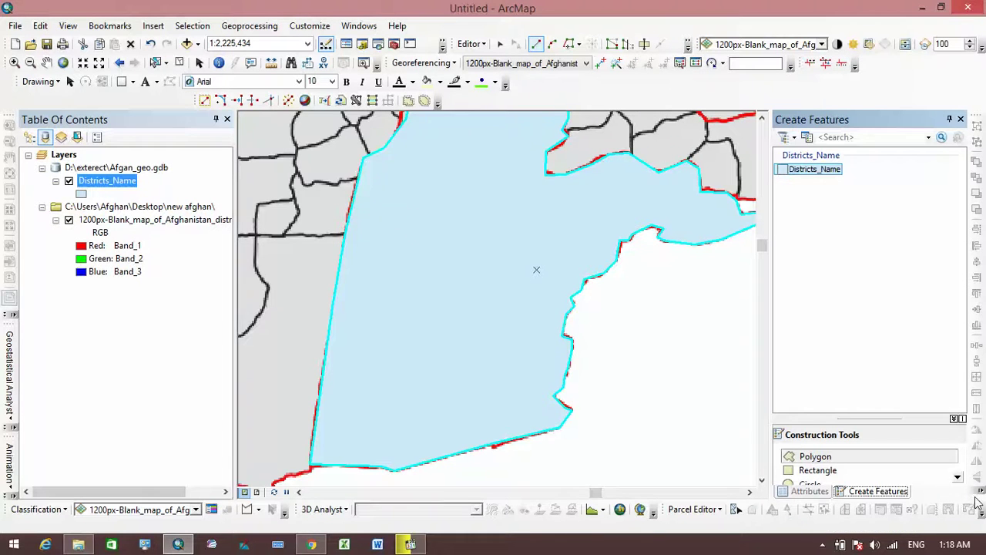
{"action": "left_click", "coordinate": [958, 478]}
{"action": "left_click", "coordinate": [959, 477]}
{"action": "left_click", "coordinate": [958, 478]}
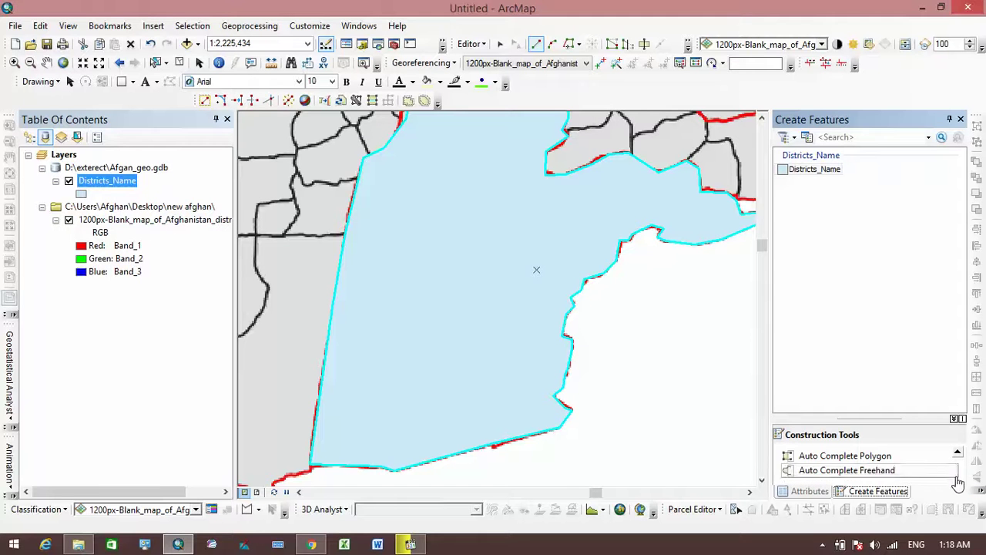
{"action": "left_click", "coordinate": [870, 458]}
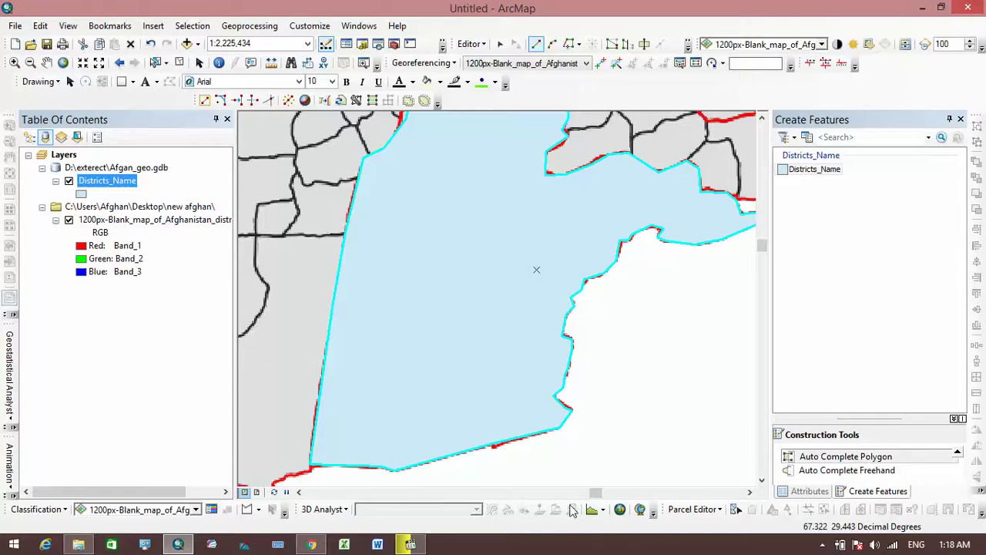
Start the adjoining province polygon at Kandahar's southwestern corner and trace the southern border westward around the small notch
{"action": "left_click", "coordinate": [299, 492]}
{"action": "left_click", "coordinate": [298, 492]}
{"action": "left_click", "coordinate": [299, 491]}
{"action": "left_click", "coordinate": [299, 491]}
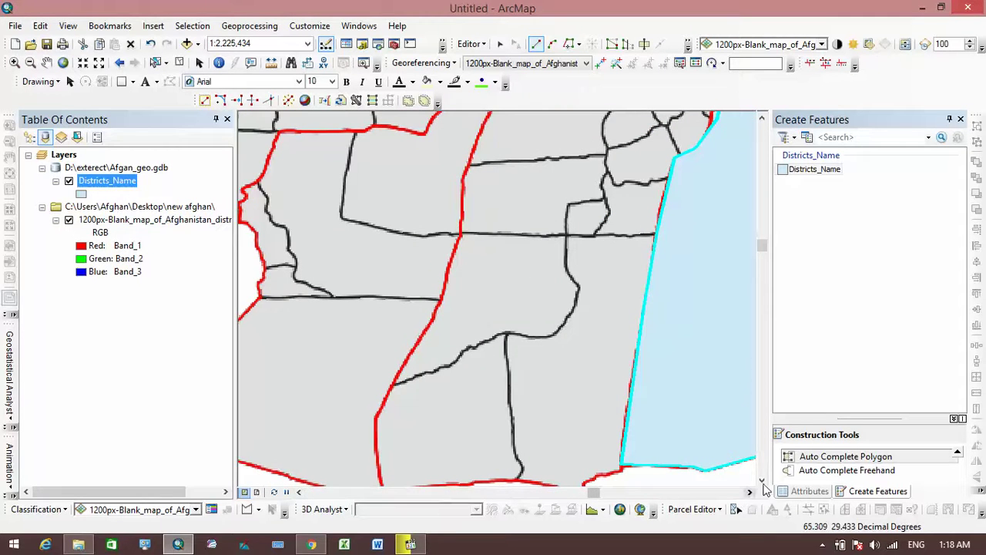
{"action": "left_click", "coordinate": [761, 481]}
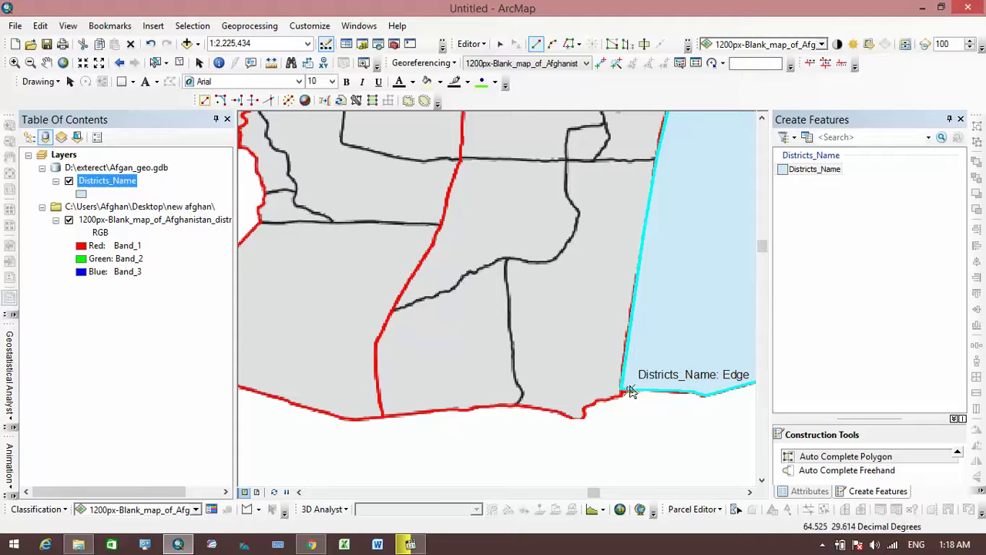
{"action": "left_click", "coordinate": [627, 391]}
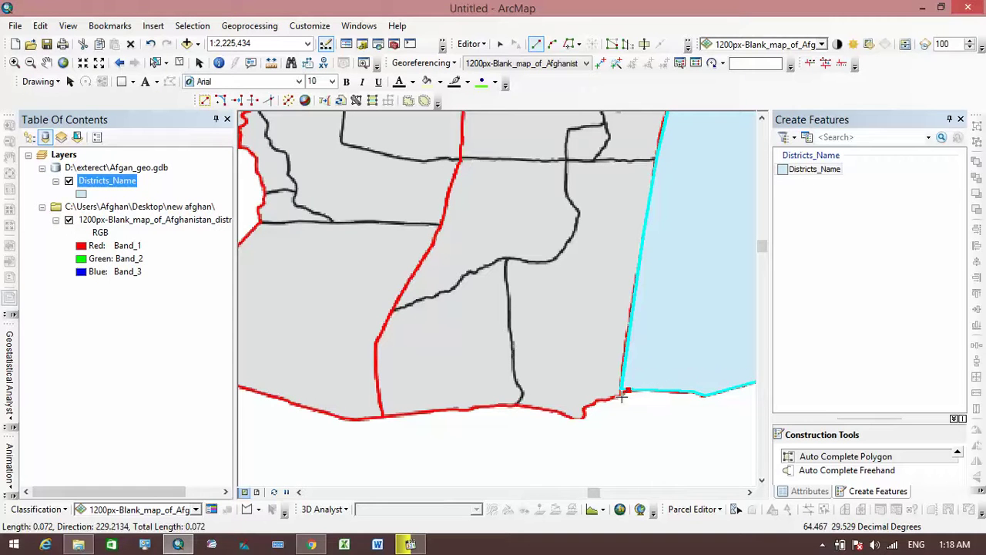
{"action": "left_click", "coordinate": [601, 399]}
{"action": "left_click", "coordinate": [584, 408]}
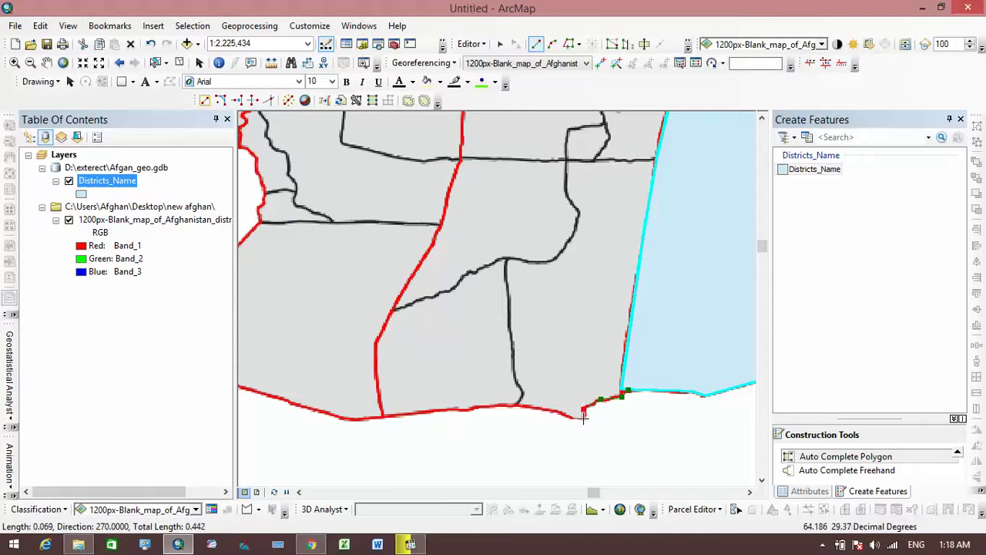
{"action": "left_click", "coordinate": [572, 418]}
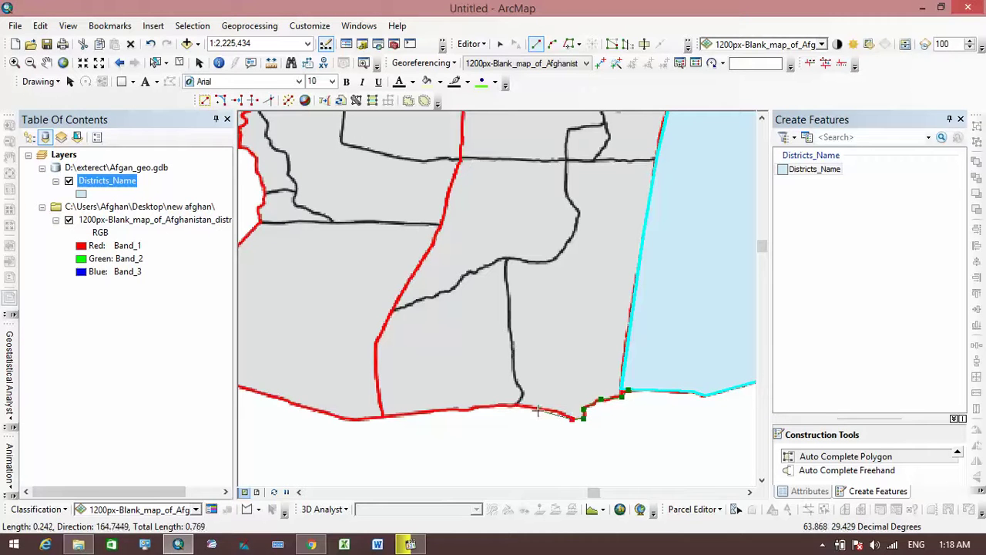
Trace the southern border west from the notch to where the red western province border meets it
{"action": "left_click", "coordinate": [546, 410]}
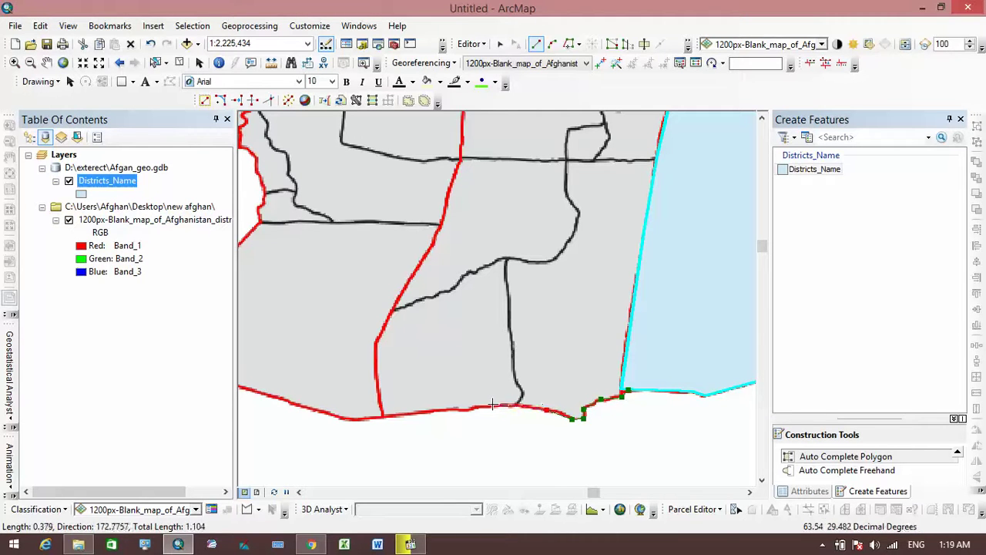
{"action": "left_click", "coordinate": [490, 404]}
{"action": "left_click", "coordinate": [445, 409]}
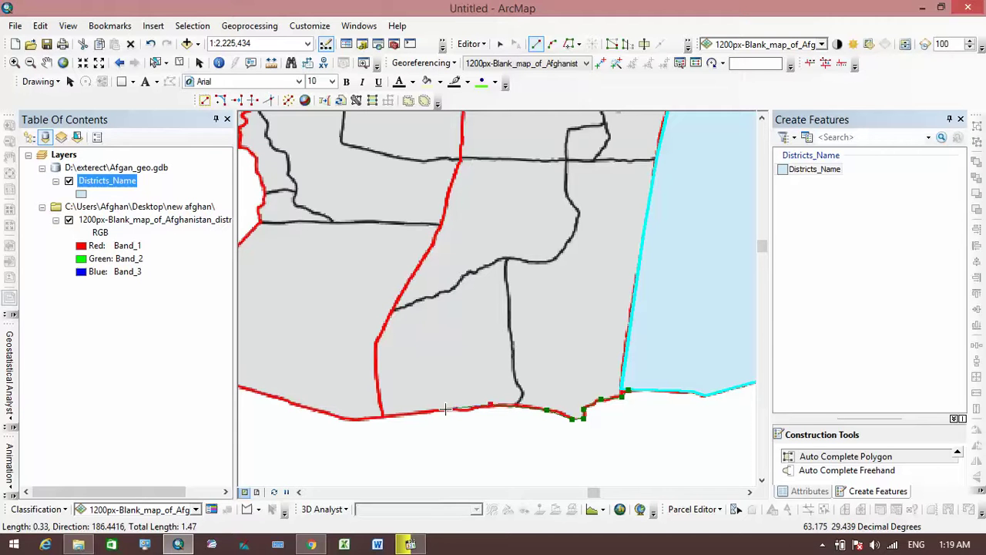
{"action": "left_click", "coordinate": [383, 415]}
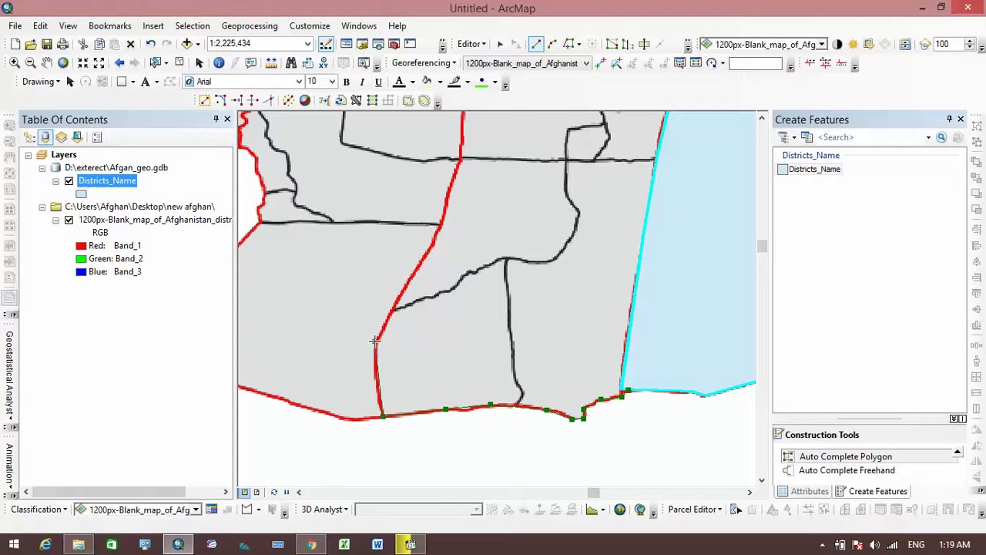
Trace the western province border northward to the junction where another red border comes in from the west
{"action": "left_click", "coordinate": [444, 206]}
{"action": "left_click", "coordinate": [459, 159]}
{"action": "key", "text": "Escape"}
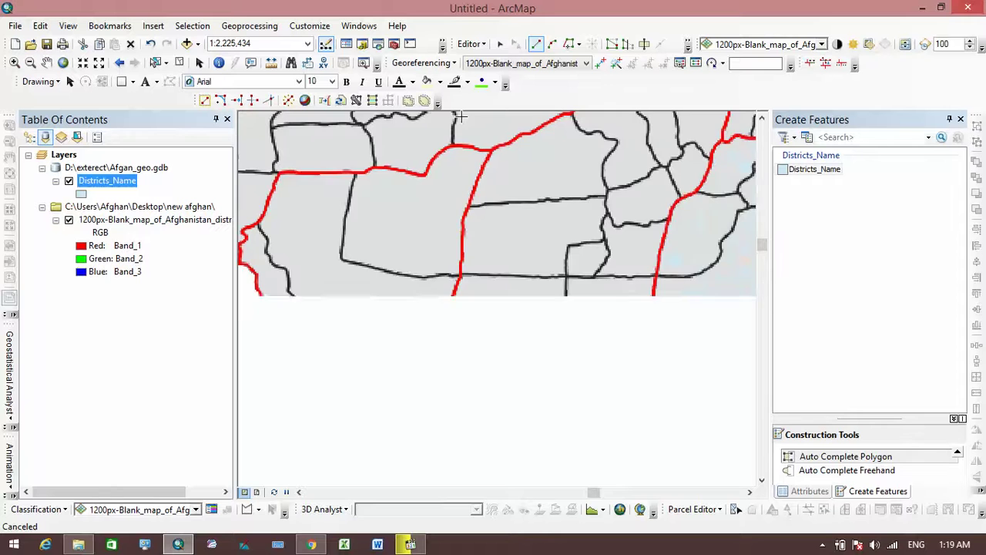
{"action": "key", "text": "Up"}
{"action": "key", "text": "Up"}
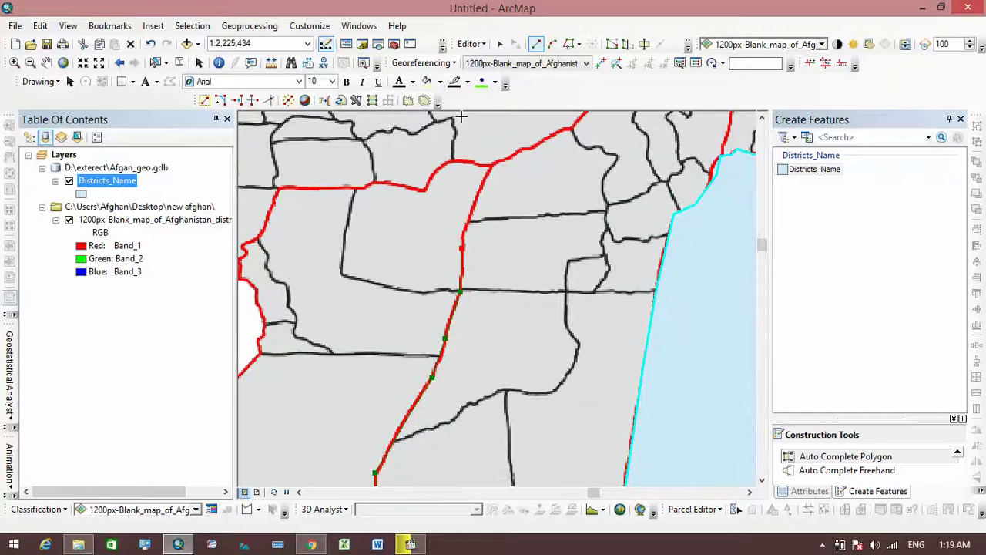
{"action": "key", "text": "Up"}
{"action": "key", "text": "Up"}
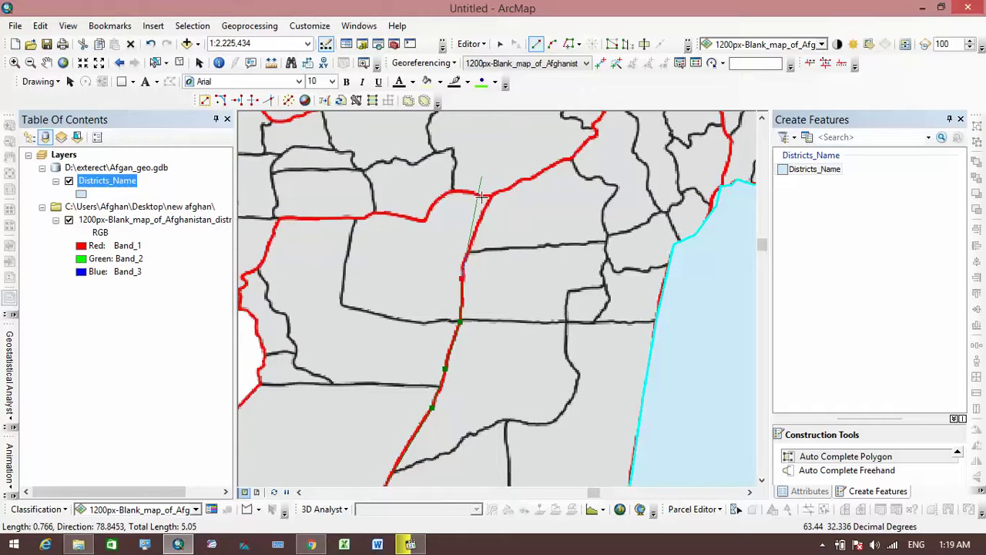
{"action": "left_click", "coordinate": [471, 244]}
{"action": "left_click", "coordinate": [492, 195]}
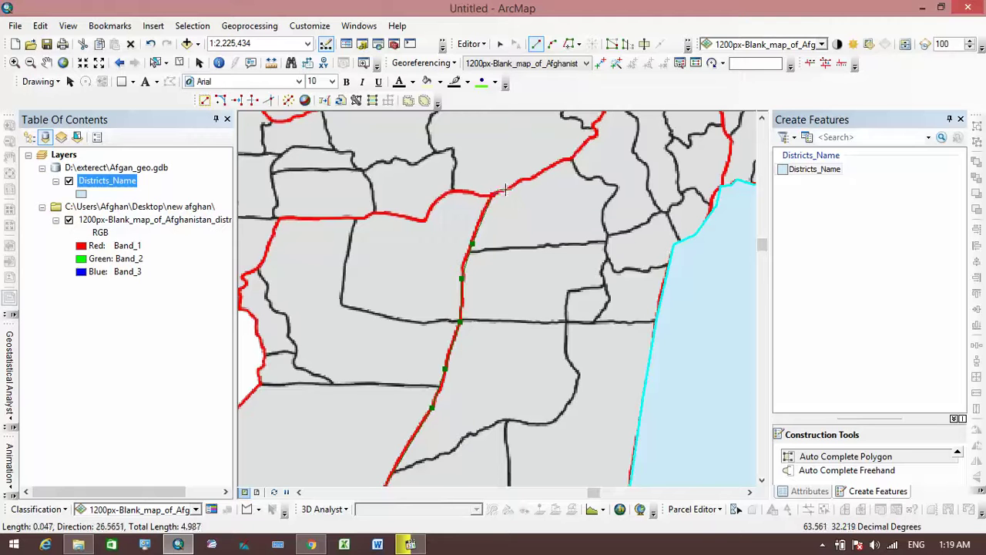
Trace the red border northeast from the junction to the small kink beyond the black district line
{"action": "left_click", "coordinate": [512, 185]}
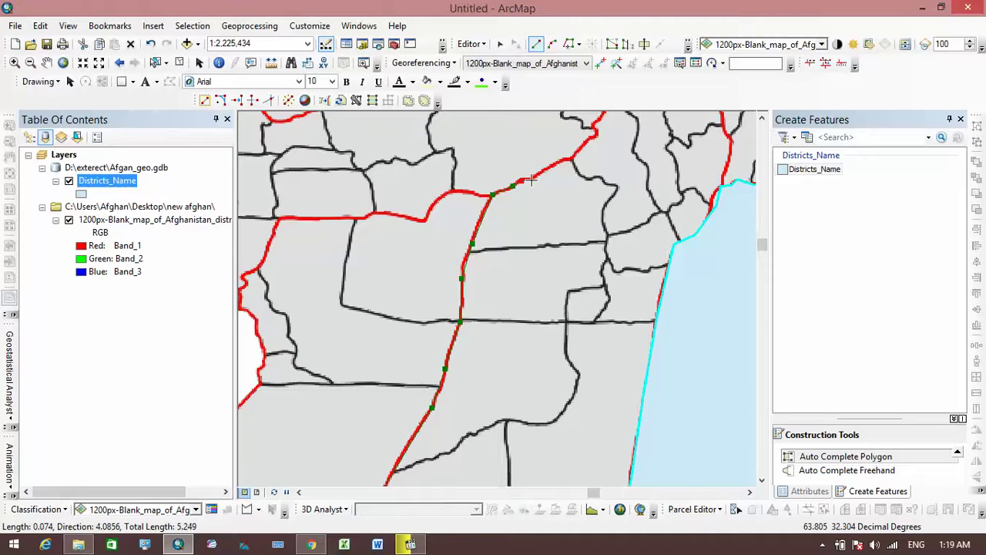
{"action": "left_click", "coordinate": [532, 179]}
{"action": "left_click", "coordinate": [562, 160]}
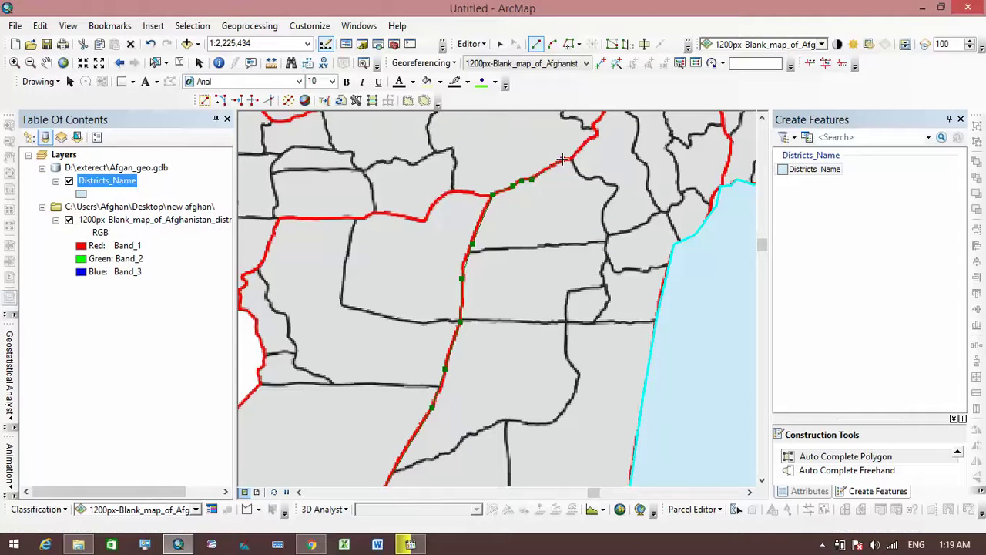
{"action": "left_click", "coordinate": [573, 158]}
{"action": "left_click", "coordinate": [589, 141]}
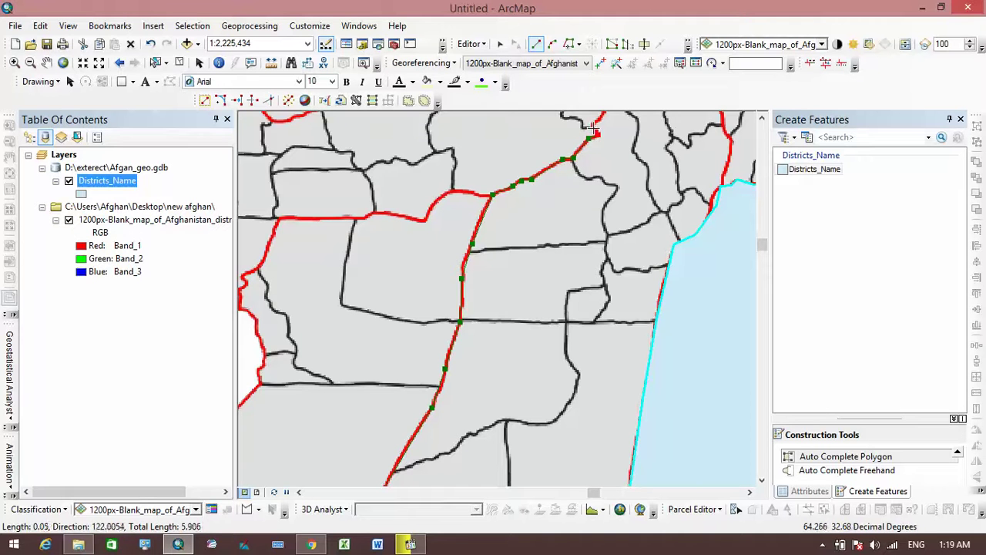
{"action": "key", "text": "Escape"}
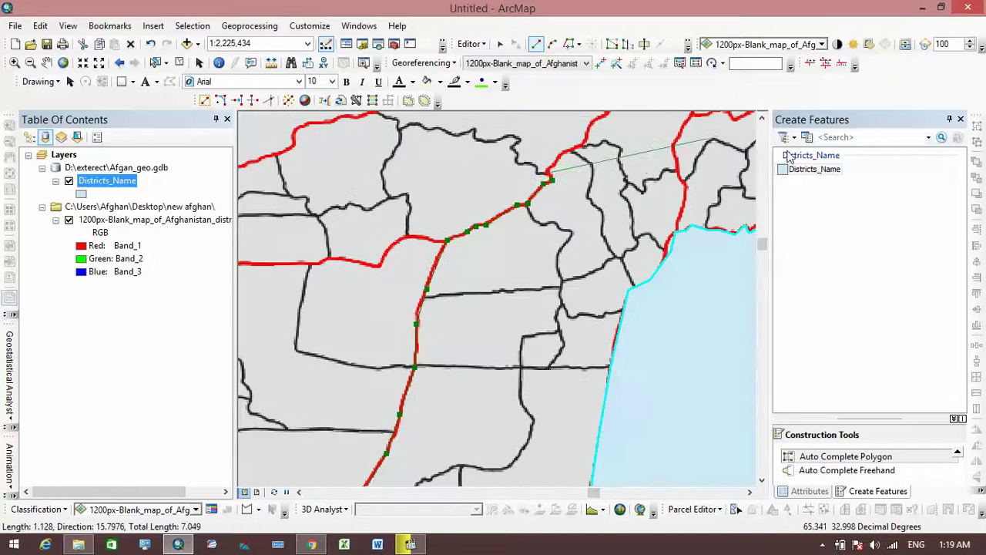
Close the Create Features and Attributes panes and auto-hide the Table of Contents to enlarge the map area
{"action": "left_click", "coordinate": [961, 120]}
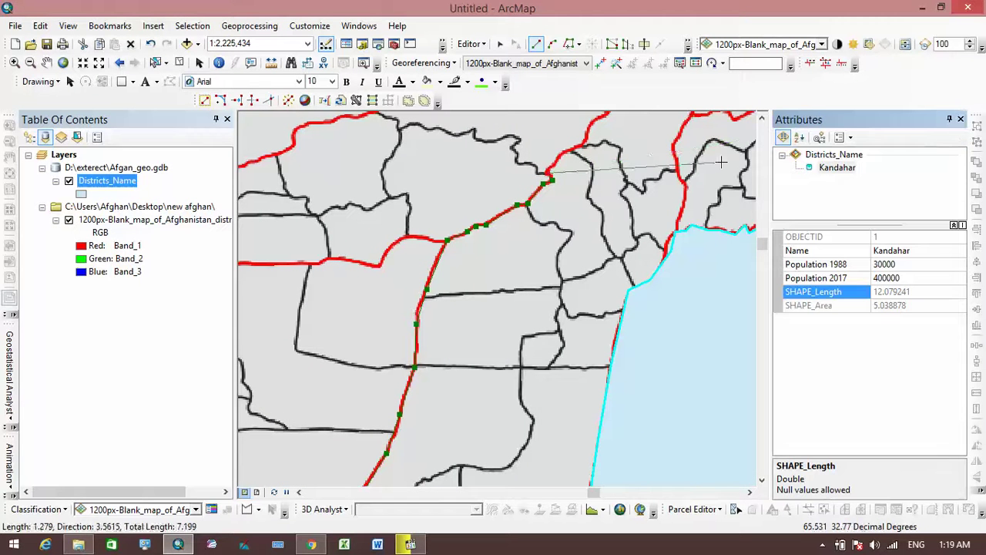
{"action": "left_click", "coordinate": [960, 120]}
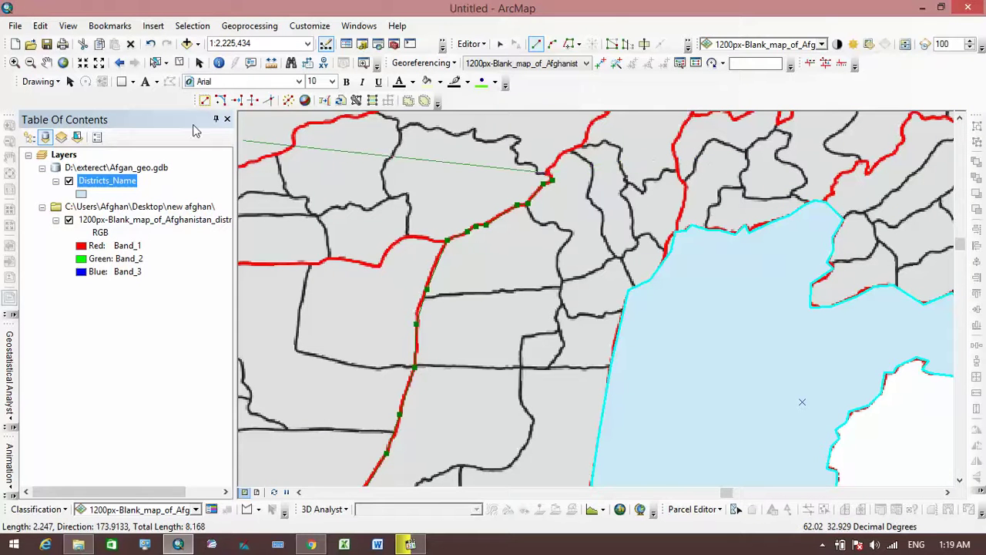
{"action": "left_click", "coordinate": [216, 120]}
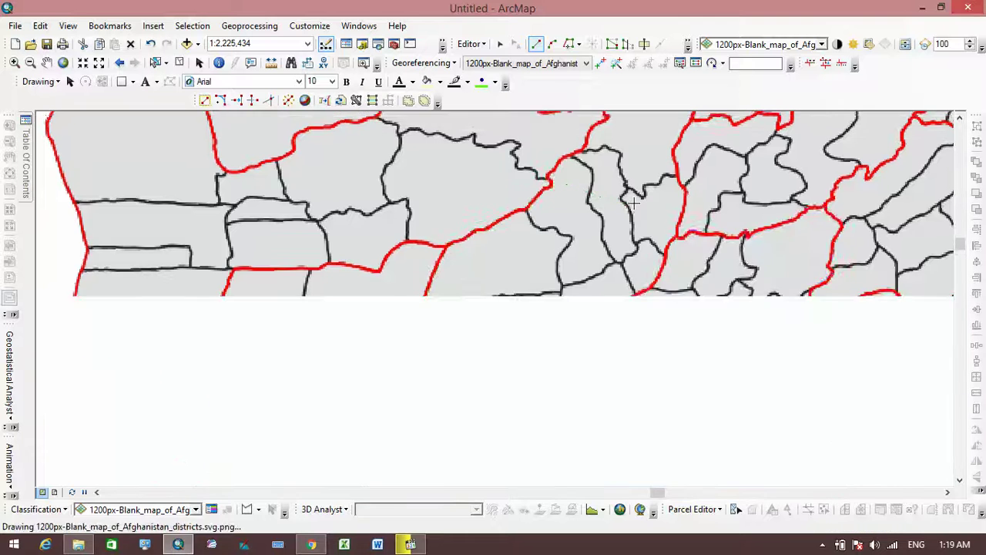
Trace the province border from the kink up to its northwestern corner and onto the northern border
{"action": "key", "text": "Escape"}
{"action": "key", "text": "Escape"}
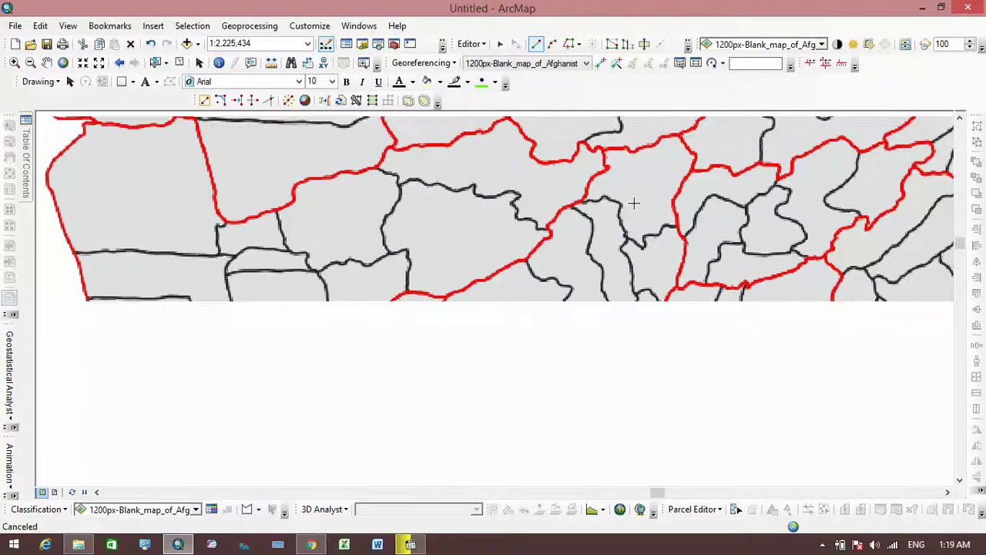
{"action": "left_click", "coordinate": [554, 221]}
{"action": "left_click", "coordinate": [565, 206]}
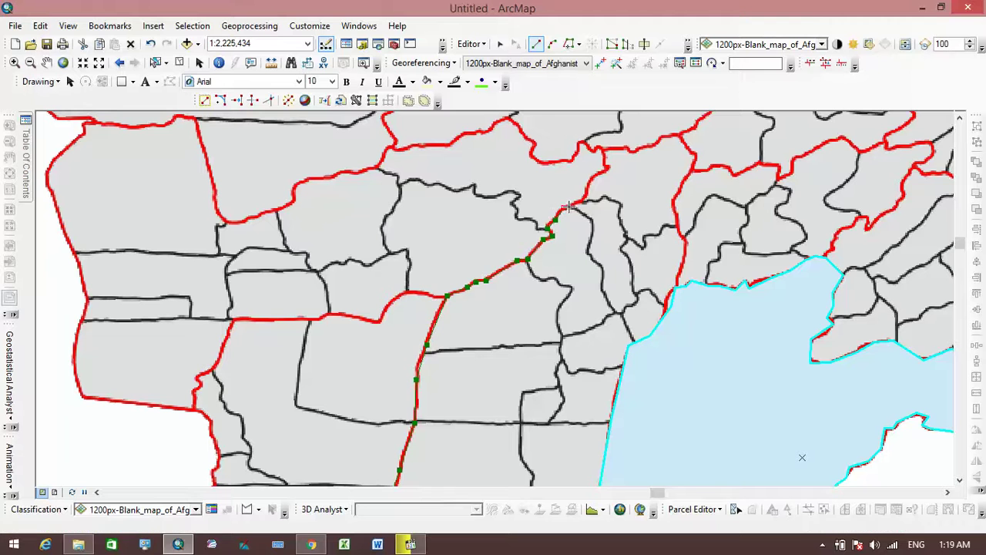
{"action": "left_click", "coordinate": [581, 202]}
{"action": "left_click", "coordinate": [591, 178]}
{"action": "left_click", "coordinate": [607, 170]}
{"action": "left_click", "coordinate": [628, 148]}
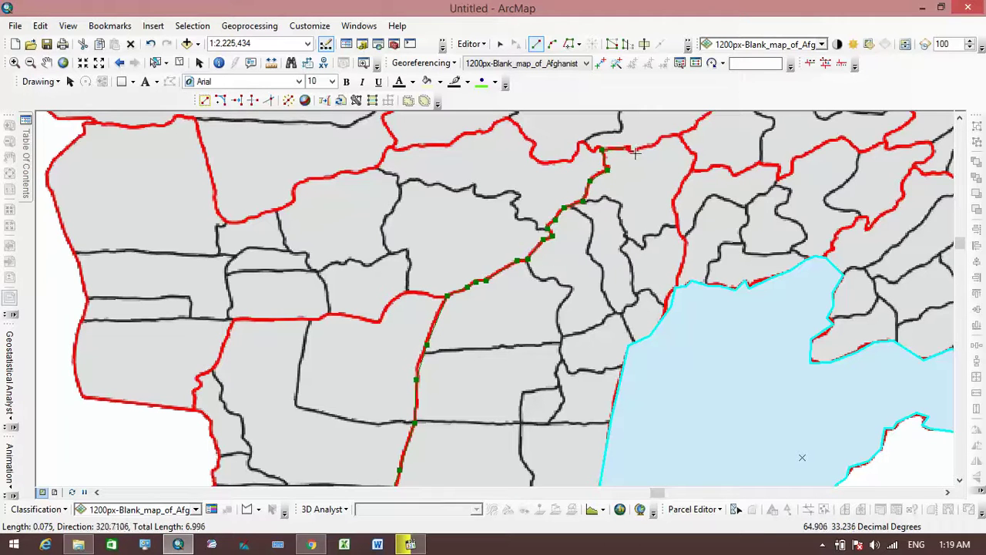
Trace the northern border eastward and around the province's northeastern corner
{"action": "left_click", "coordinate": [632, 151]}
{"action": "left_click", "coordinate": [653, 146]}
{"action": "left_click", "coordinate": [667, 135]}
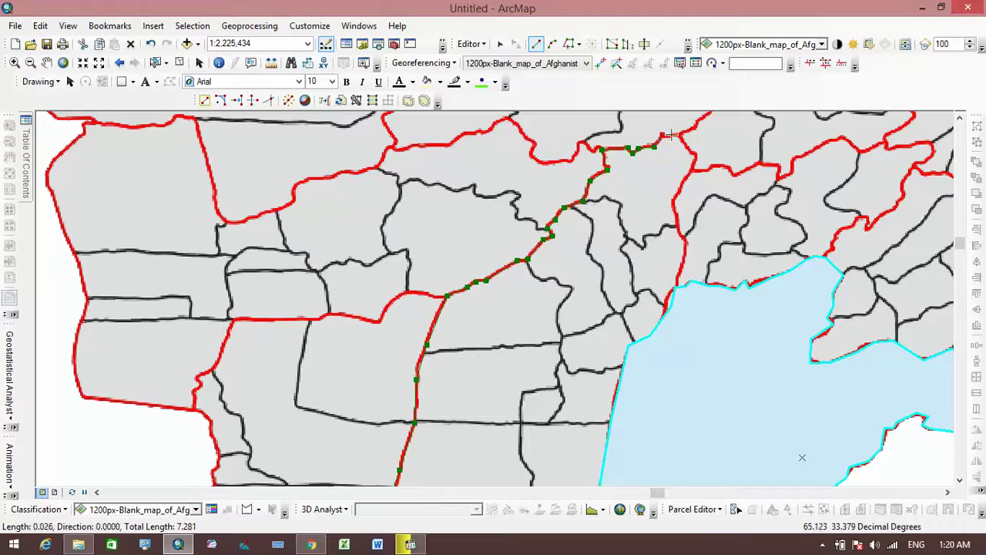
{"action": "left_click", "coordinate": [693, 157]}
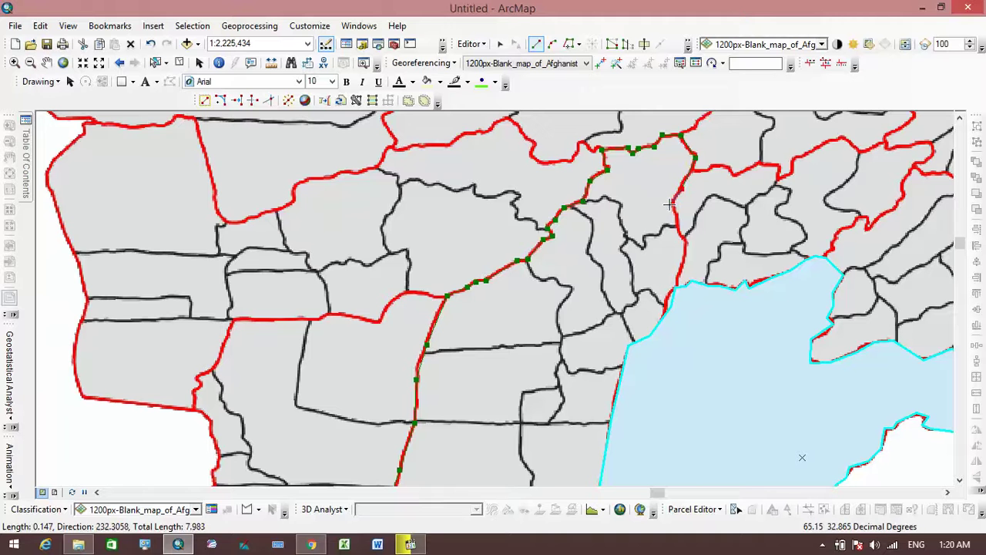
Trace the eastern border southward to the Kandahar polygon and finish the auto-completed province polygon
{"action": "left_click", "coordinate": [681, 187]}
{"action": "left_click", "coordinate": [677, 228]}
{"action": "left_click", "coordinate": [683, 239]}
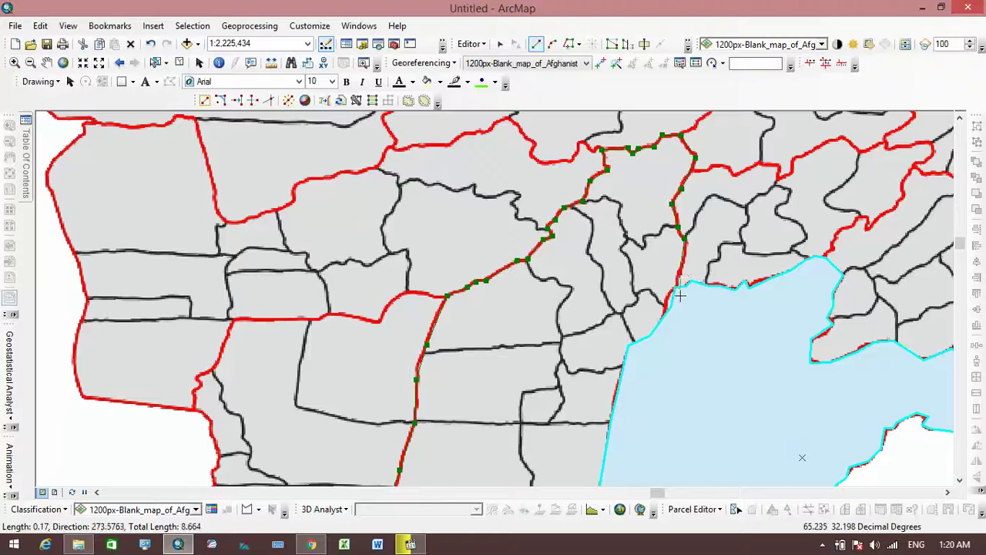
{"action": "double_click", "coordinate": [680, 299]}
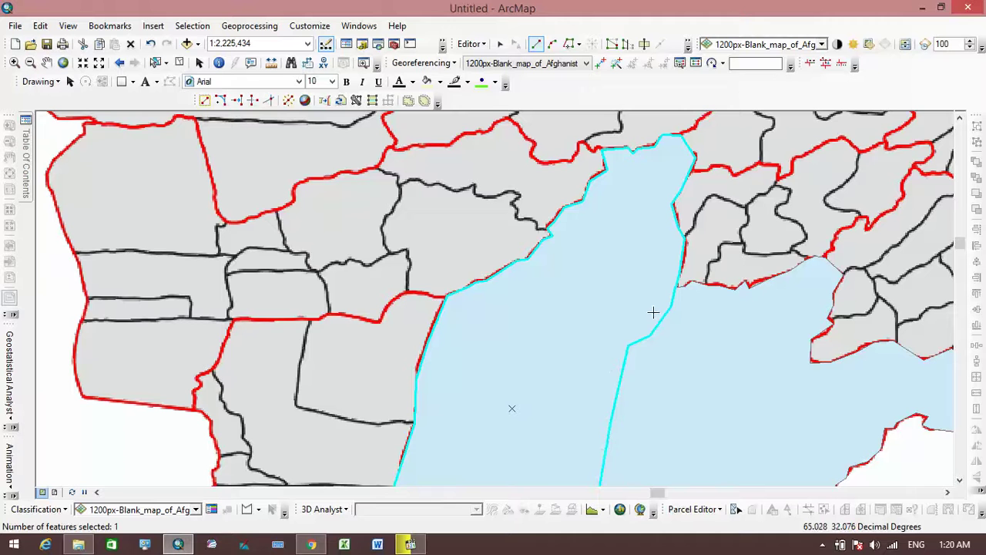
{"action": "left_click", "coordinate": [688, 45]}
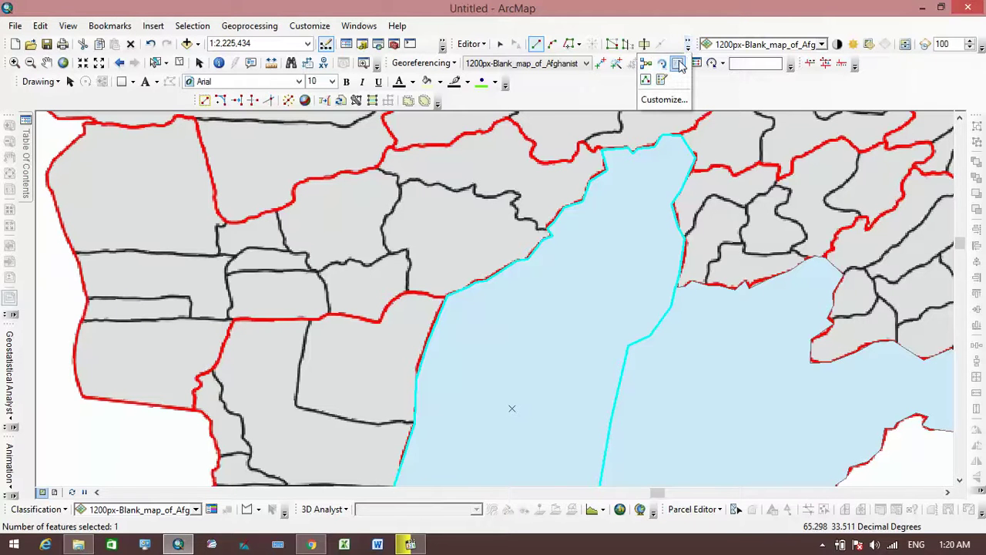
{"action": "left_click", "coordinate": [677, 63]}
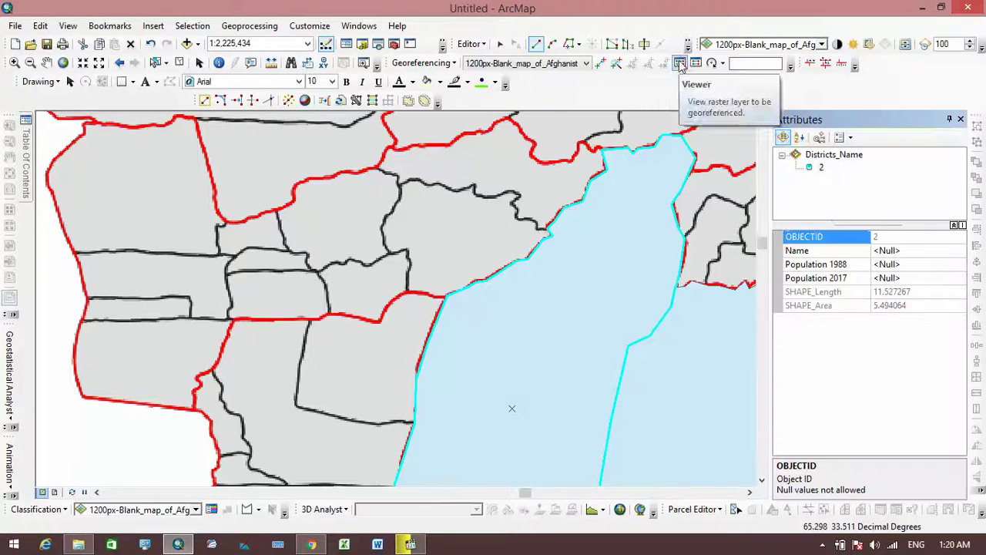
{"action": "left_click", "coordinate": [900, 249]}
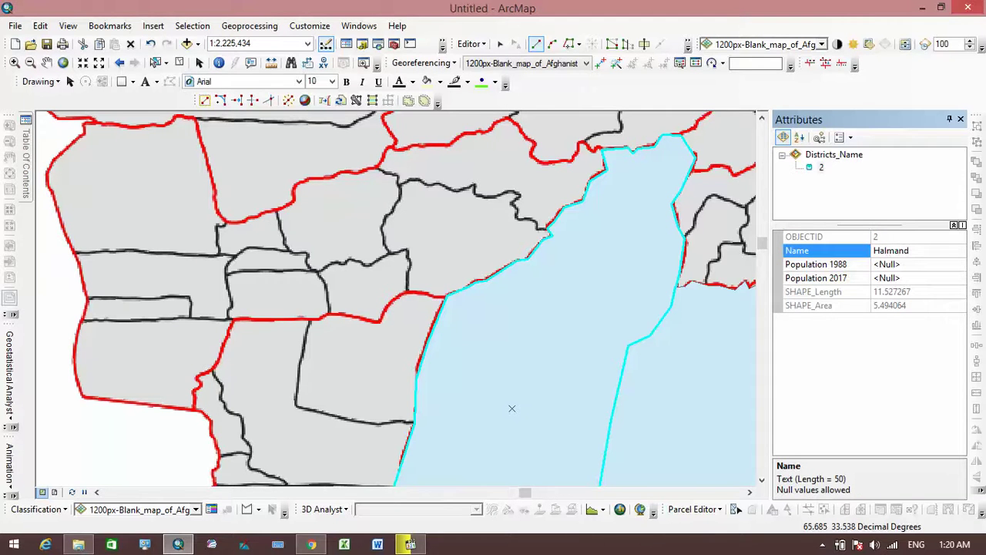
{"action": "key", "text": "Return"}
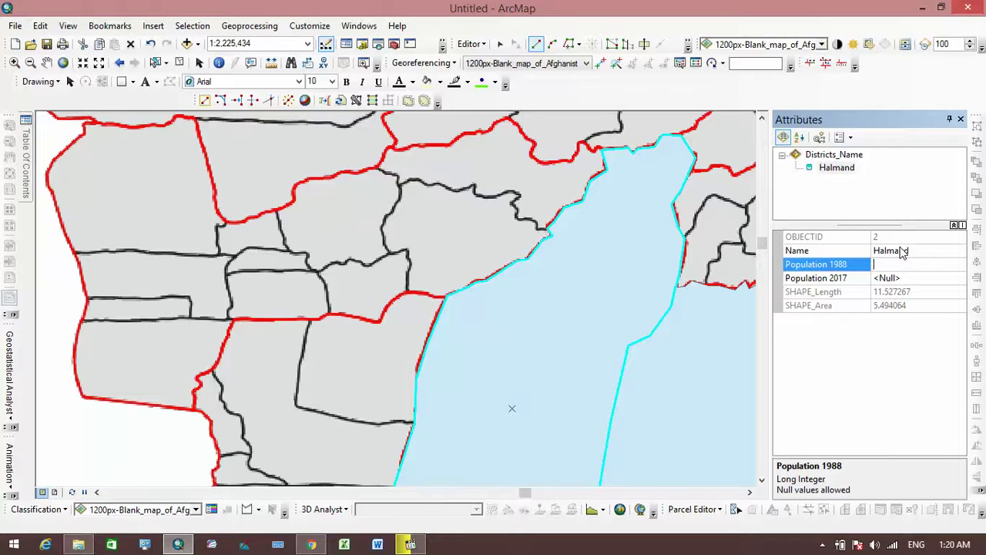
{"action": "type", "text": "25000"}
{"action": "key", "text": "Return"}
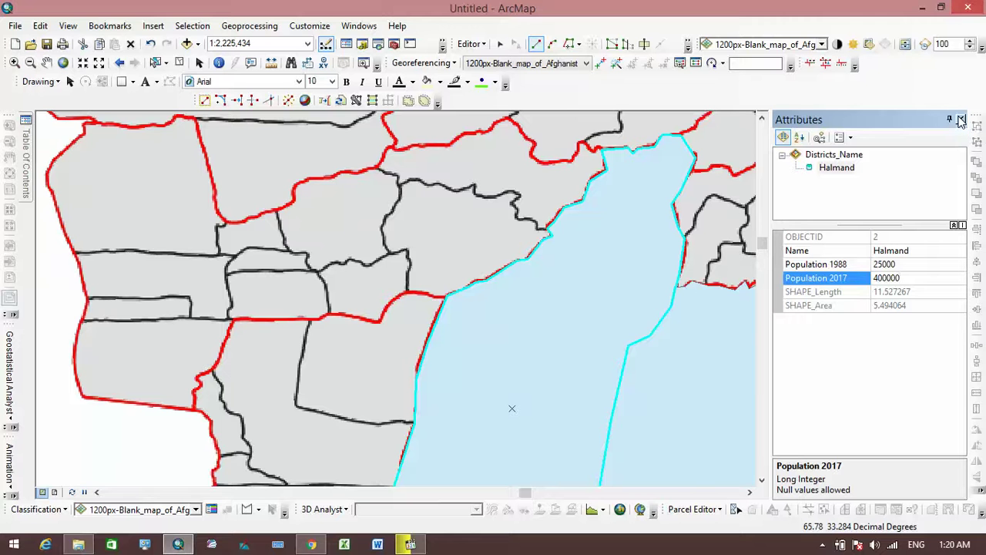
{"action": "key", "text": "Return"}
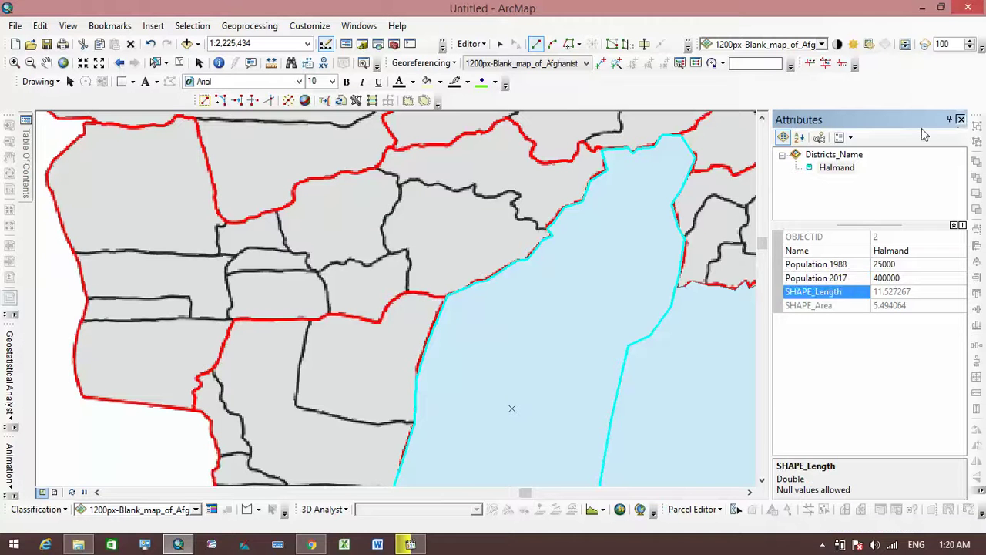
{"action": "left_click", "coordinate": [961, 121]}
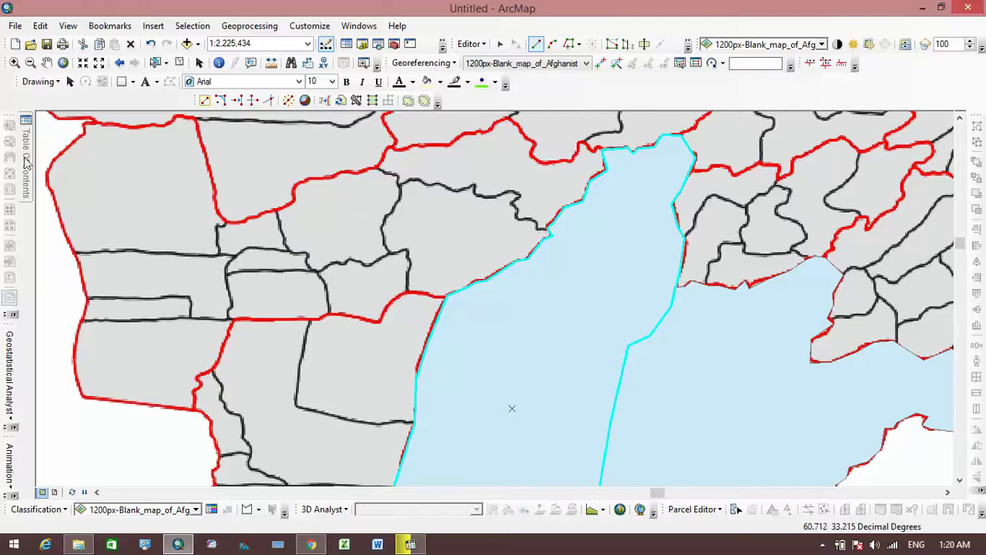
Show the full map extent, hide the blank map raster layer and apply the Hollow symbol to the Districts_Name polygons
{"action": "mouse_move", "coordinate": [28, 158]}
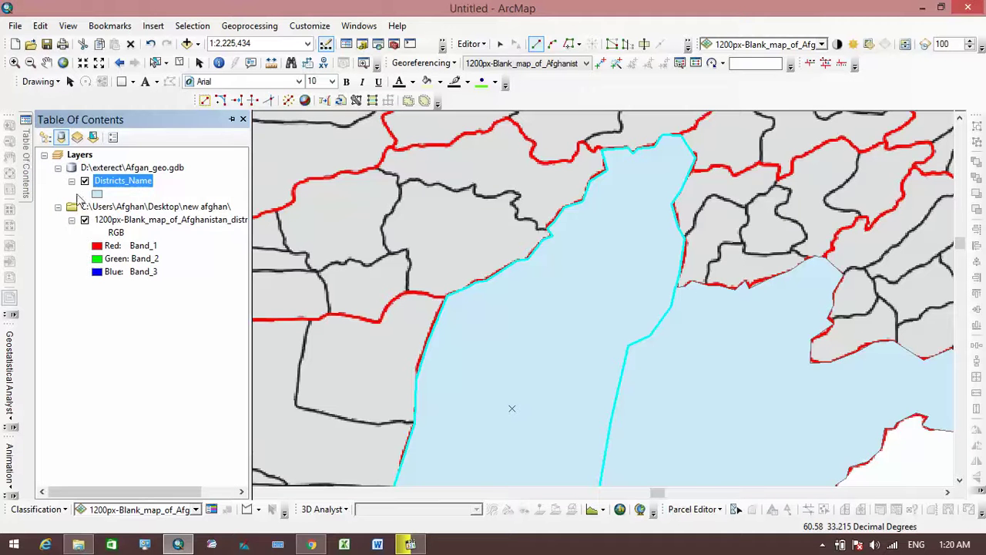
{"action": "left_click", "coordinate": [64, 63]}
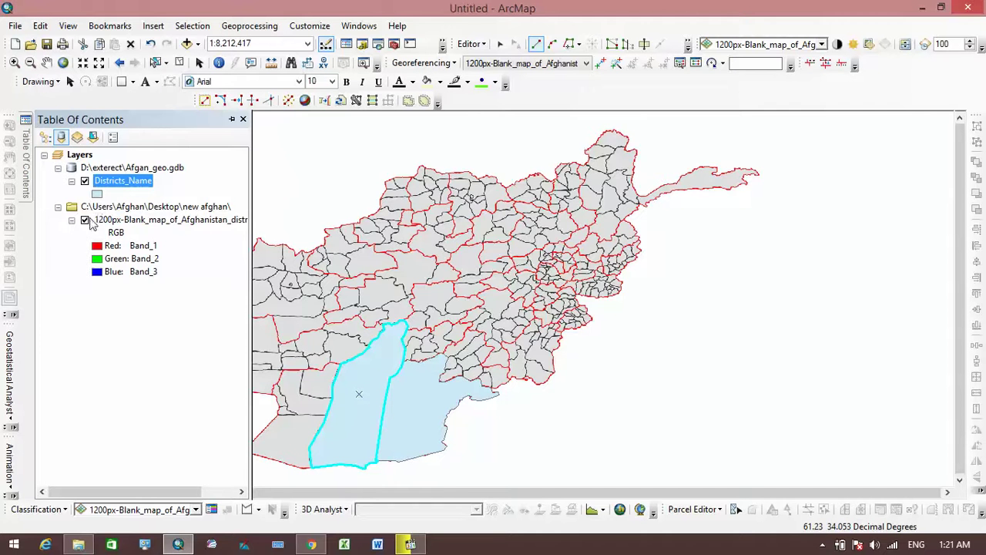
{"action": "left_click", "coordinate": [86, 221]}
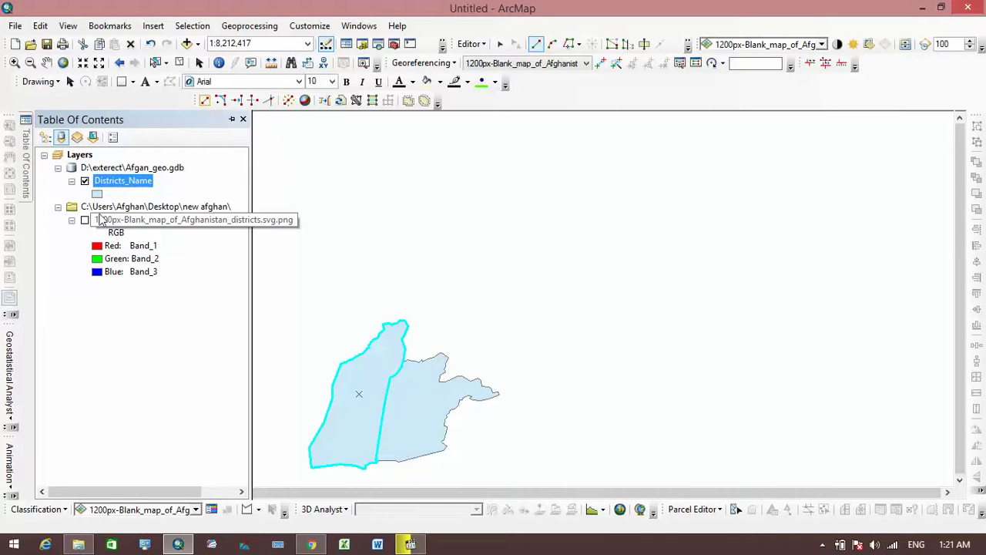
{"action": "left_click", "coordinate": [97, 194]}
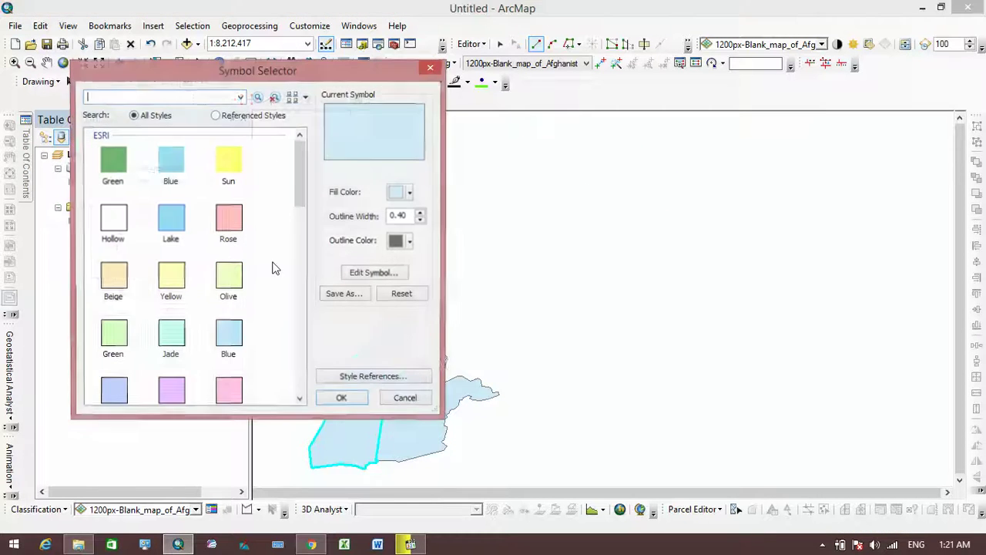
{"action": "left_click", "coordinate": [115, 219]}
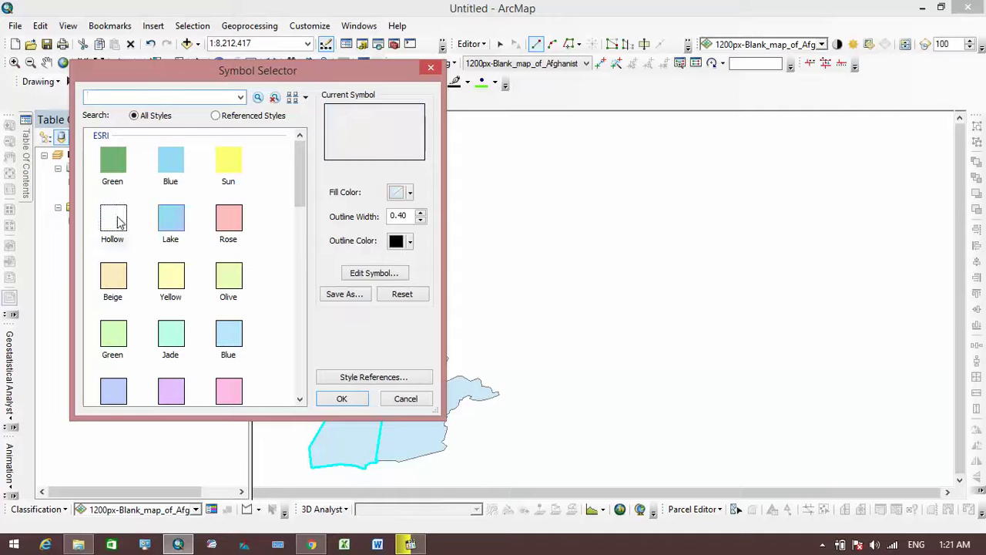
{"action": "left_click", "coordinate": [341, 399]}
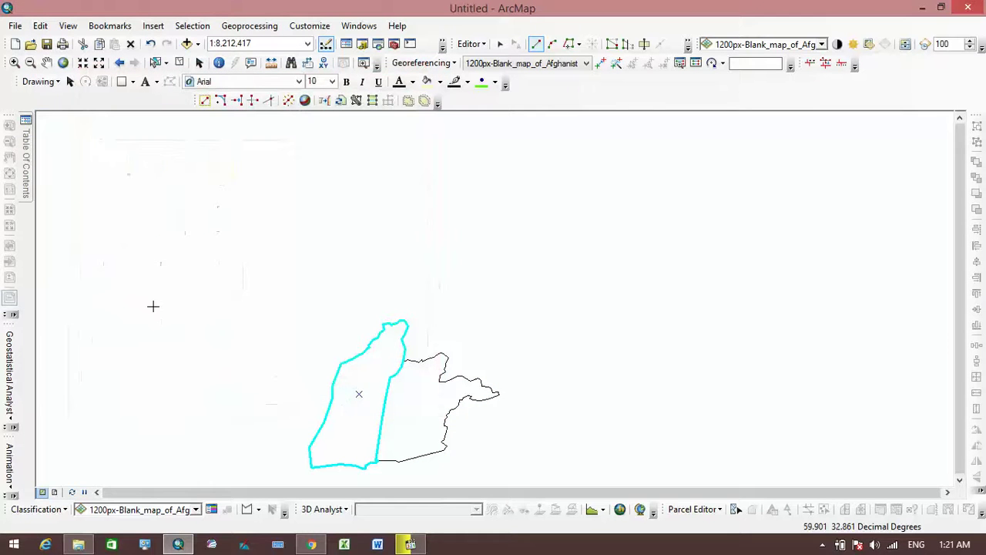
Pin the Table Of Contents open, show the blank map raster to compare it with the polygon outlines, and hide it again
{"action": "mouse_move", "coordinate": [27, 156]}
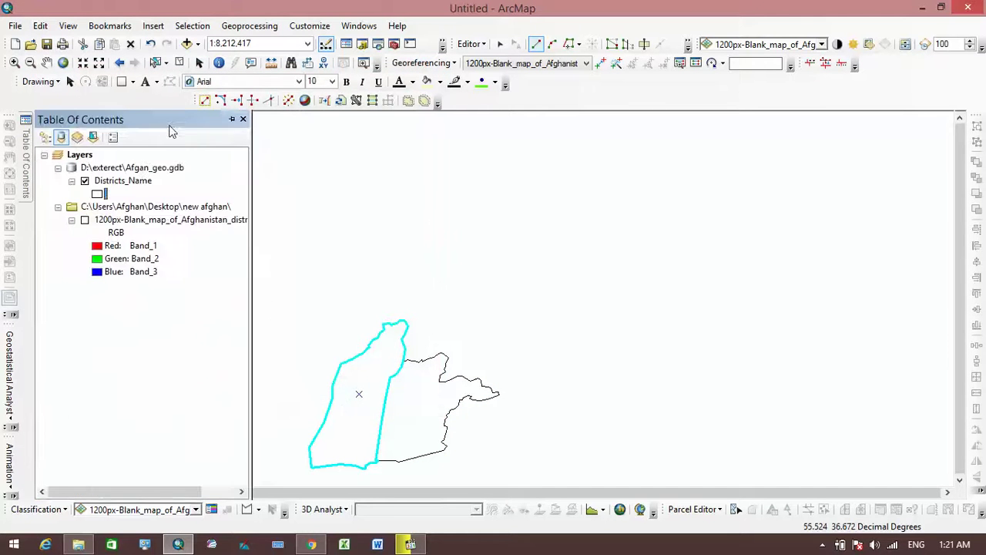
{"action": "left_click", "coordinate": [232, 121]}
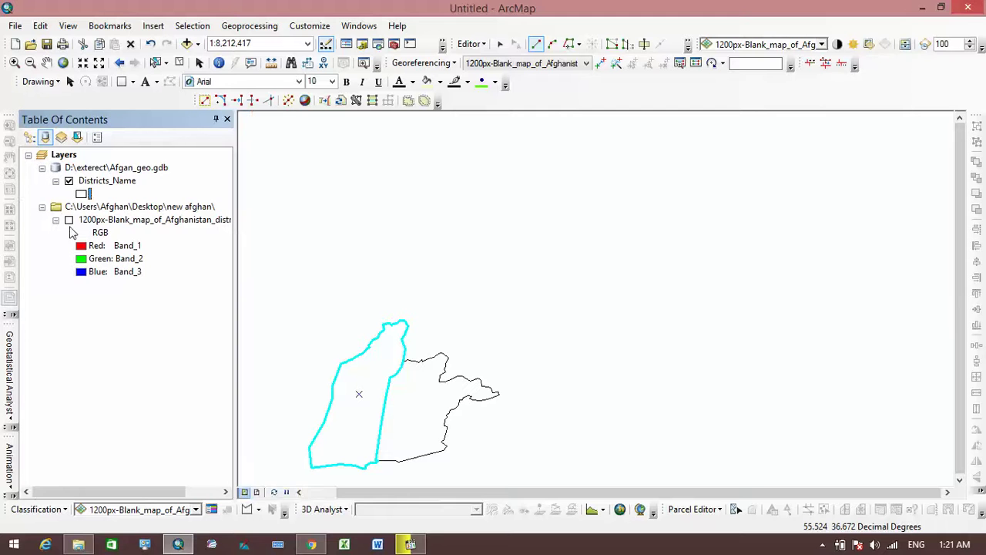
{"action": "left_click", "coordinate": [69, 221]}
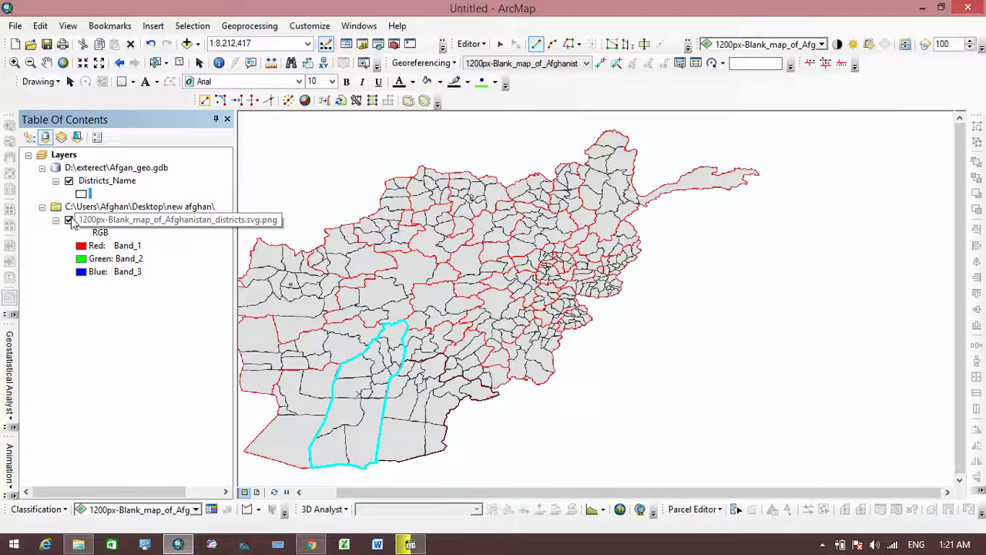
{"action": "left_click", "coordinate": [68, 220]}
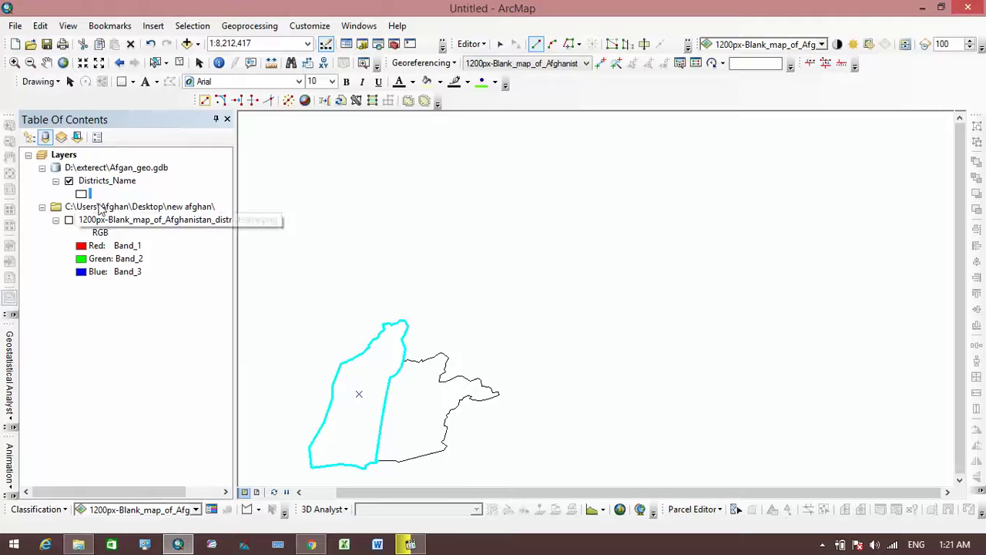
Turn on feature labels for the Districts_Name layer and examine the labelled Halmand and Kandahar polygons up close
{"action": "right_click", "coordinate": [99, 185]}
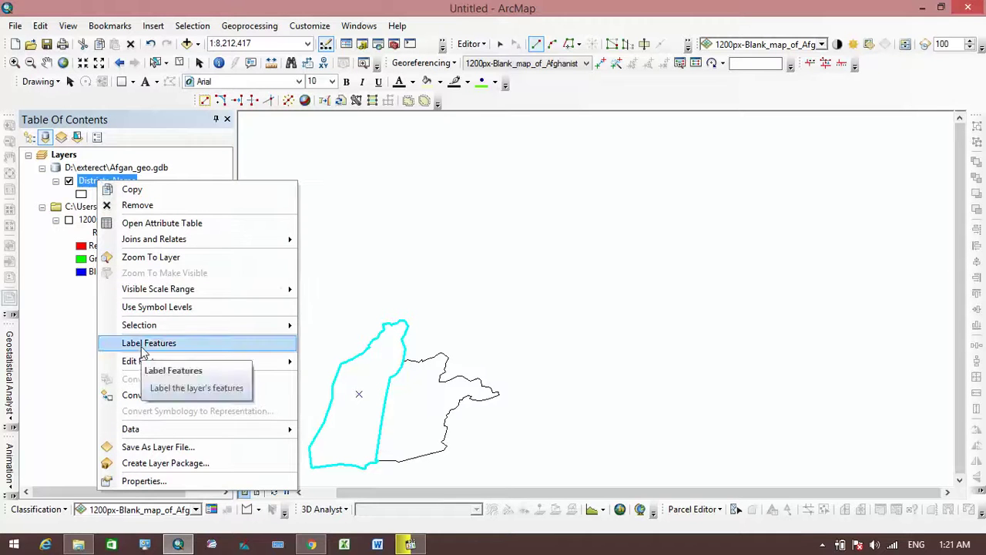
{"action": "left_click", "coordinate": [142, 351]}
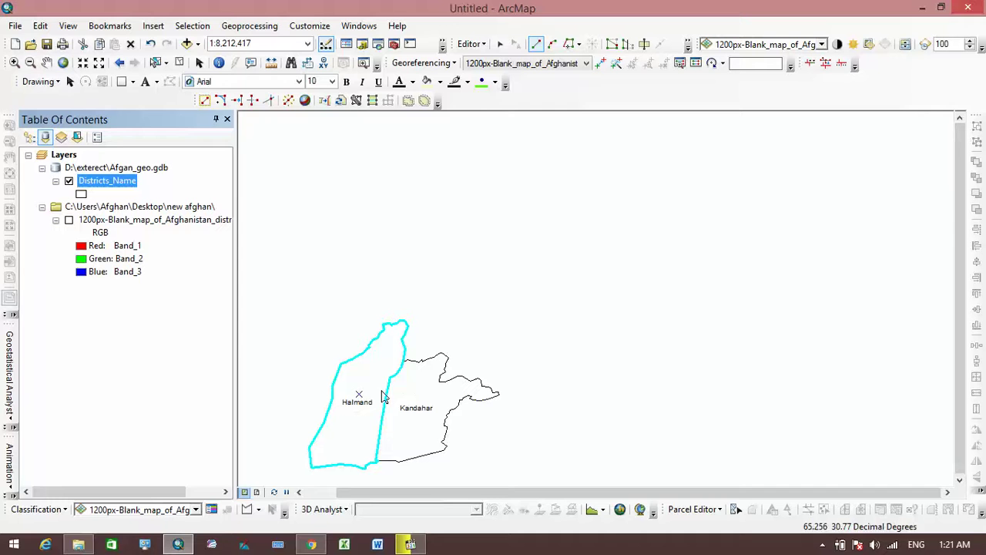
{"action": "left_click", "coordinate": [18, 68]}
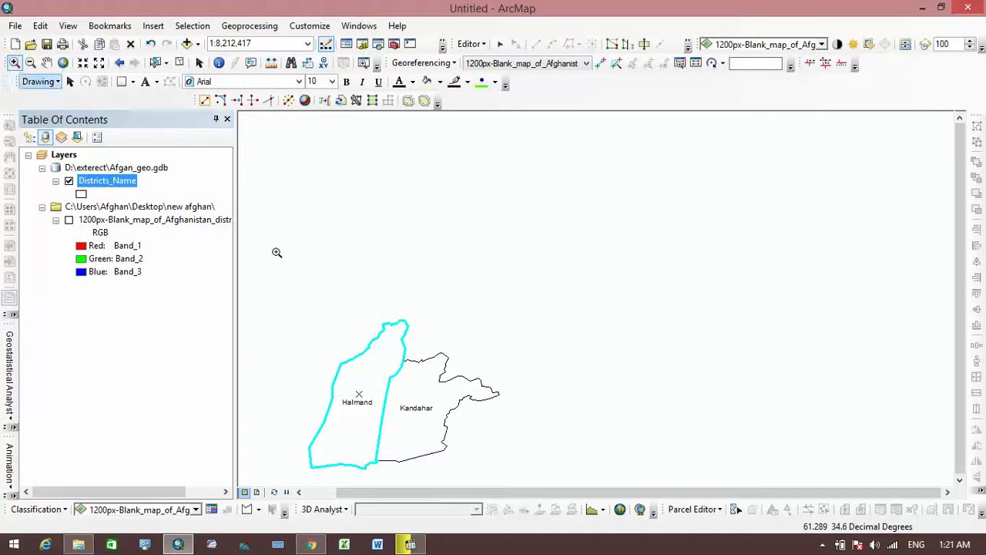
{"action": "left_click_drag", "start_coordinate": [334, 374], "coordinate": [467, 455]}
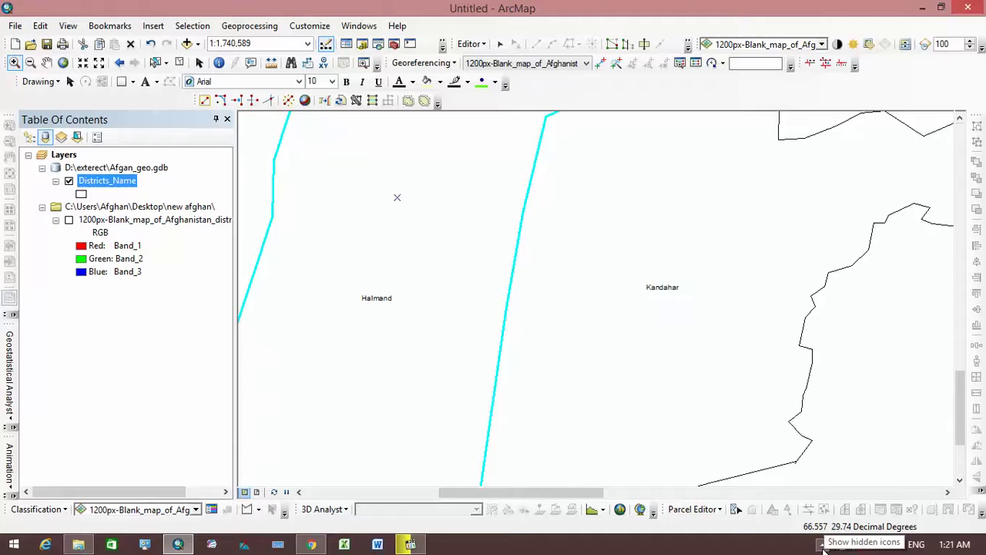
{"action": "left_click", "coordinate": [822, 544]}
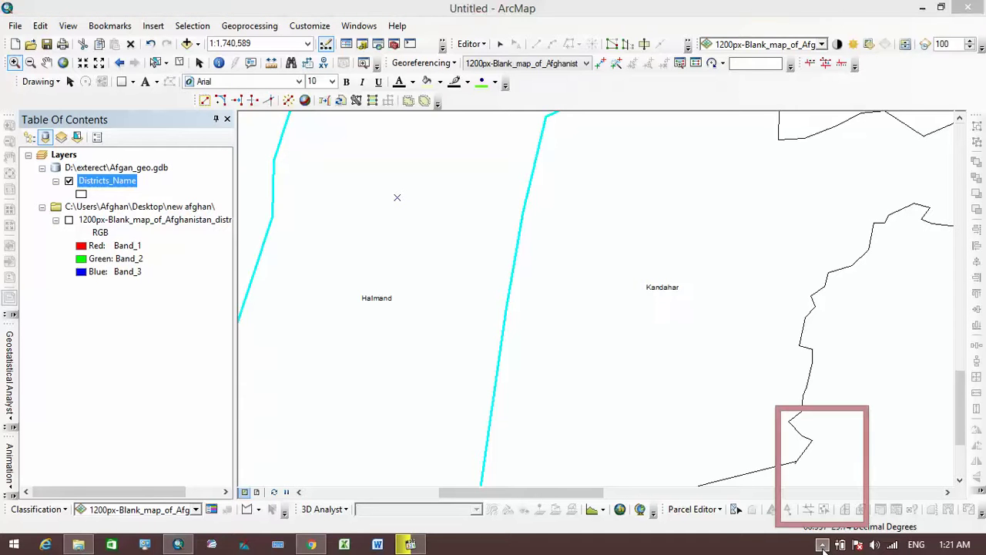